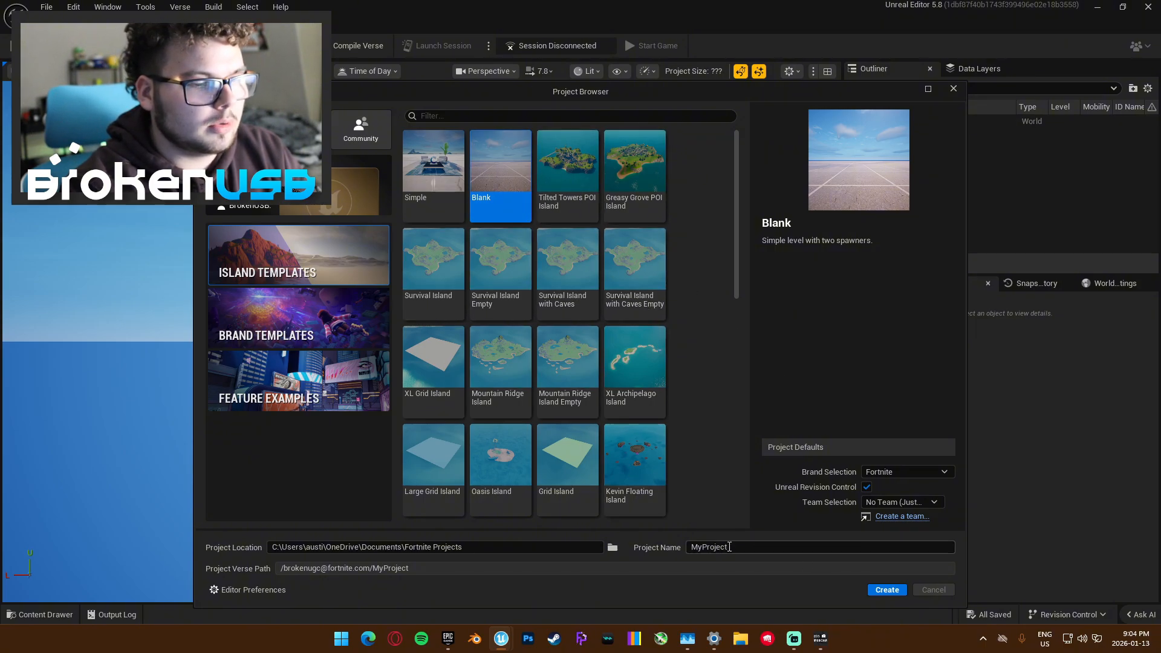
- Create the Blank island project with the name TutorialBR in D:\Fortnite Projects\
left_click_drag(743, 549, 671, 550)
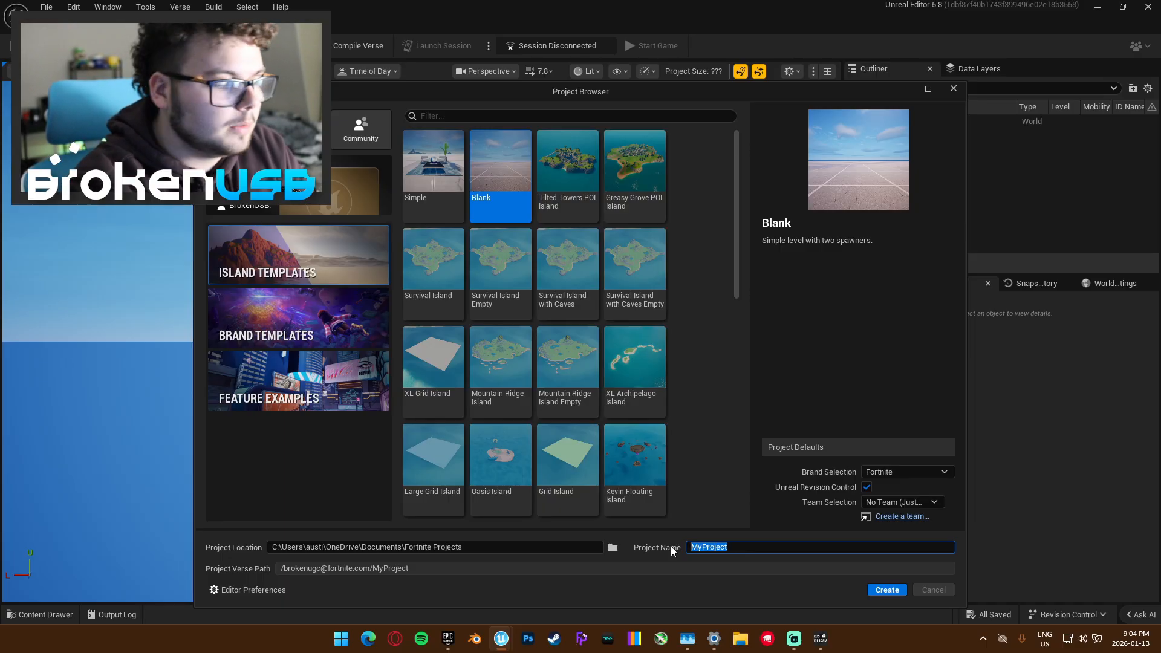
type("Tutorial")
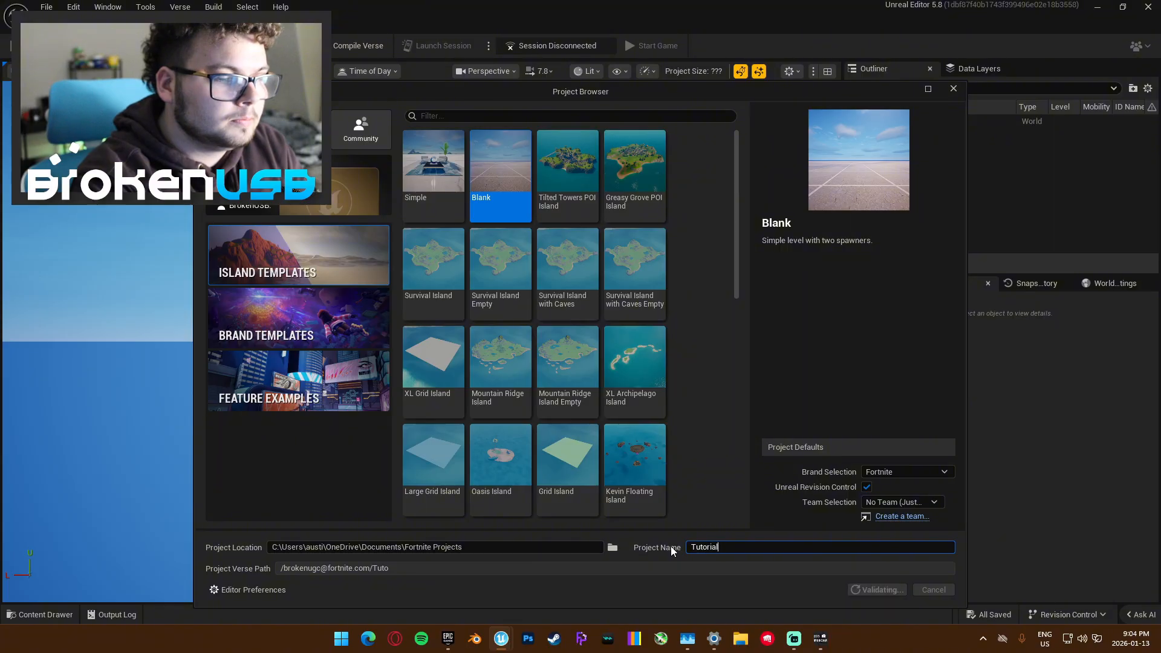
type("BR")
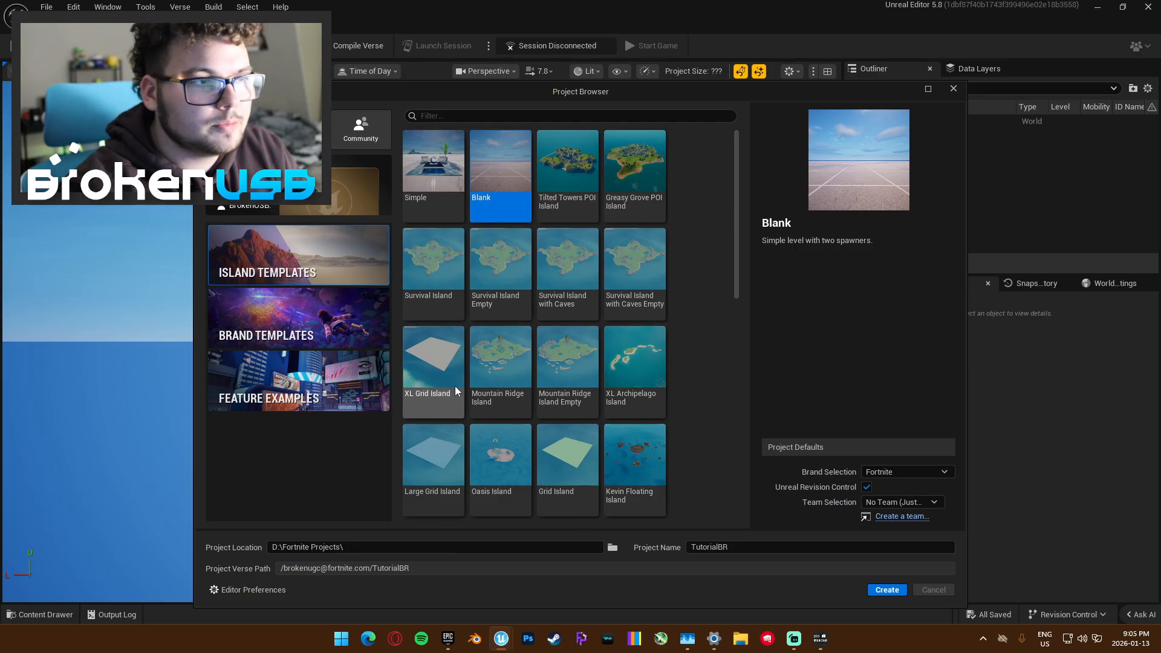
left_click(888, 593)
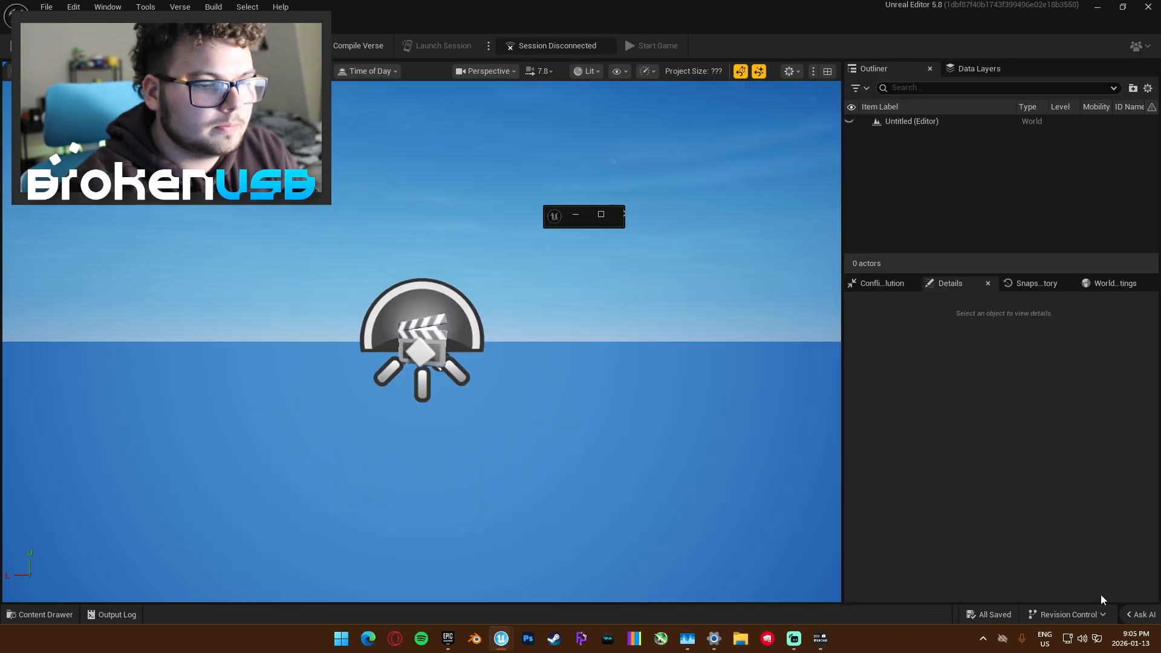
- Delete the four grid planes that form the level's floor
right_click_drag(422, 341, 814, 86)
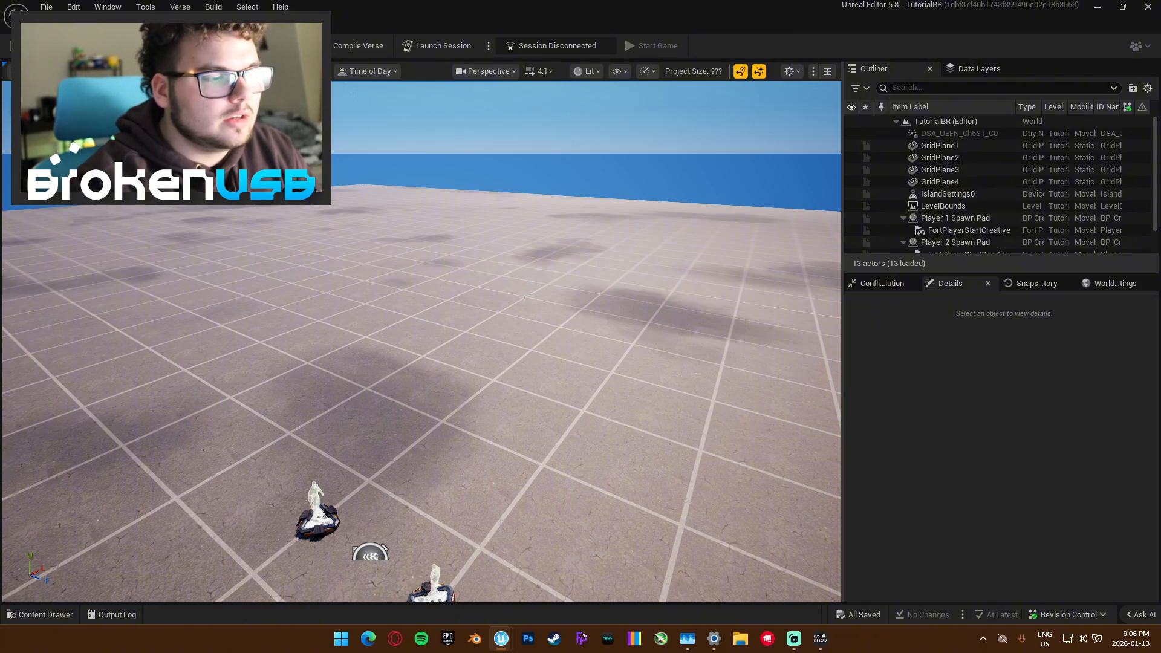
right_click_drag(525, 297, 599, 314)
key("s")
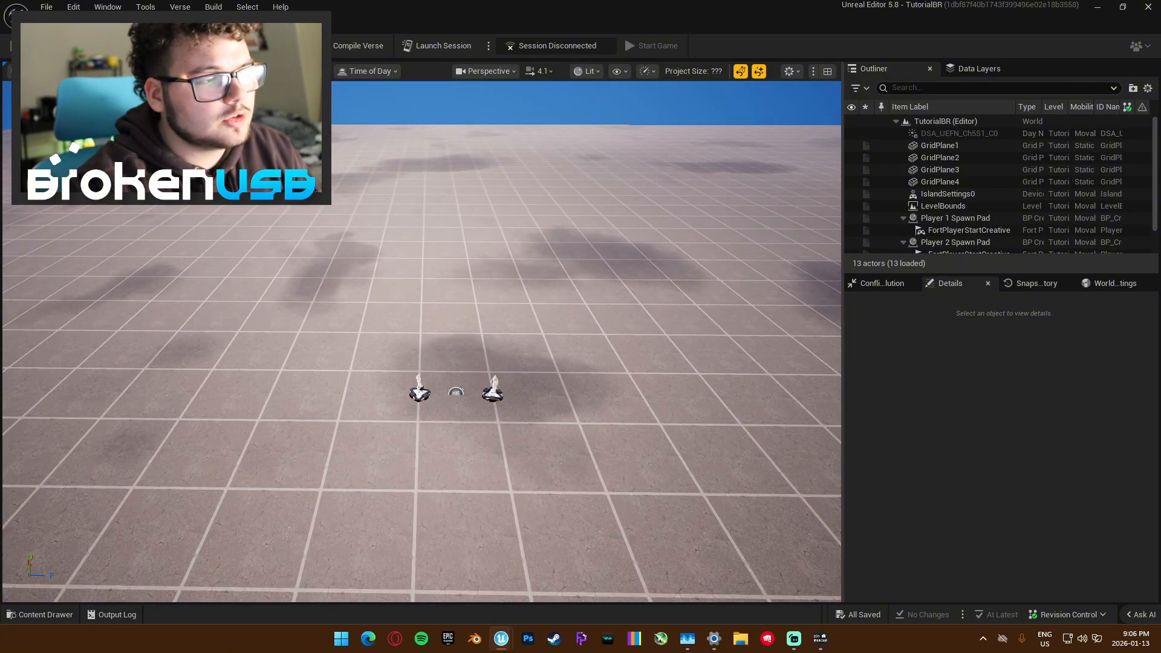
left_click(423, 256)
left_click(623, 369, "ctrl")
left_click(626, 466, "ctrl")
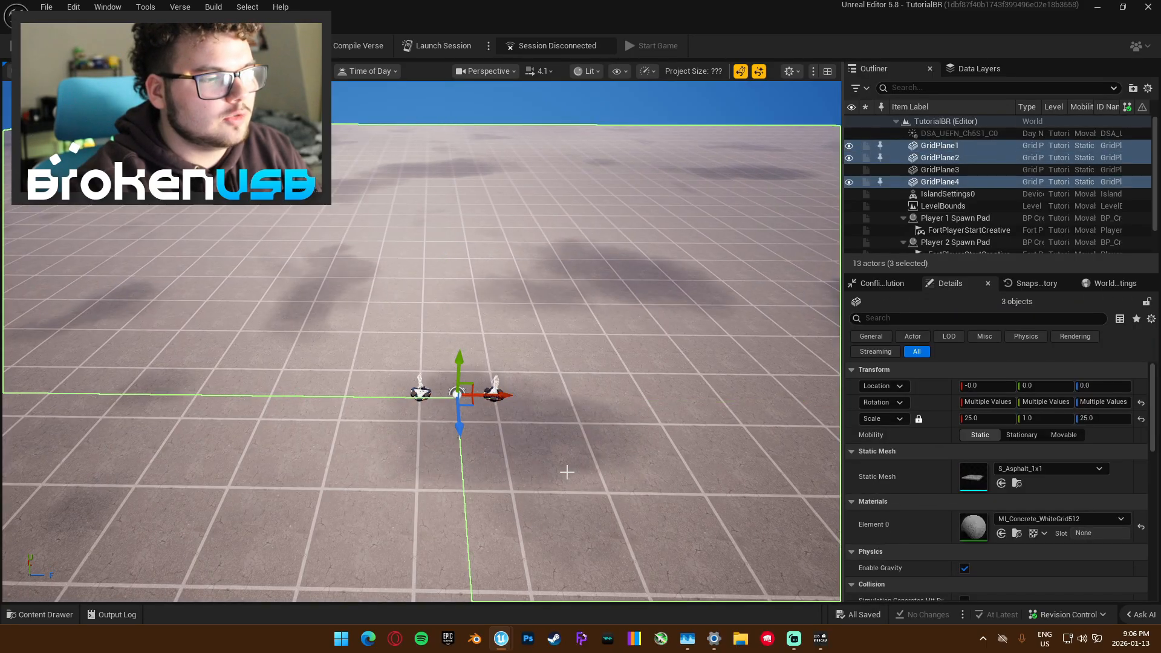
left_click(349, 466, "ctrl")
key("Delete")
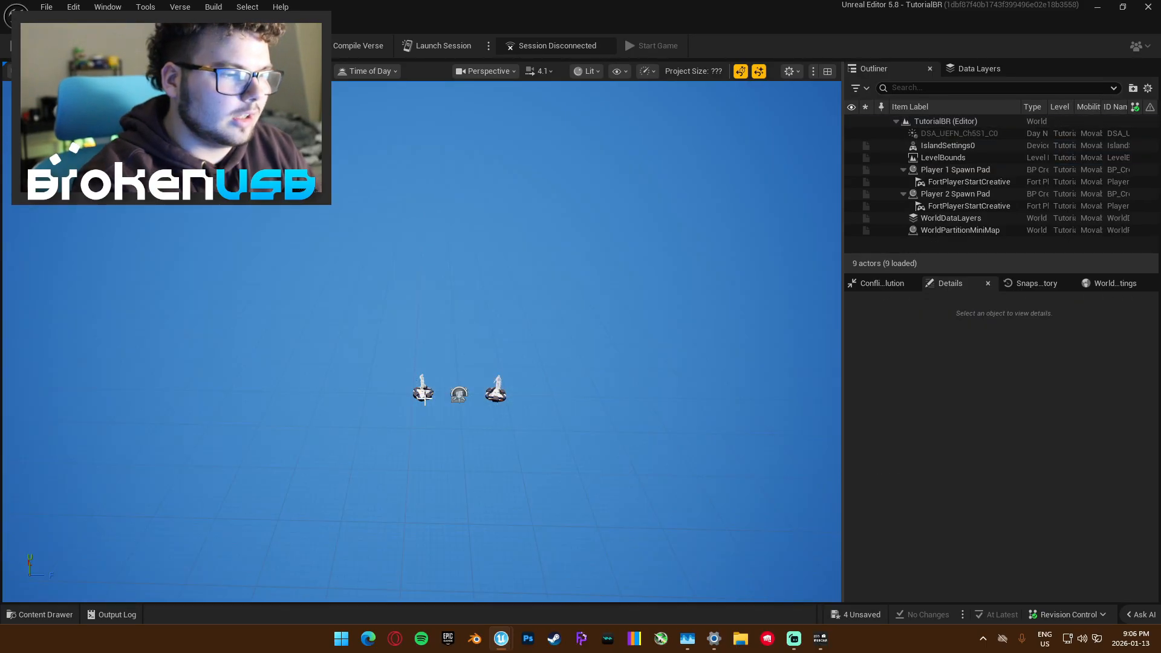
- Delete the Player 1 and Player 2 spawn pads from the level
left_click(423, 393)
left_click(497, 392, "ctrl")
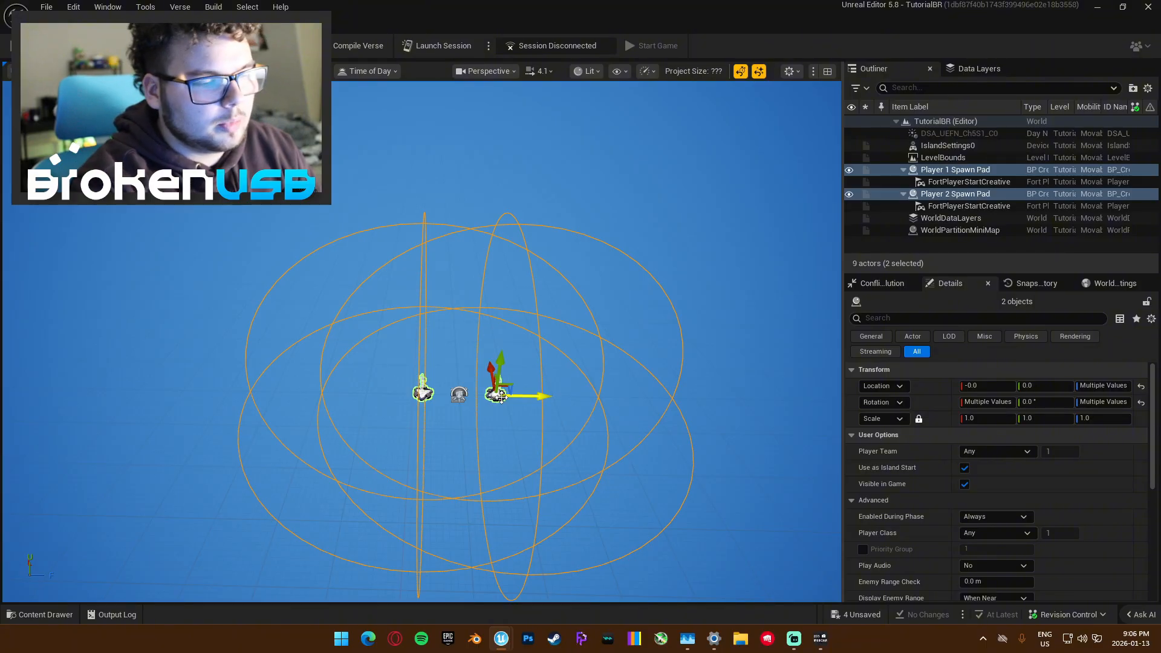
key("Delete")
right_click_drag(513, 384, 549, 353)
key("w")
scroll(549, 353, "down", 5)
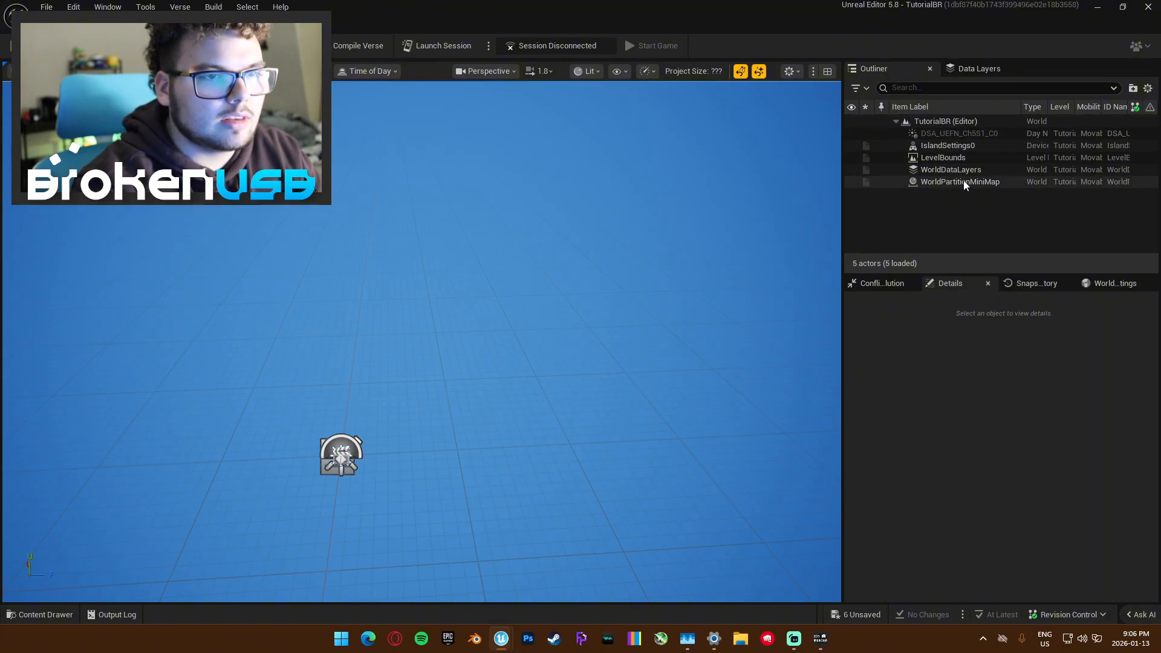
right_click_drag(774, 222, 692, 226)
key("w")
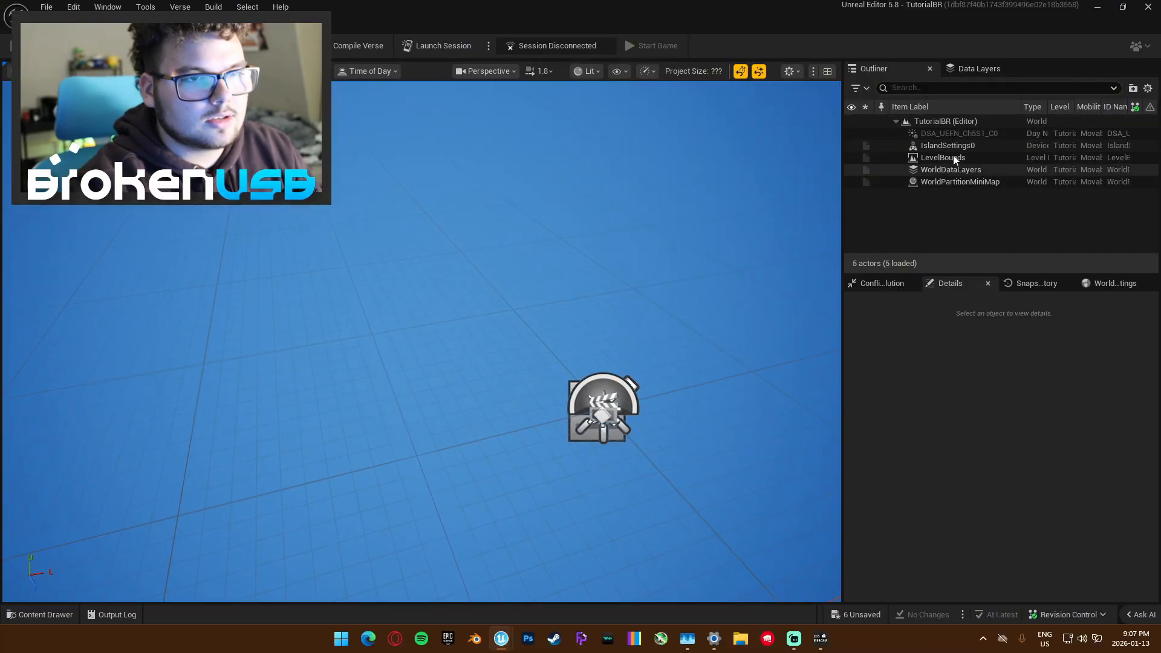
right_click_drag(560, 316, 620, 269)
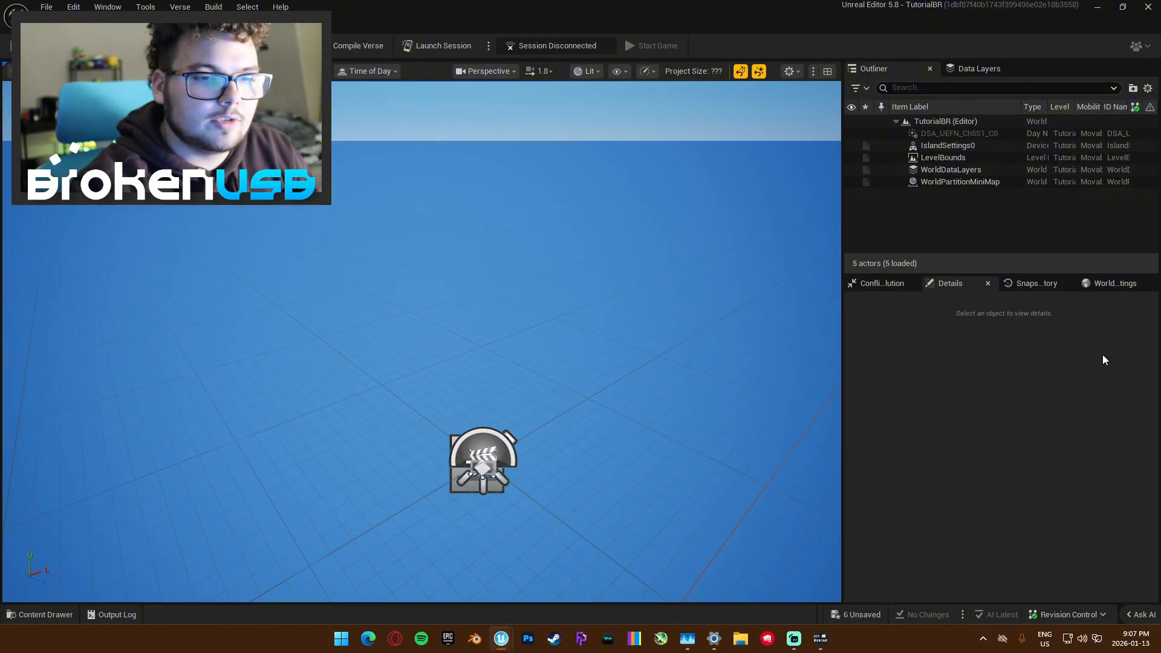
- Examine the World Time Of Day Manager choices in the World Settings
left_click(1106, 284)
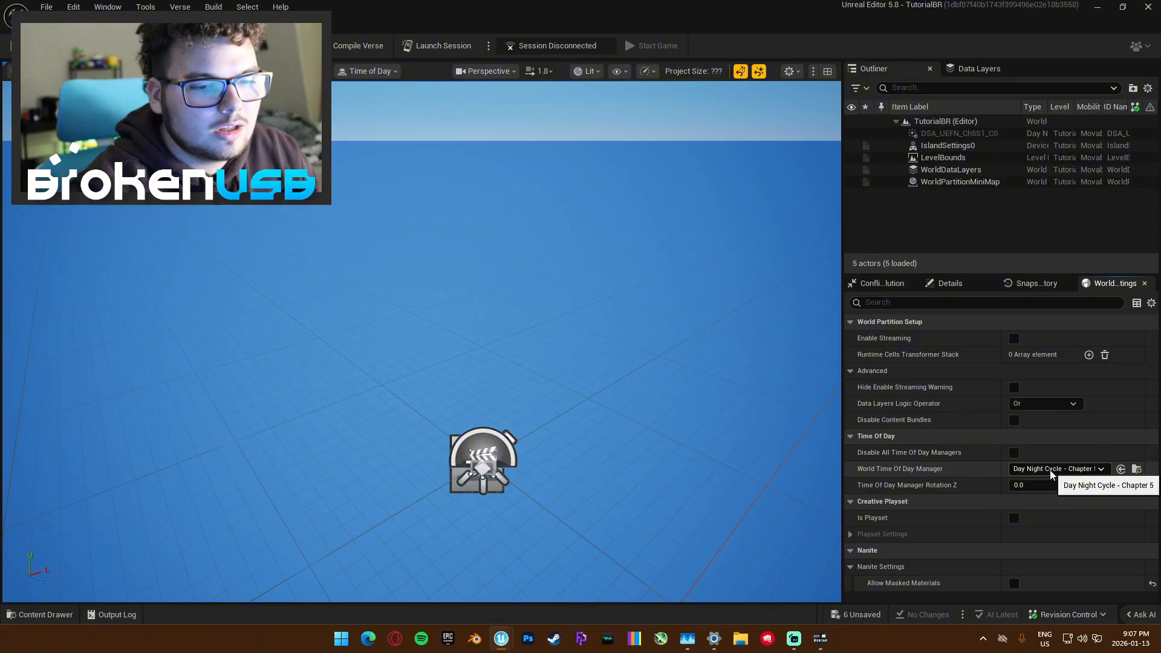
left_click(1031, 469)
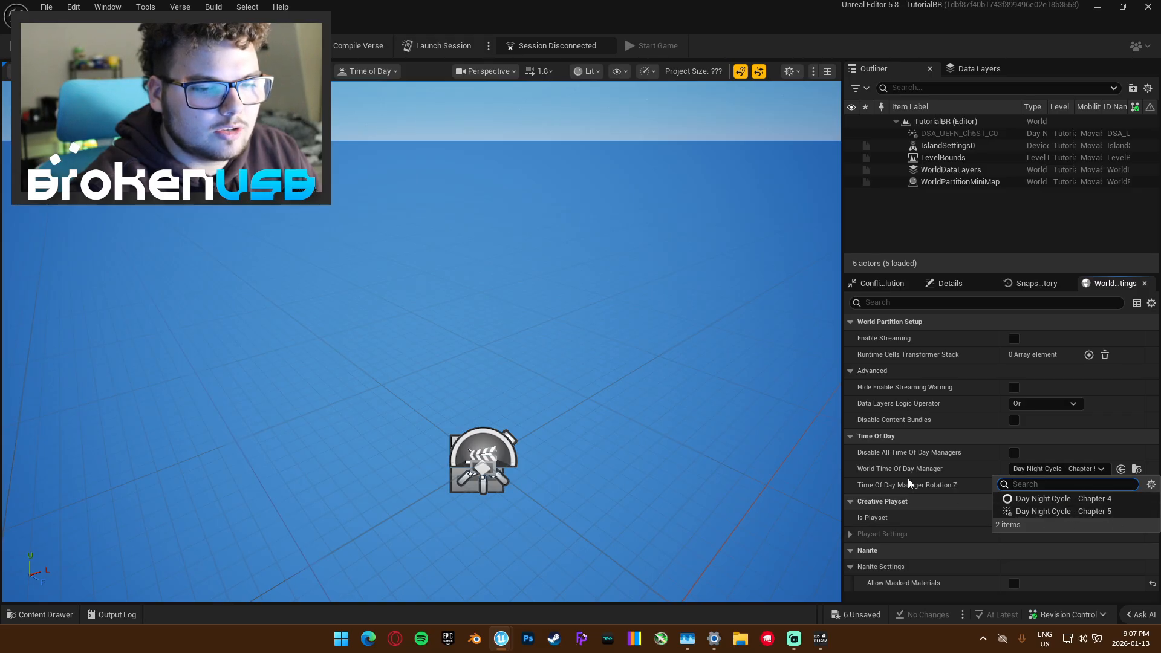
right_click_drag(675, 385, 486, 231)
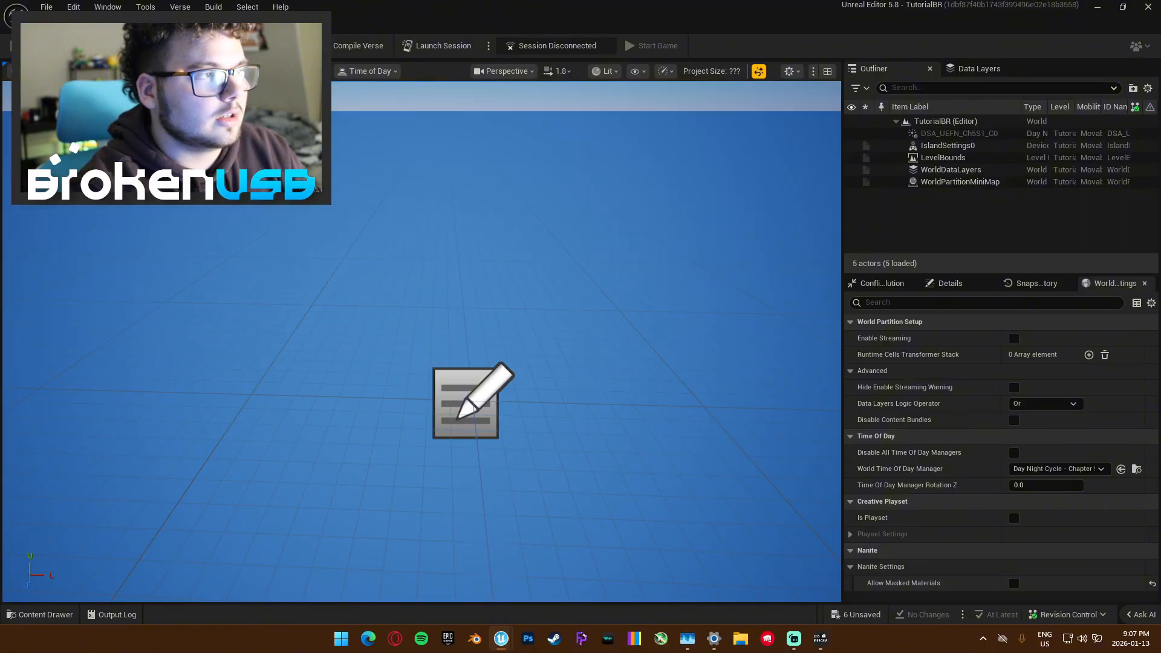
- Switch to Landscape mode and expand the new landscape's grid to fill the whole world
key("shift+2")
right_click_drag(530, 245, 651, 272)
key("s")
key("a")
key("s")
key("d")
key("a")
key("e")
key("a")
key("d")
key("q")
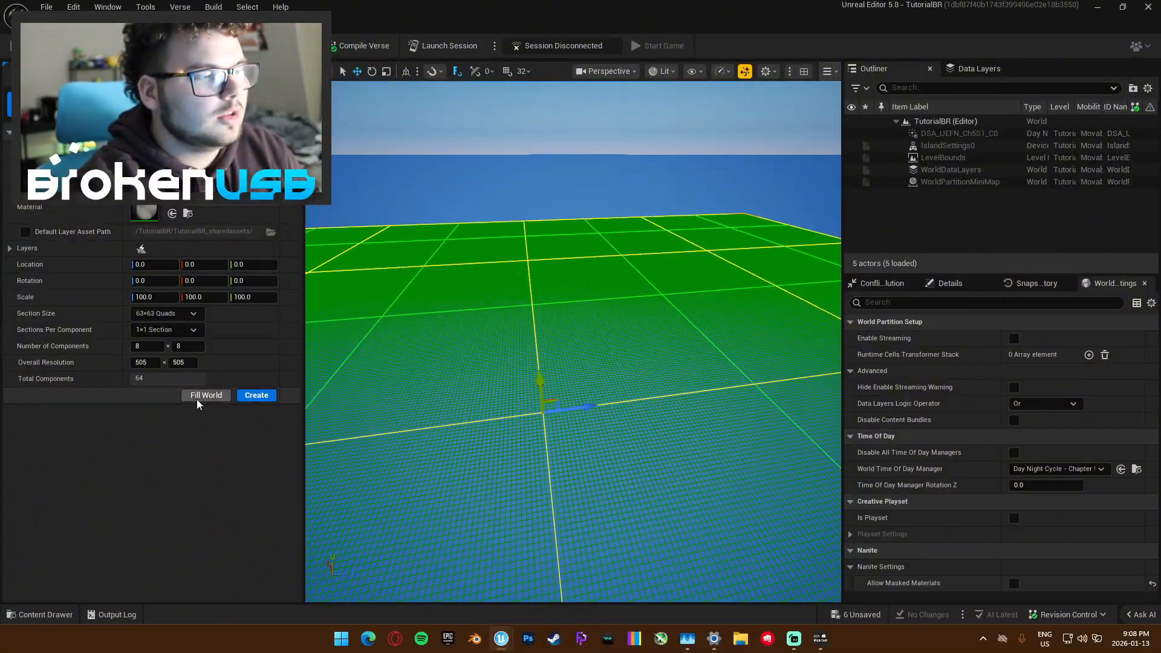
key("a")
right_click_drag(583, 373, 677, 366)
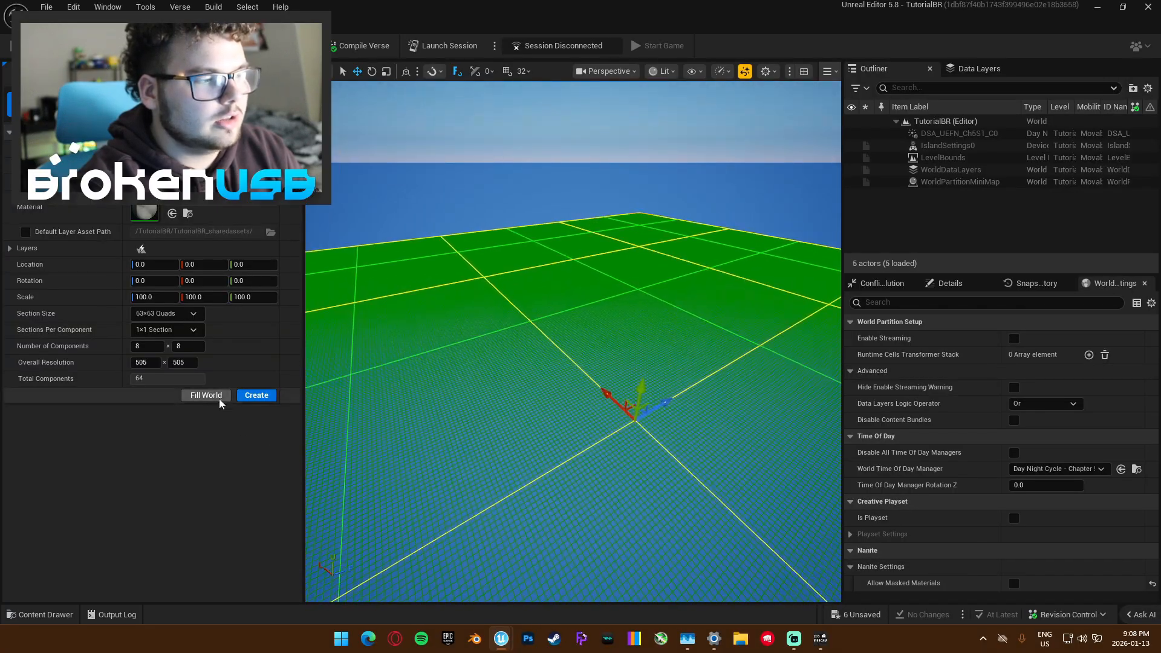
left_click(219, 396)
right_click_drag(428, 384, 625, 342)
key("s")
key("w")
key("s")
key("w")
key("e")
key("w")
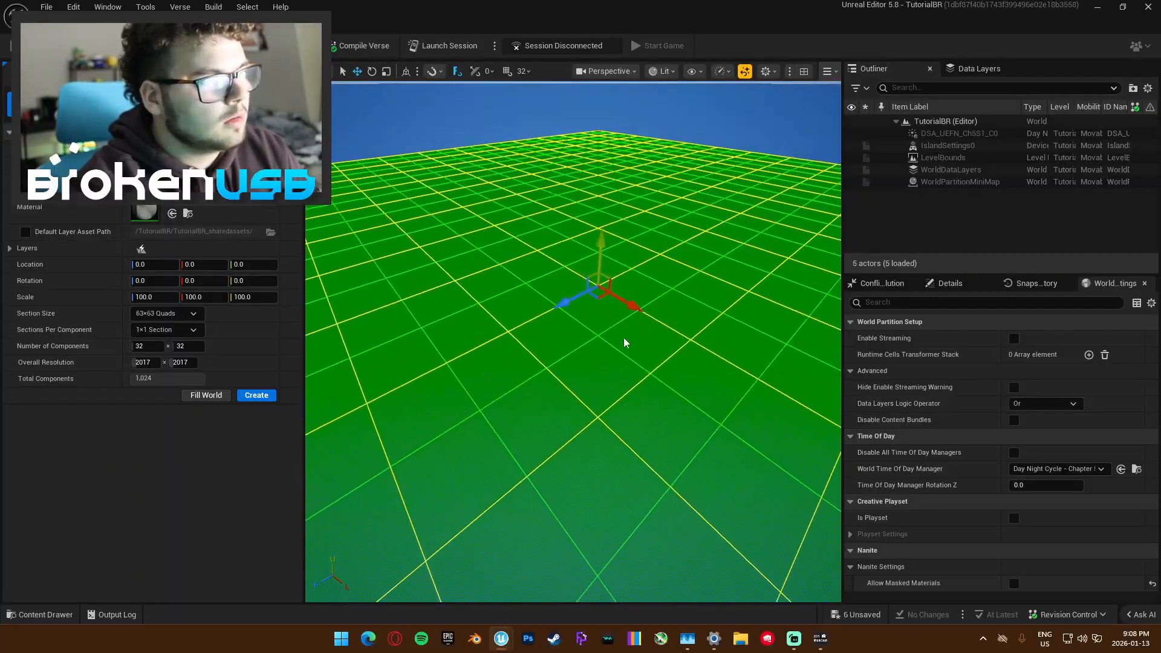
- Look through the materials available for the new landscape
left_click(180, 203)
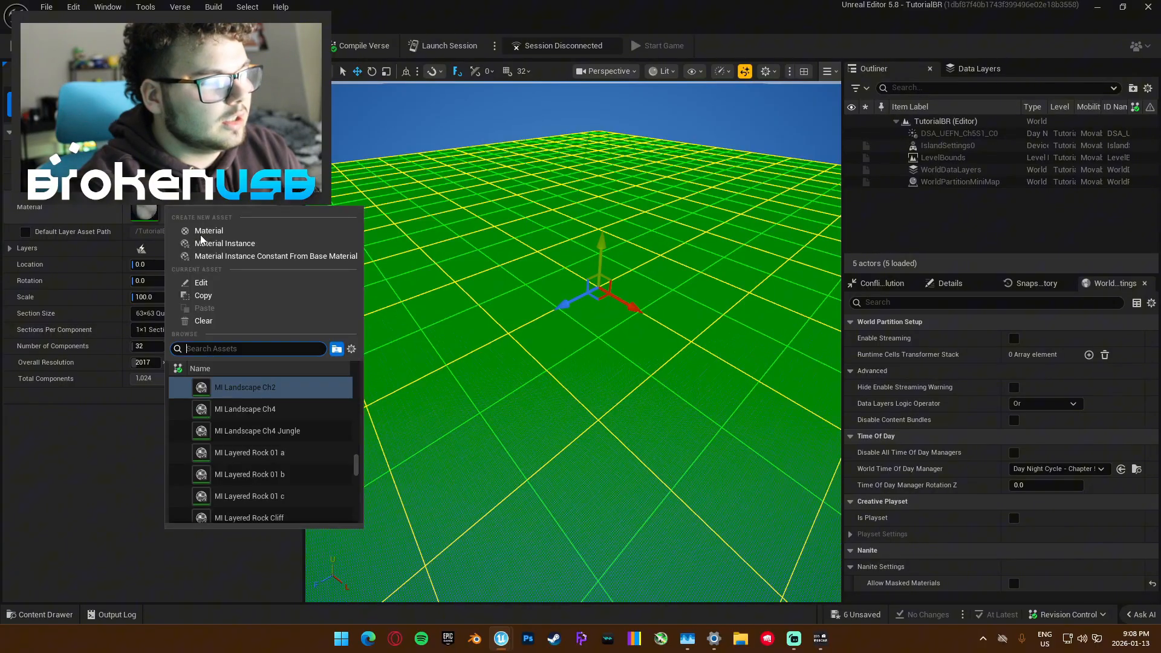
scroll(258, 409, "up", 3)
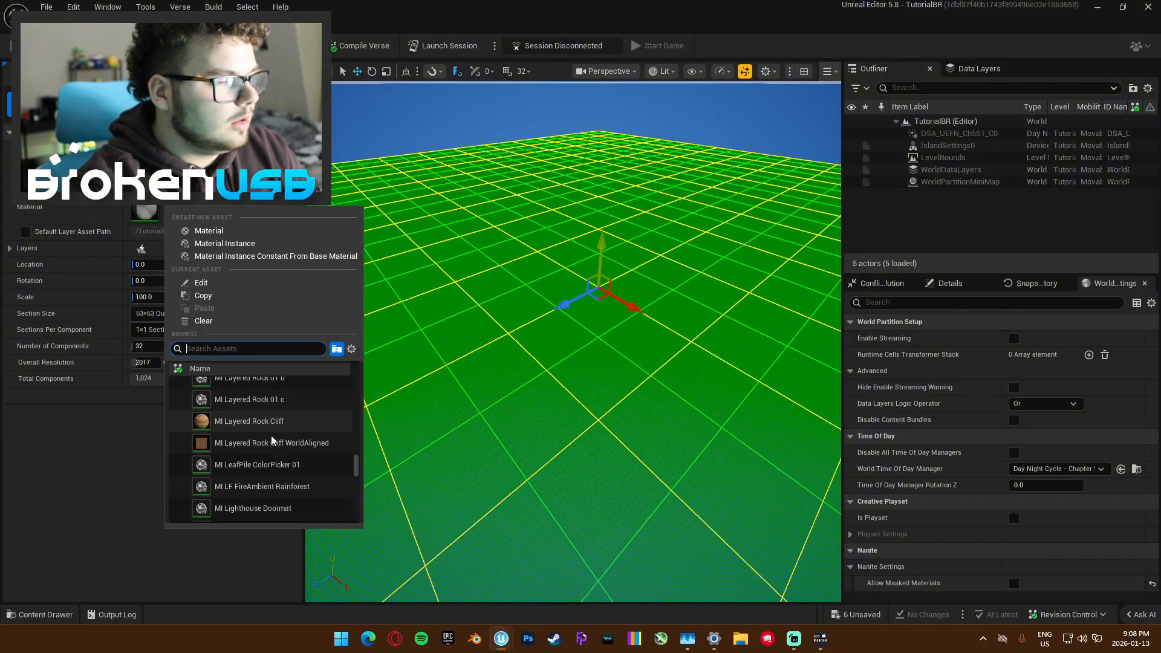
scroll(242, 429, "up", 5)
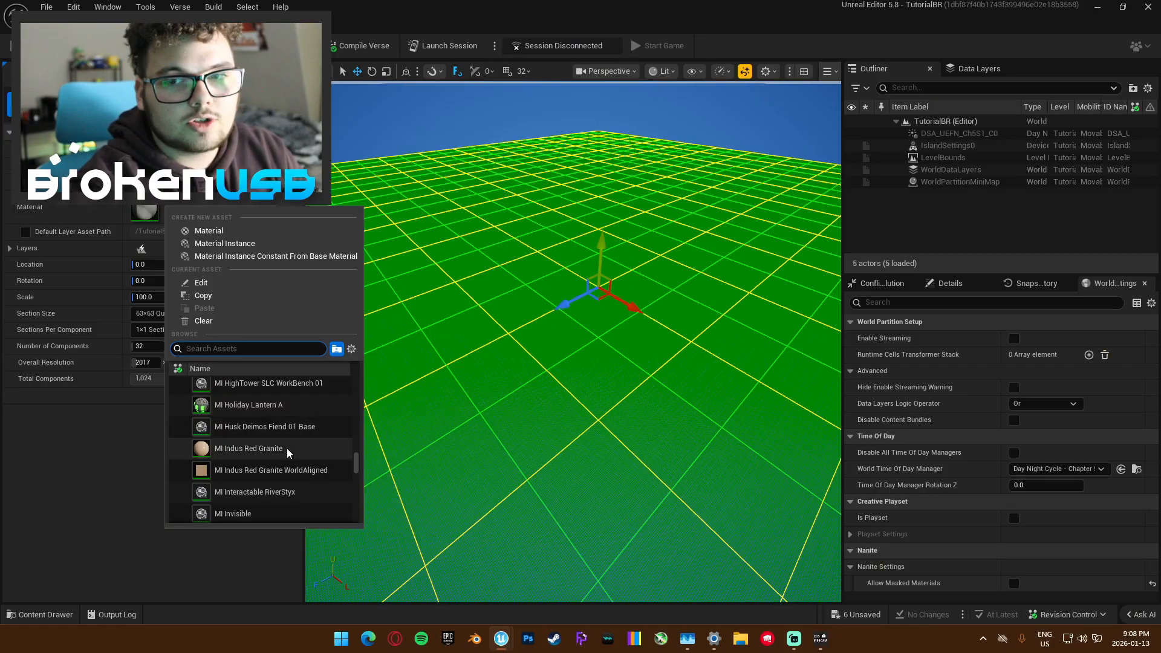
scroll(242, 405, "up", 3)
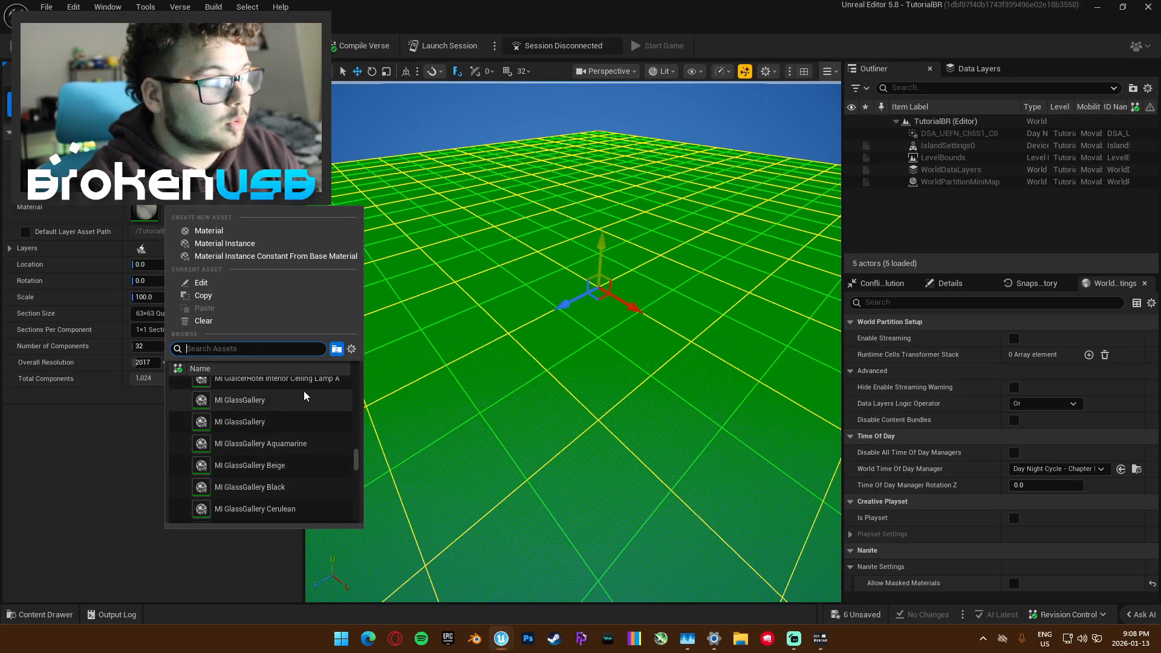
scroll(254, 435, "up", 3)
left_click(98, 455)
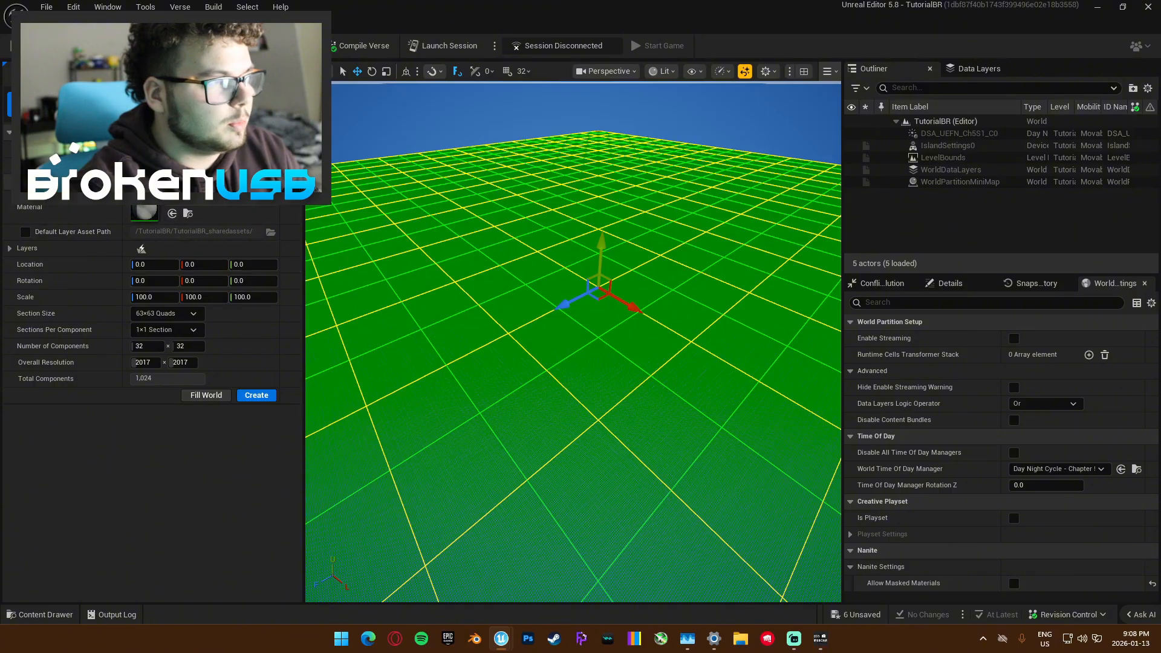
- Create the landscape and switch back to Selection mode
left_click(255, 396)
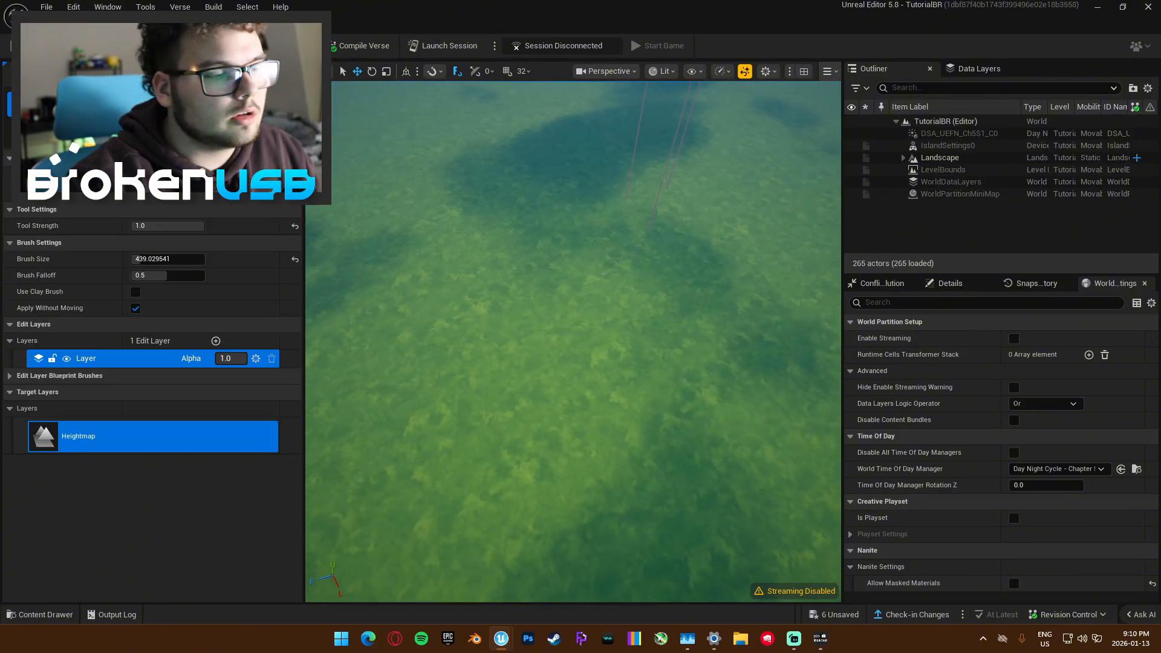
key("shift+1")
right_click_drag(530, 300, 469, 315)
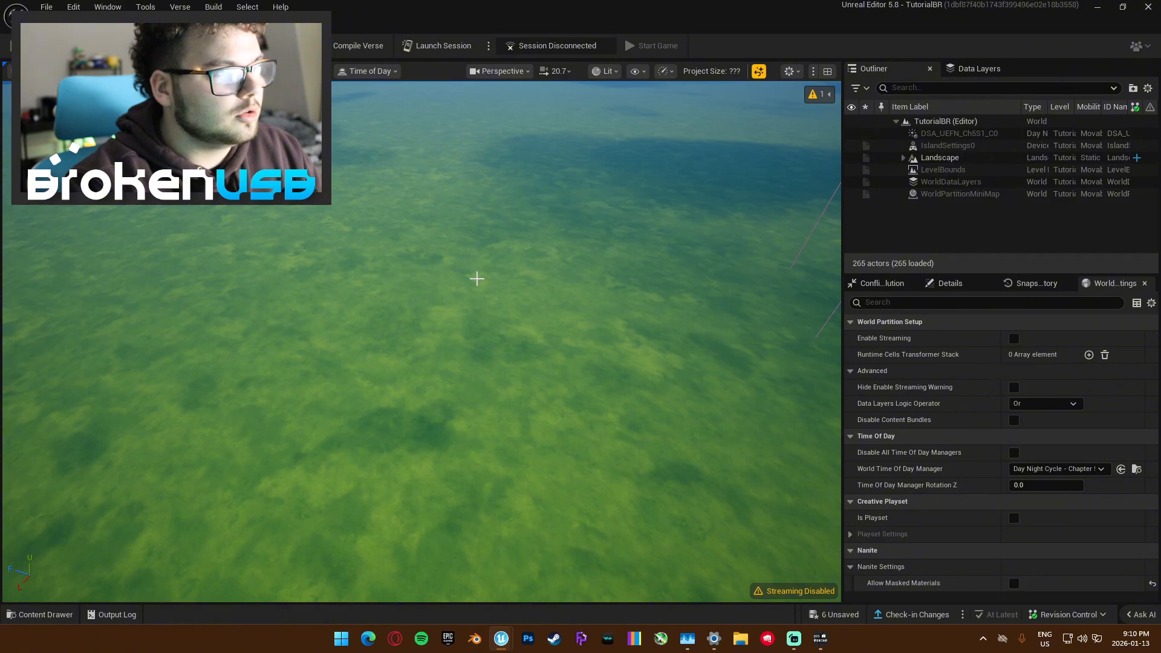
right_click_drag(363, 243, 525, 326)
key("w")
scroll(544, 166, "up", 4)
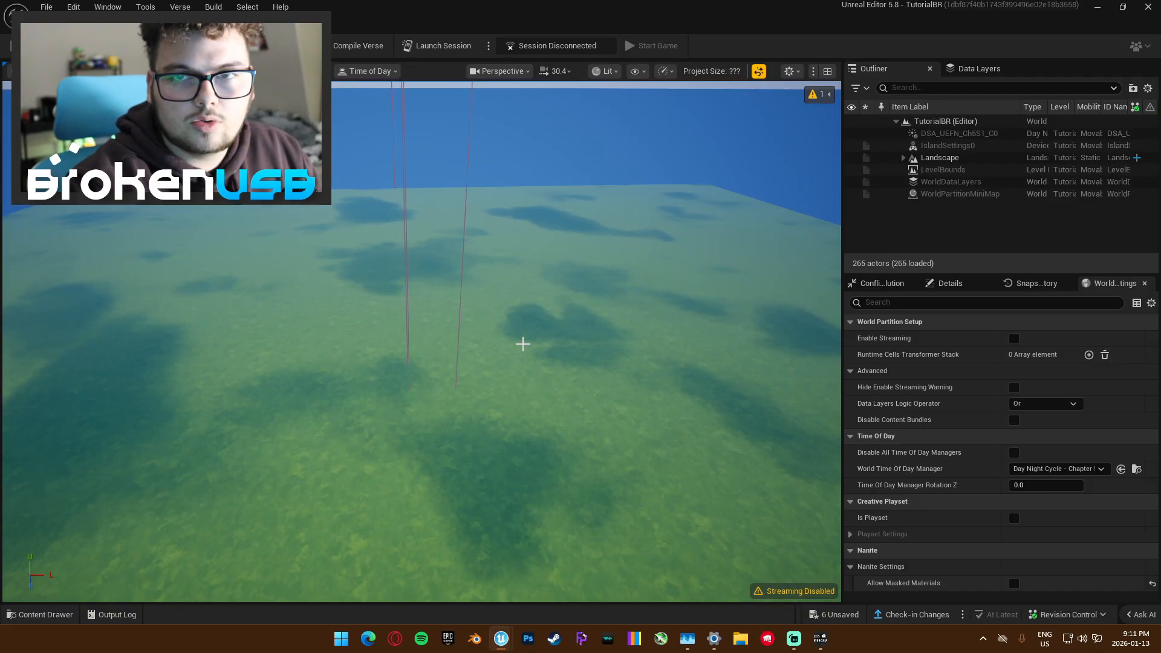
right_click_drag(523, 343, 469, 328)
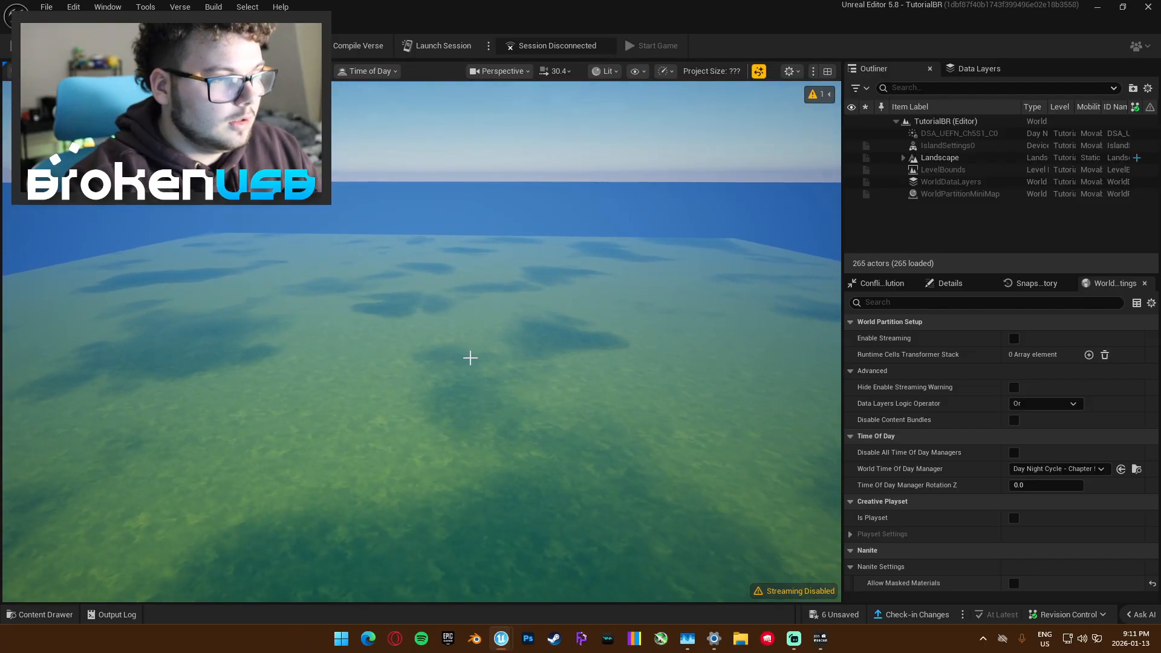
key("ctrl+space")
left_click(62, 332)
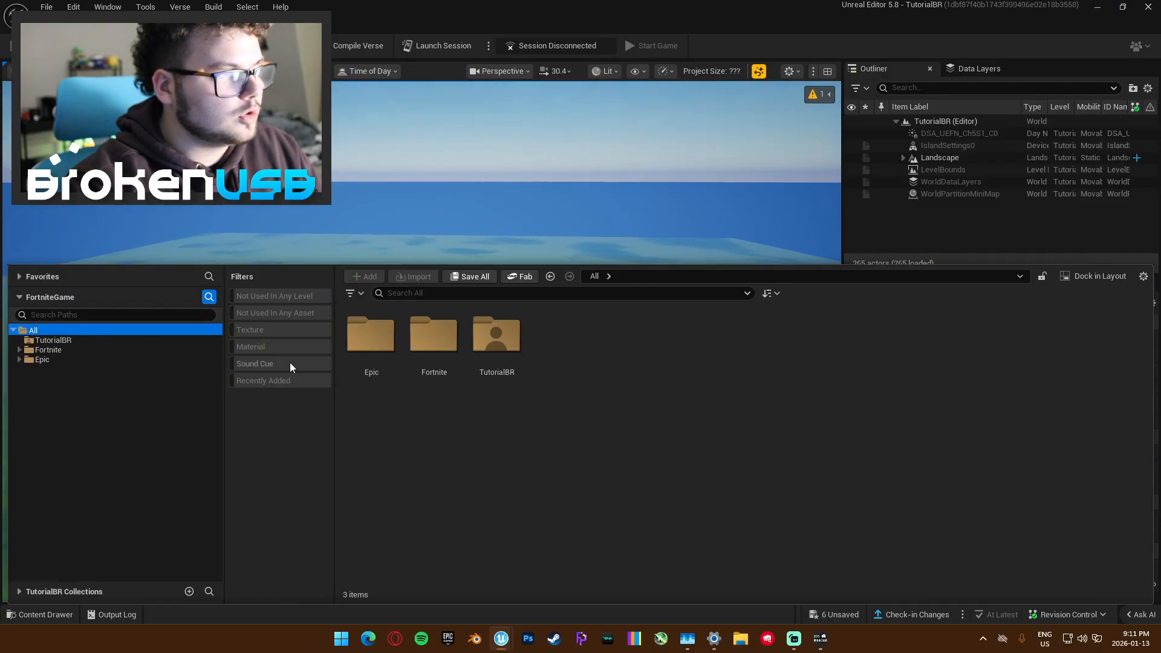
right_click_drag(403, 203, 404, 242)
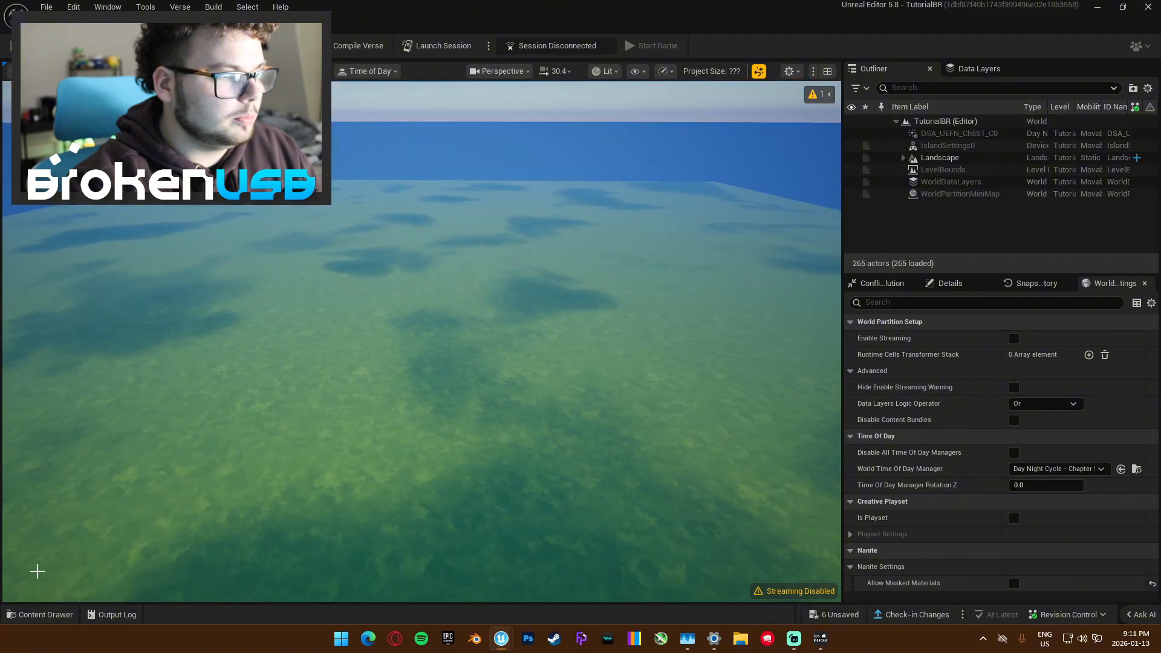
- Search the Fortnite content for "ocean" and place the Ocean water body in the level above the landscape
left_click(42, 614)
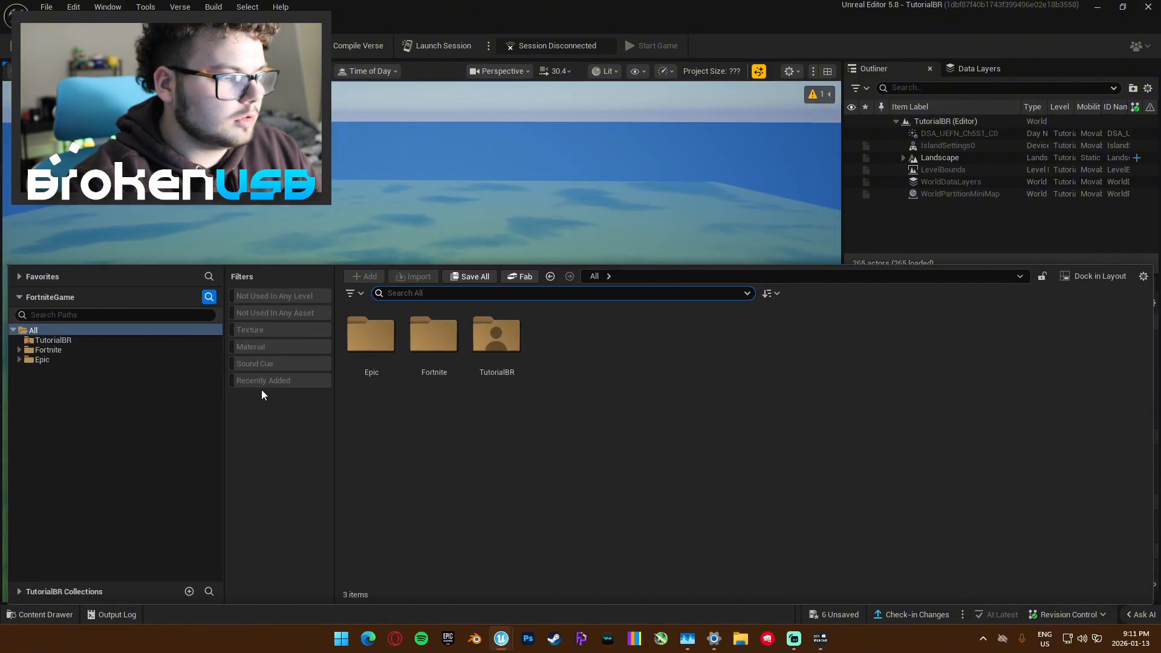
left_click(71, 351)
type("ocean")
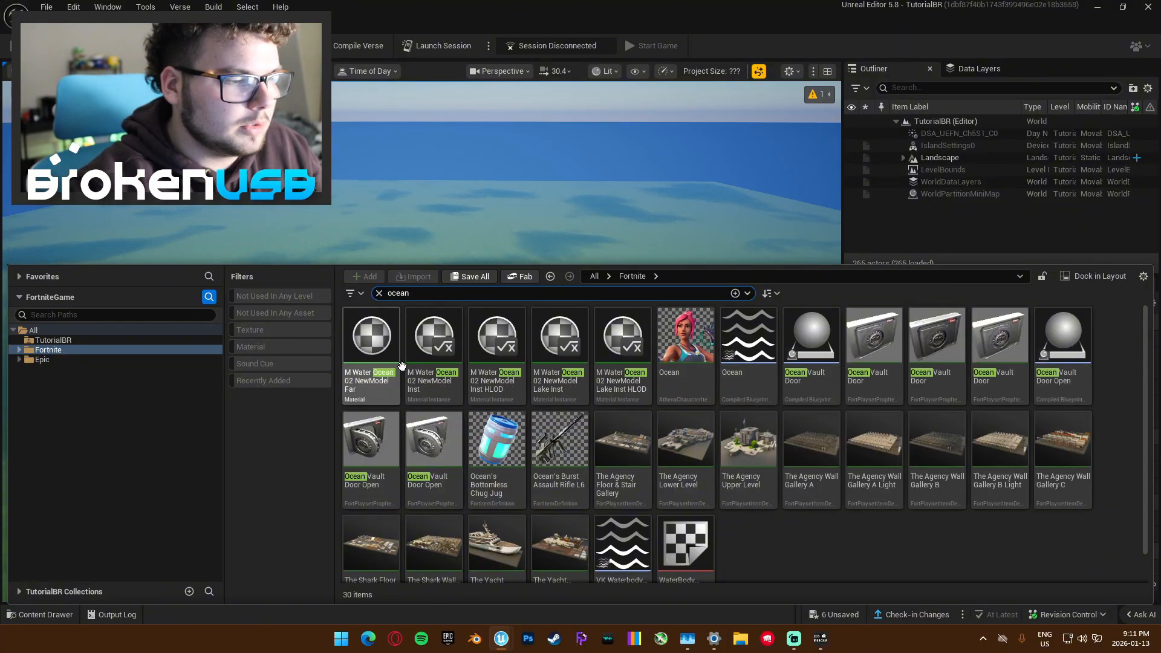
left_click(767, 353)
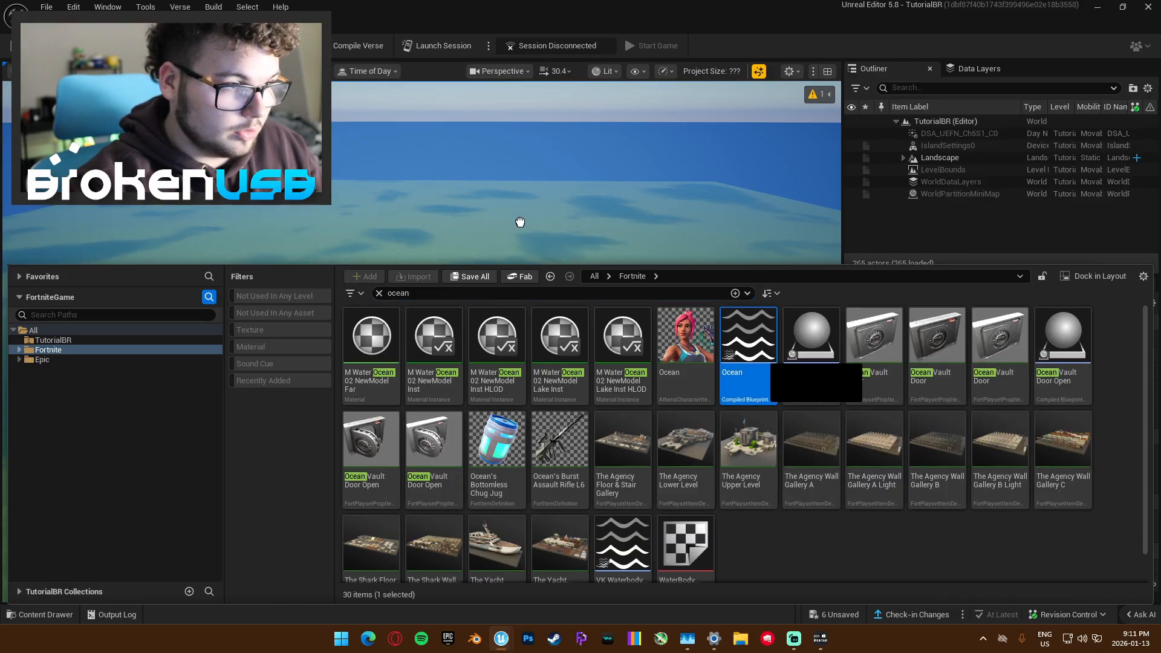
left_click_drag(519, 222, 426, 313)
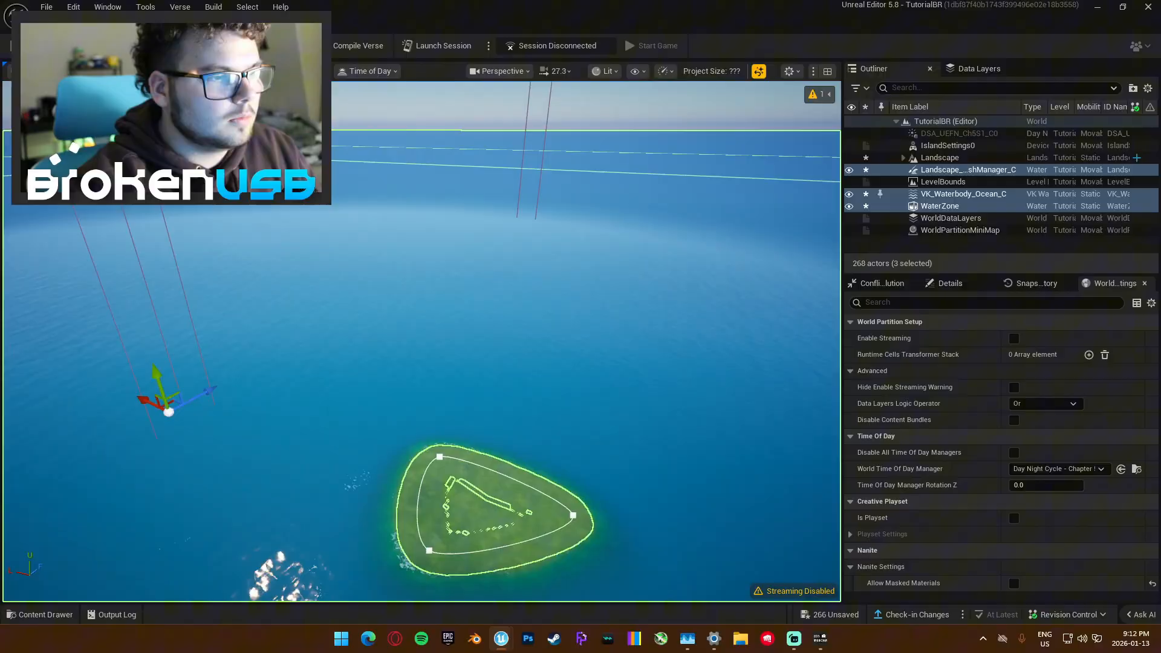
- Select the ocean water body to show the spline points around its island cutout
right_click_drag(585, 313, 508, 272)
key("g")
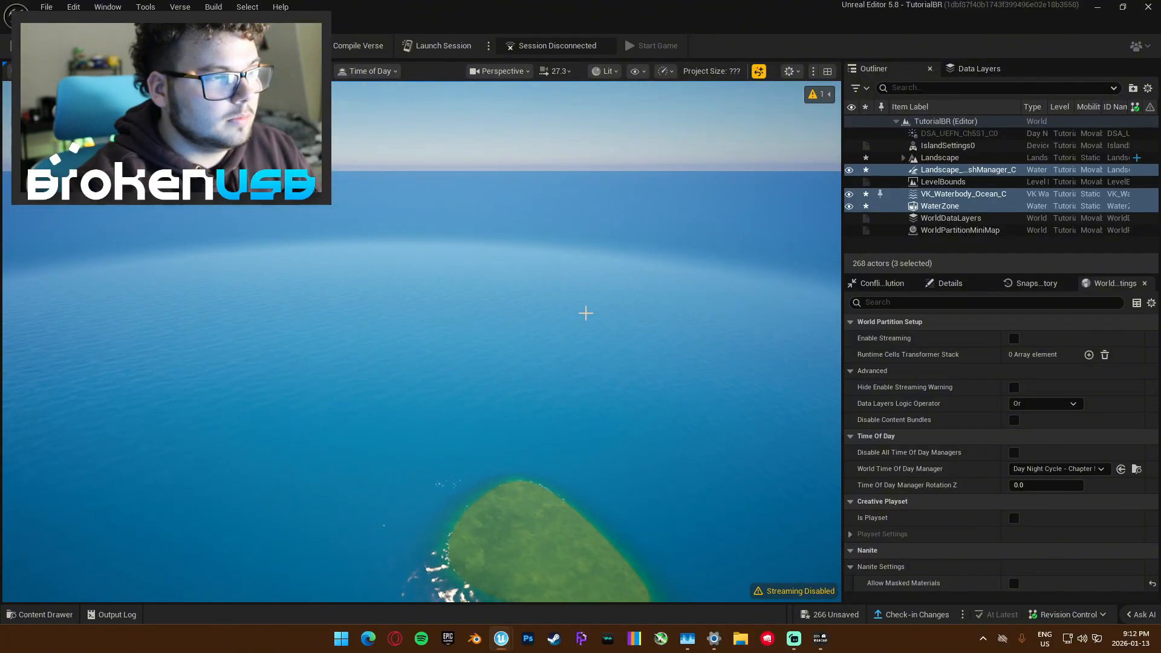
right_click_drag(438, 316, 654, 282)
key("q")
scroll(508, 278, "down", 5)
key("e")
key("g")
key("s")
left_click(603, 291)
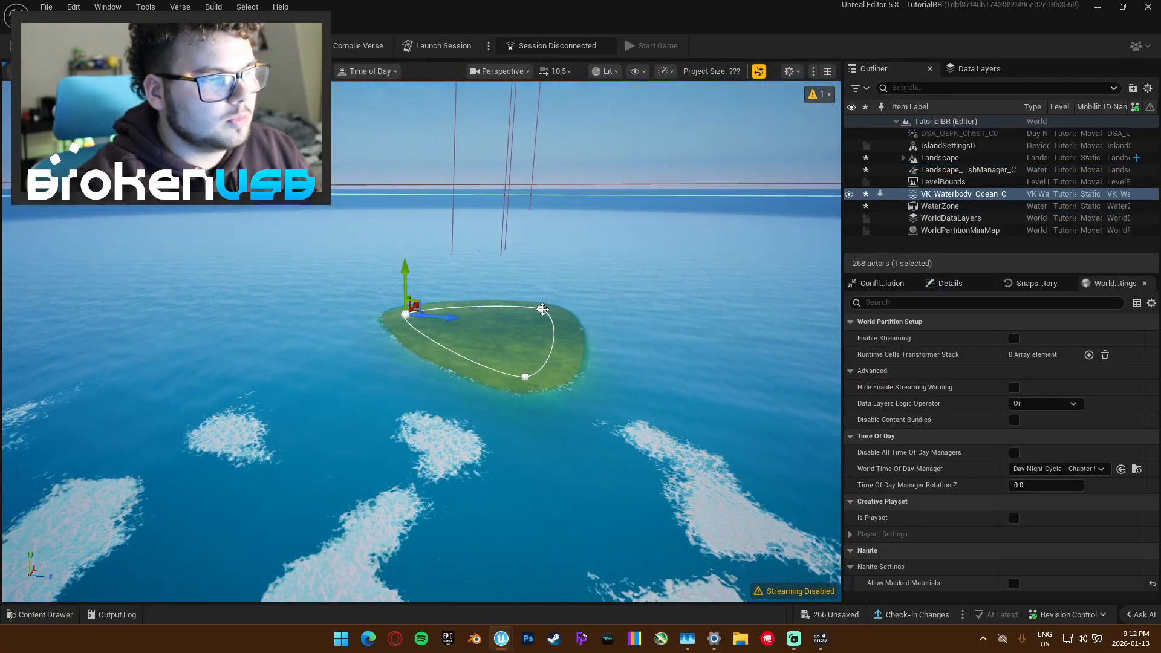
- Try to add a fourth spline point by duplicating the island cutout's corner point out into the water
key("w")
key("a")
right_click_drag(500, 310, 485, 327)
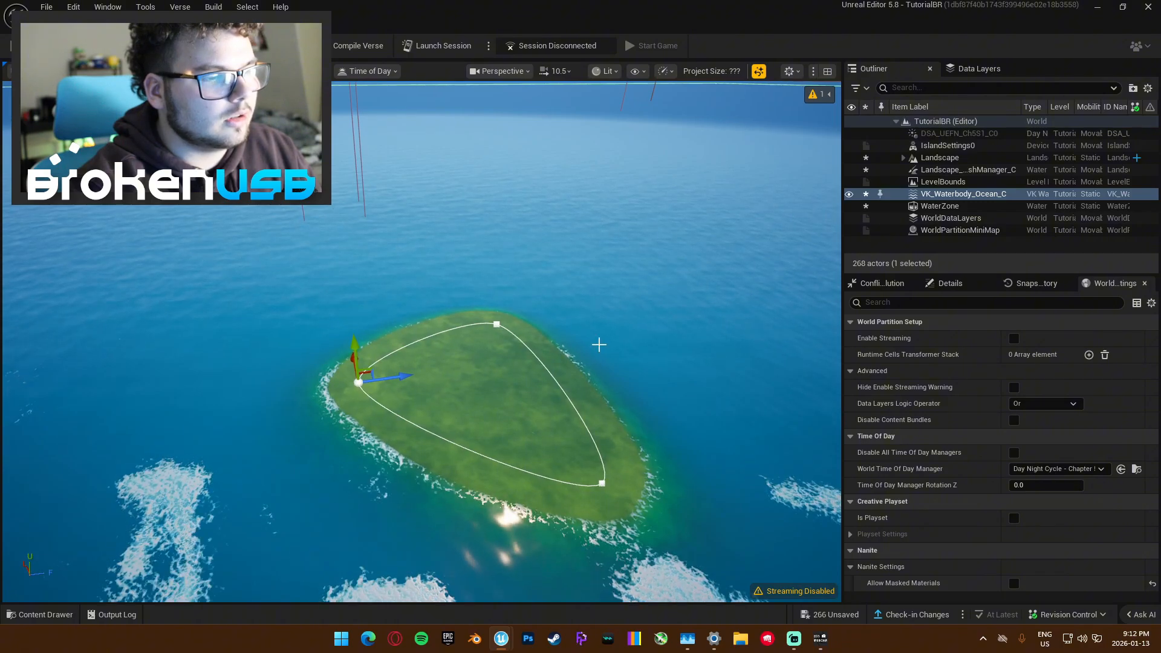
key("d")
right_click_drag(600, 345, 603, 372)
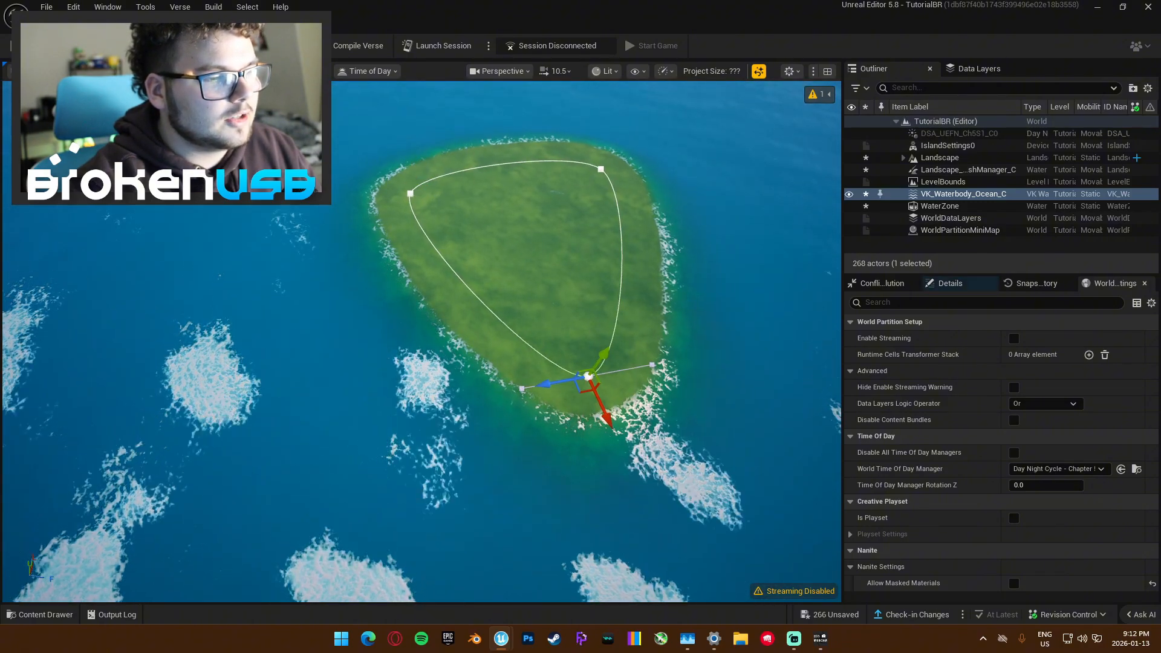
key("a")
mouse_move(598, 324)
right_mouse_down()
mouse_move(612, 317)
mouse_move(598, 324)
right_mouse_up()
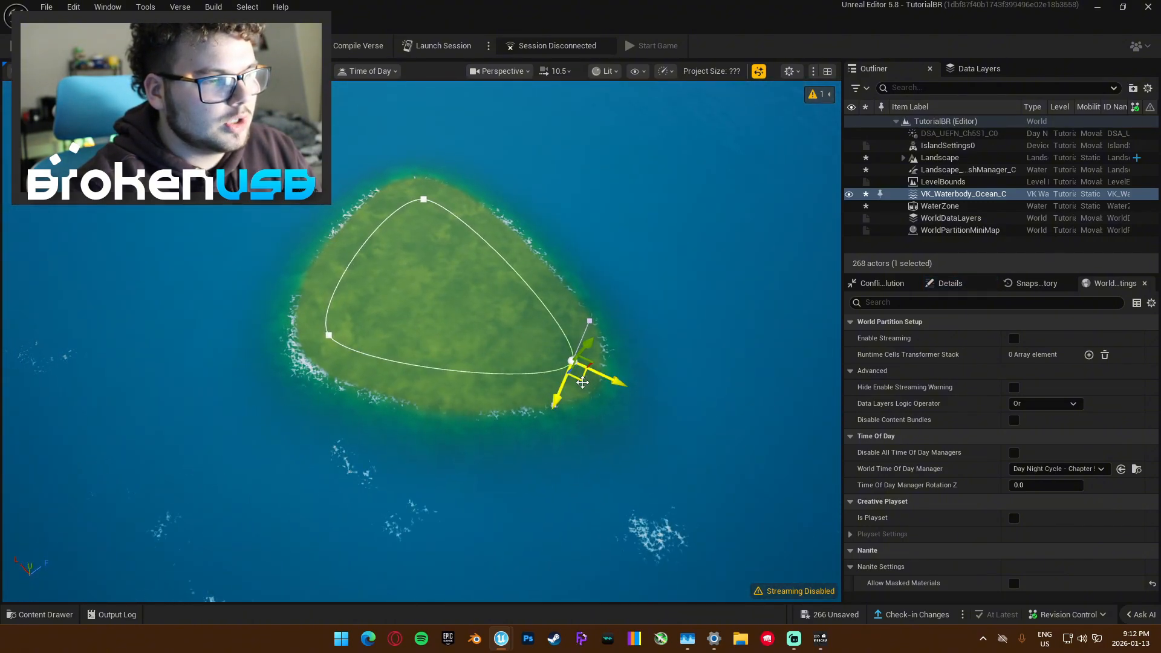
left_click_drag(582, 381, 569, 268, "alt")
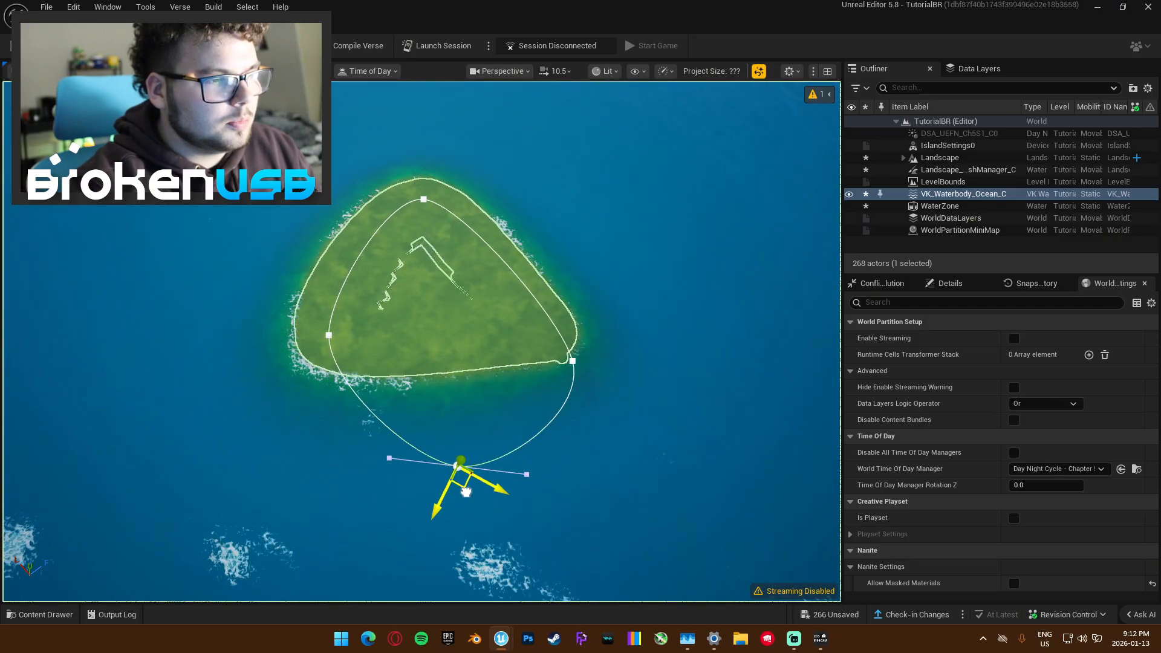
- Move two of the ocean's spline points close to the third one to shrink the island cutout
right_click_drag(591, 380, 513, 341)
key("w")
key("g")
right_click_drag(592, 395, 623, 374)
key("s")
key("g")
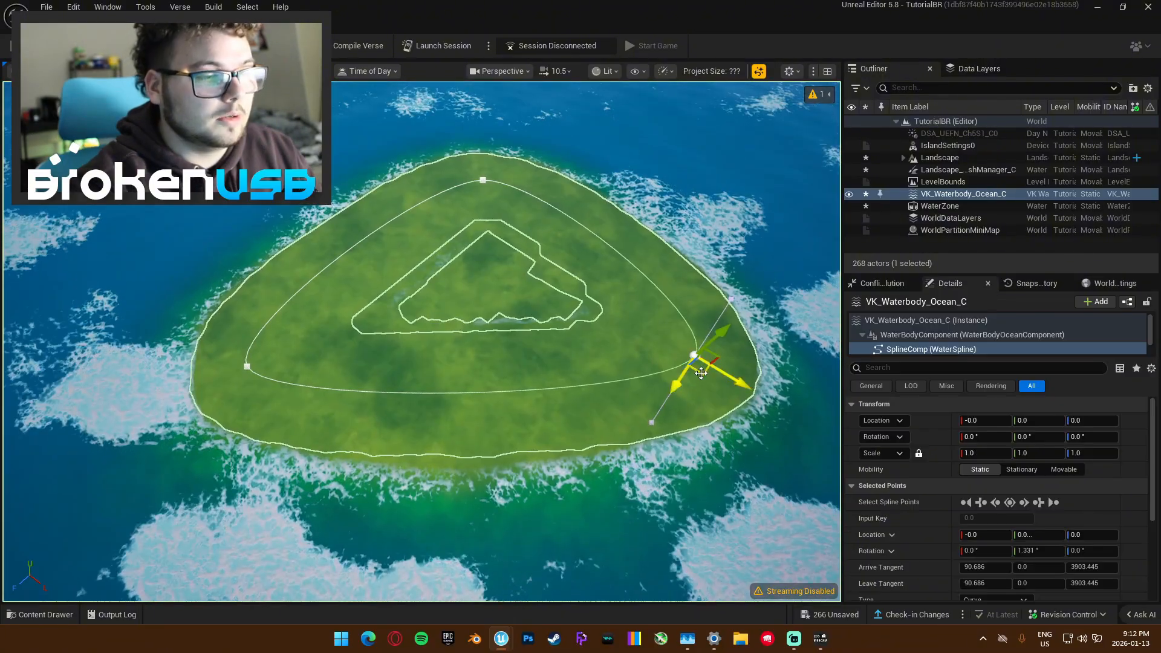
left_click_drag(699, 370, 584, 352)
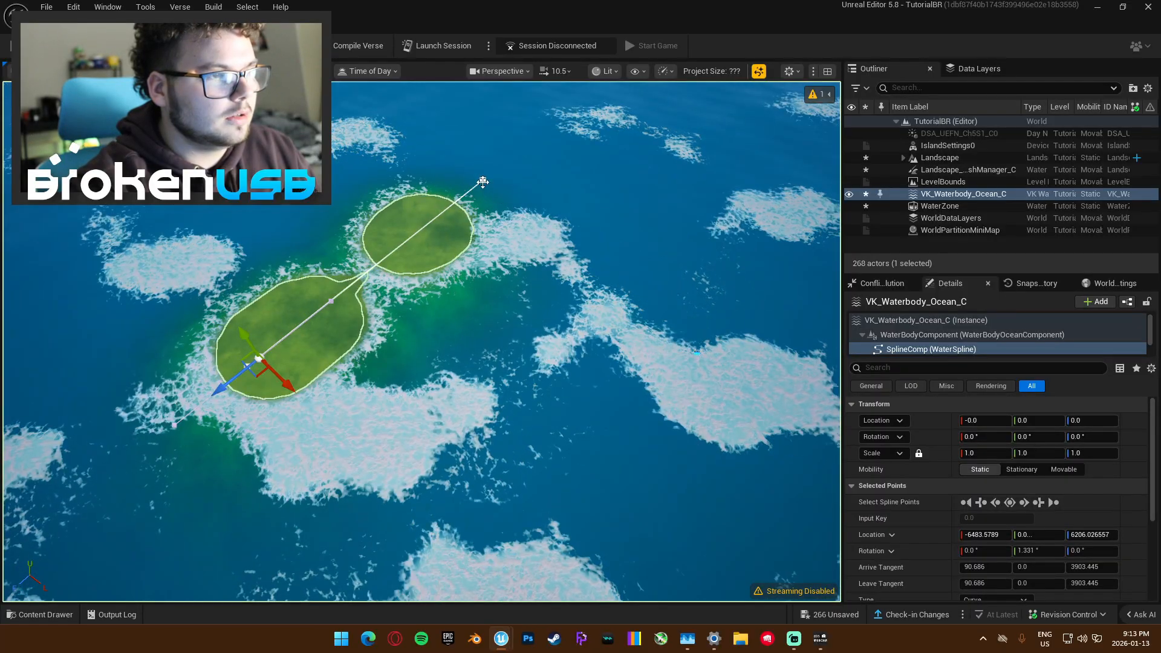
left_click(482, 180)
left_click_drag(507, 167, 263, 319)
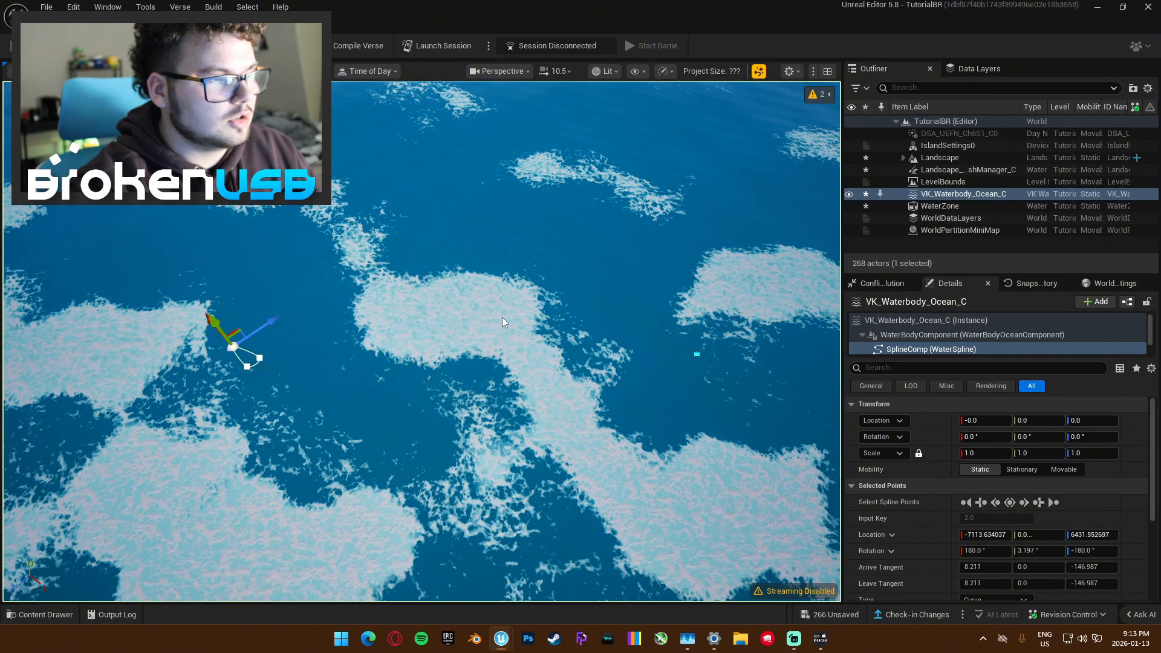
- Move the outlying ocean spline point right beside the other two, at about X -6540, Z 6401, to close the cutout
right_click(278, 311)
type("g")
key("BackSpace")
right_click_drag(266, 302, 205, 311)
key("g")
key("w")
scroll(421, 341, "down", 5)
key("s")
key("g")
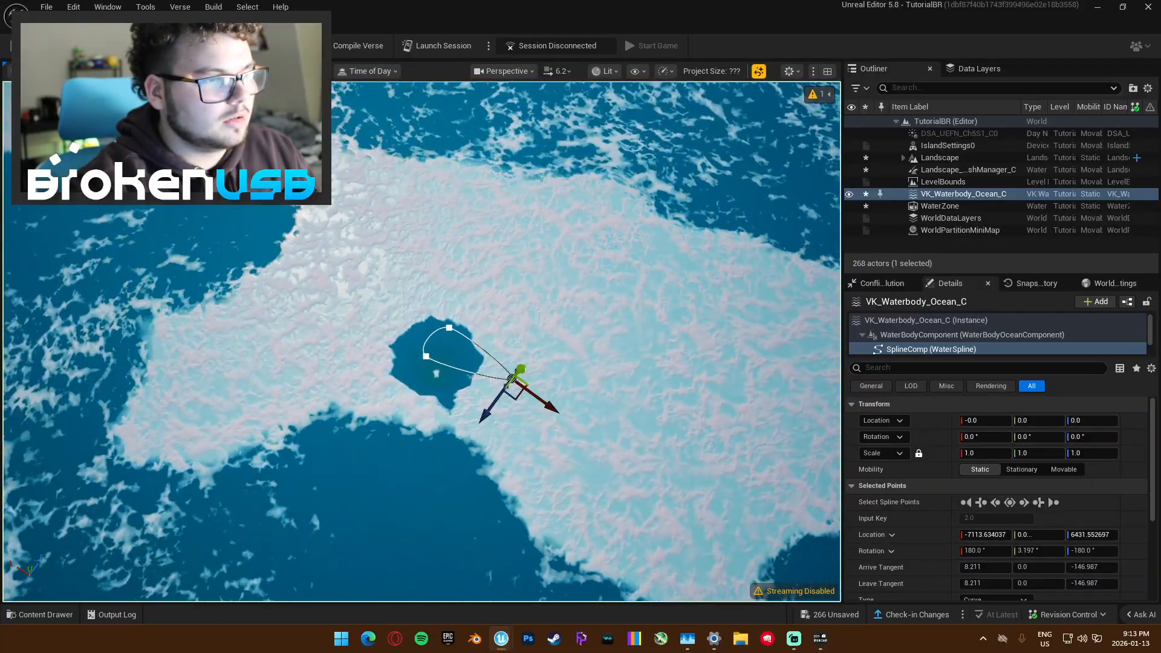
left_click_drag(519, 397, 451, 360)
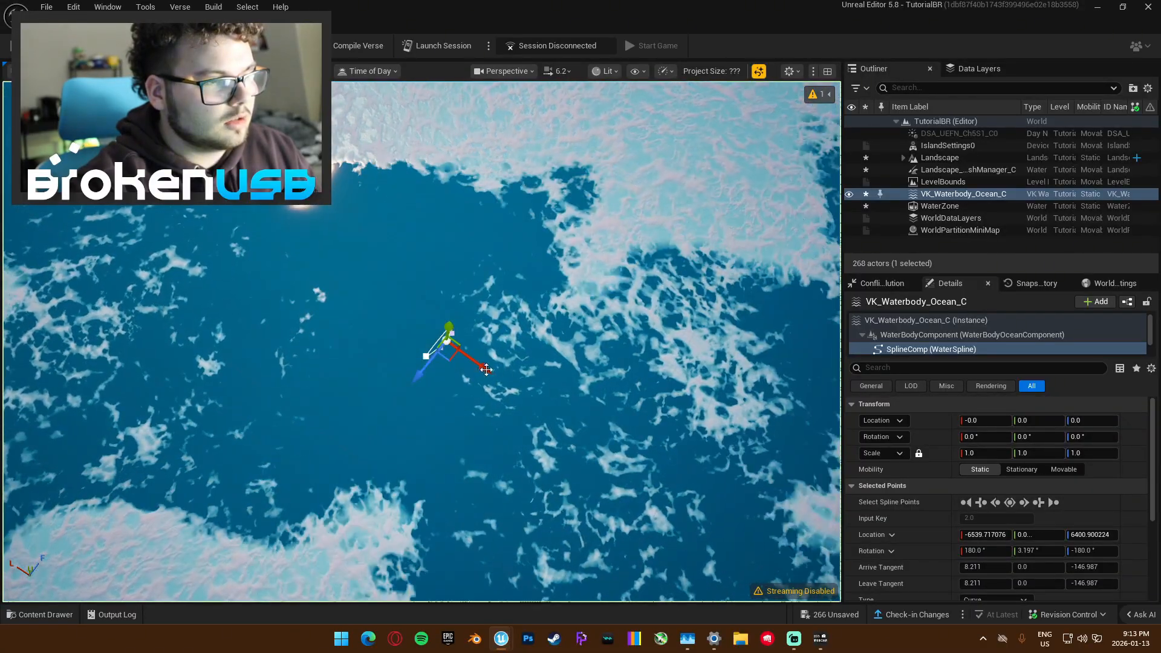
- Select the whole ocean actor instead of its spline and switch to Landscape mode
key("g")
right_click_drag(451, 359, 369, 272)
key("w")
scroll(421, 341, "up", 9)
key("w")
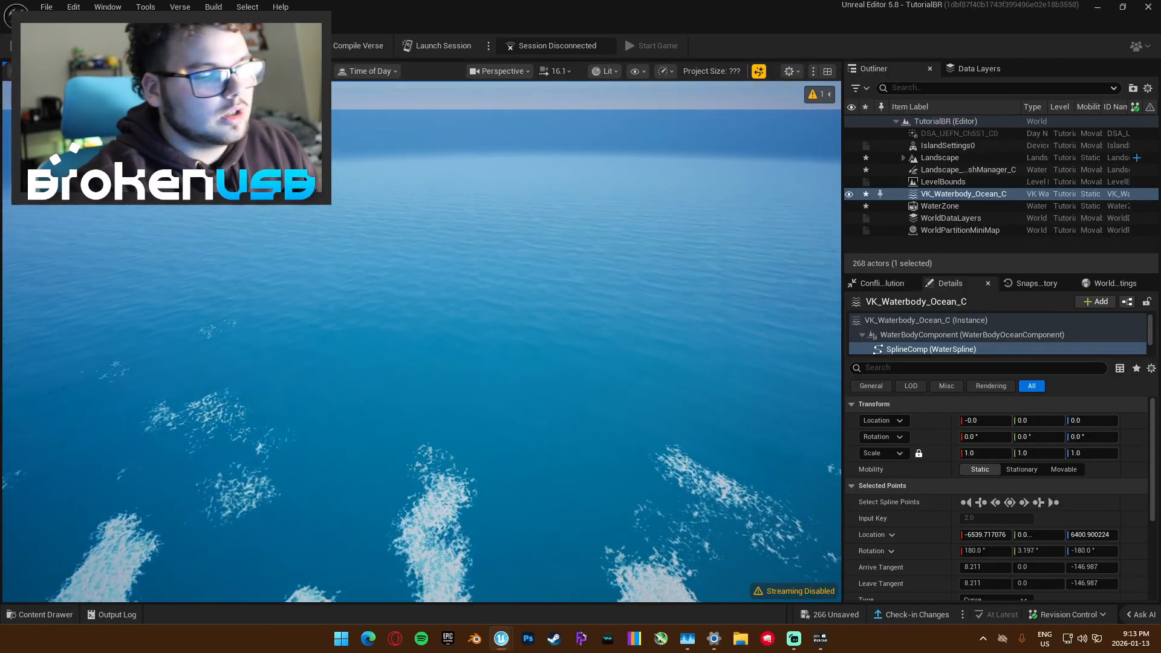
right_click_drag(577, 286, 593, 257)
left_click(944, 320)
key("shift+2")
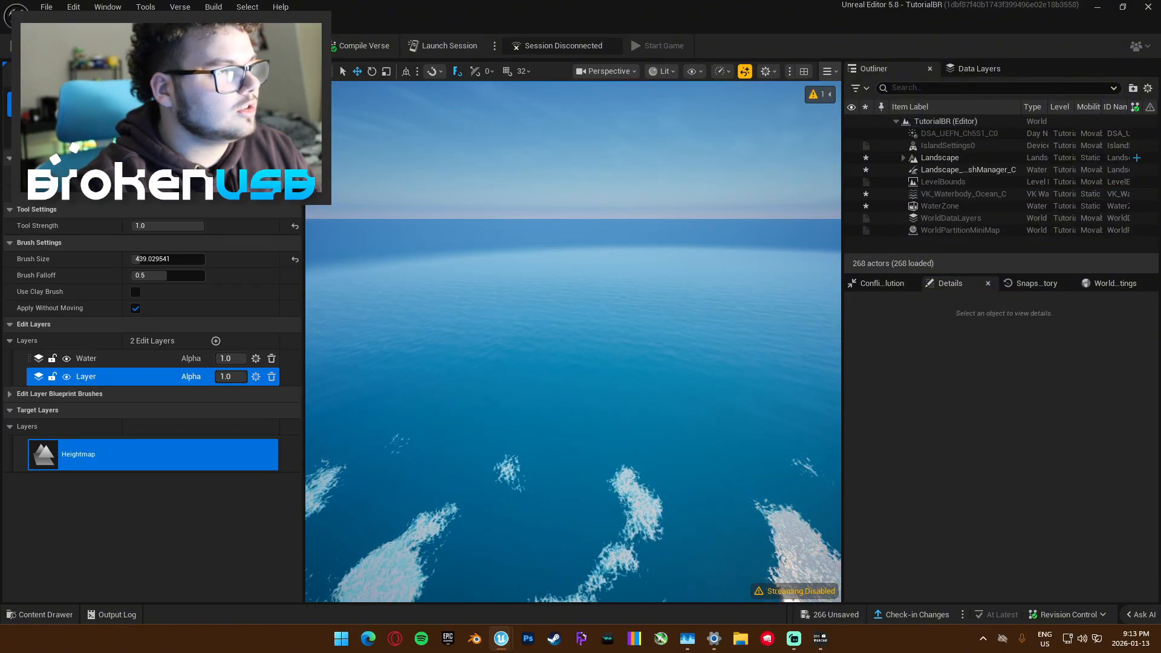
- Increase the landscape sculpting brush size to about 5592 and check its footprint over the open ocean
right_click_drag(596, 389, 596, 472)
left_click_drag(154, 258, 202, 259)
mouse_move(601, 278)
right_mouse_down()
mouse_move(601, 218)
mouse_move(574, 233)
mouse_move(563, 320)
right_mouse_up()
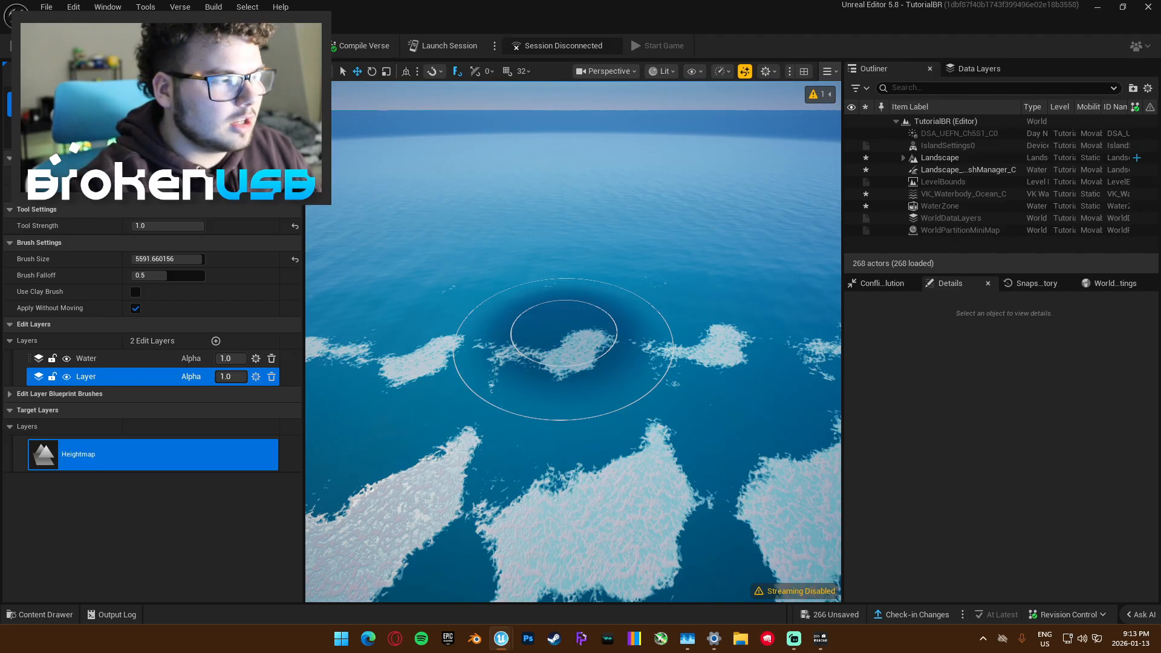
mouse_move(633, 334)
right_mouse_down()
mouse_move(549, 381)
mouse_move(563, 357)
mouse_move(552, 382)
right_mouse_up()
mouse_move(625, 363)
right_mouse_down()
mouse_move(582, 396)
mouse_move(596, 365)
right_mouse_up()
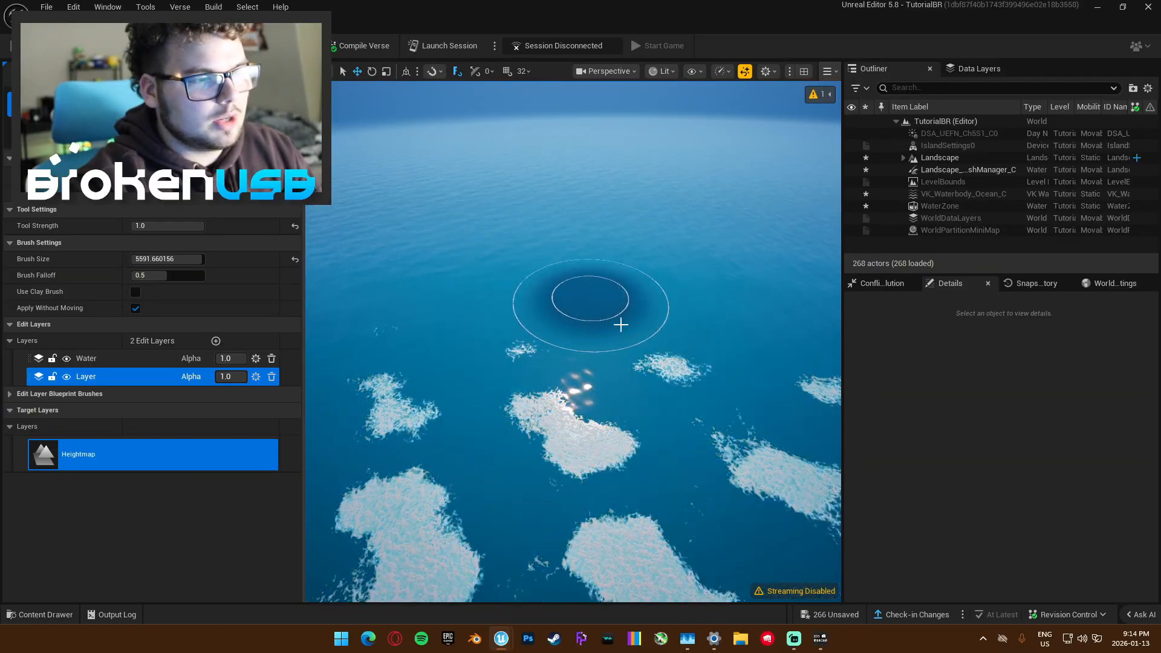
mouse_move(622, 324)
right_mouse_down()
mouse_move(620, 284)
mouse_move(552, 343)
right_mouse_up()
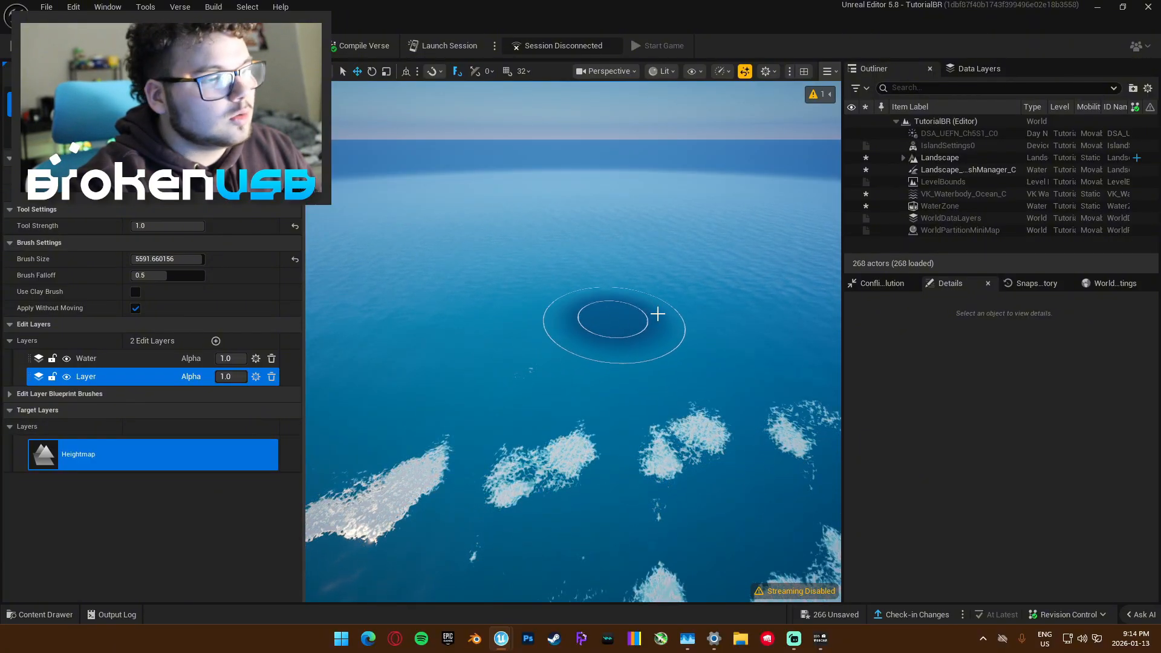
mouse_move(581, 313)
right_mouse_down()
mouse_move(526, 316)
mouse_move(528, 266)
mouse_move(617, 357)
mouse_move(632, 312)
mouse_move(641, 342)
mouse_move(605, 381)
mouse_move(621, 254)
right_mouse_up()
- Return to Selection mode, clear the asset search and open the Building folder in Fortnite's Galleries
key("shift+1")
key("ctrl+space")
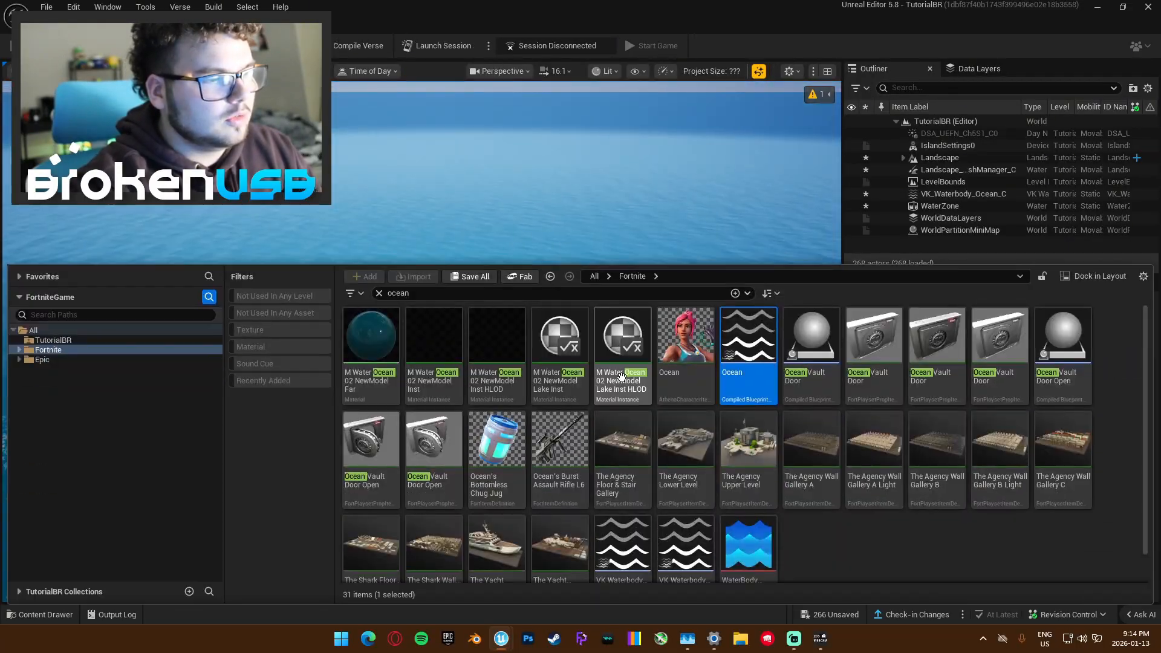
left_click(379, 293)
double_click(42, 351)
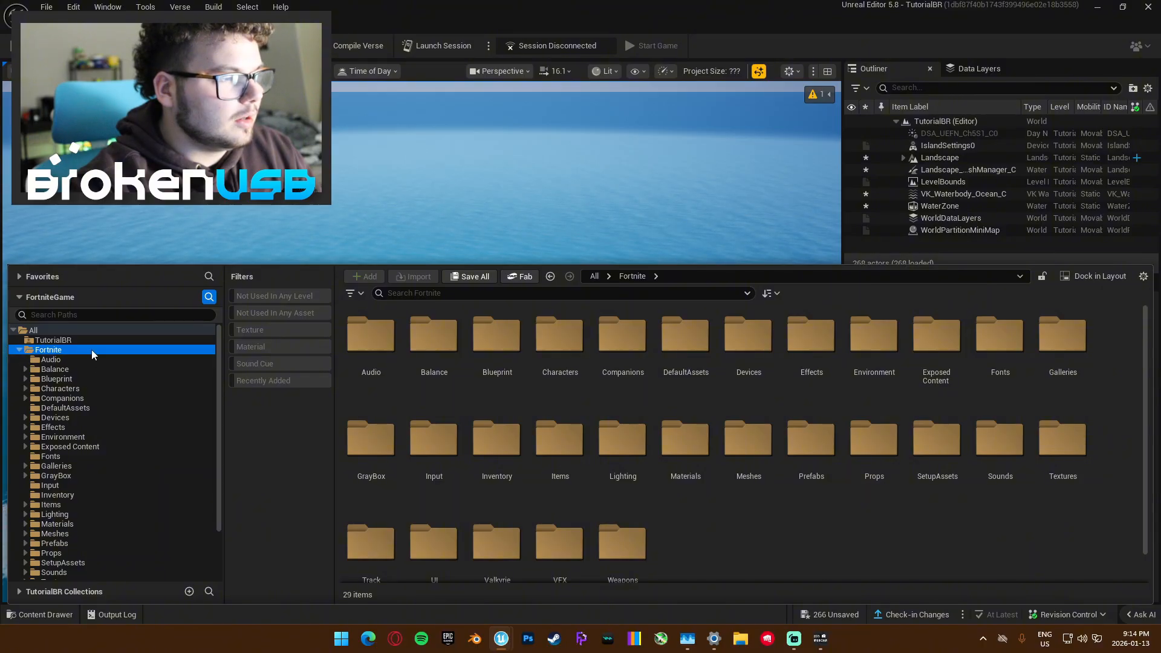
double_click(56, 466)
left_click(91, 475)
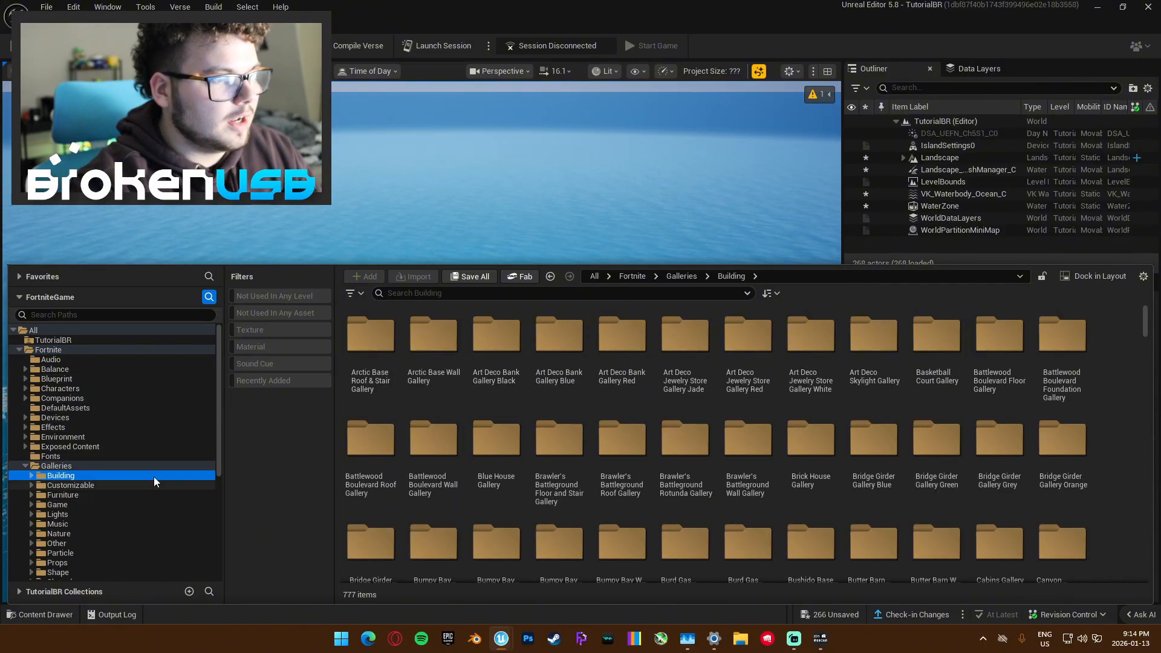
double_click(118, 475)
- Search the Building galleries for "floor", place the Agency_IntBalcony_Inr_Crn piece over the ocean and raise it to a height of 384
left_click(482, 294)
type("f")
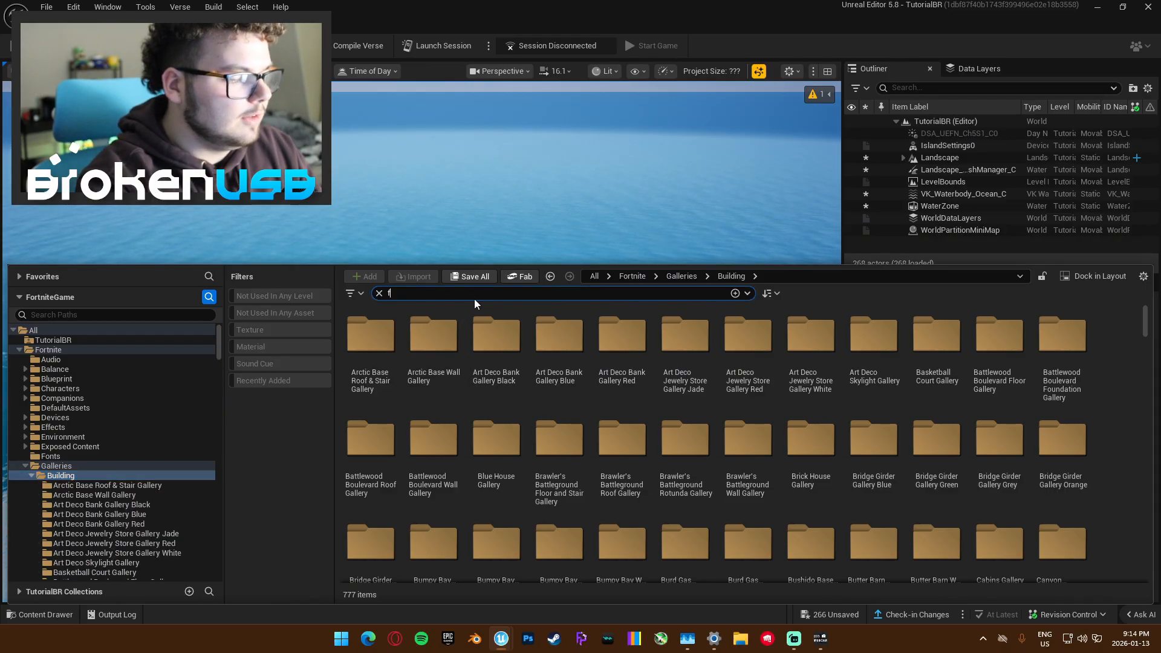
type("loor")
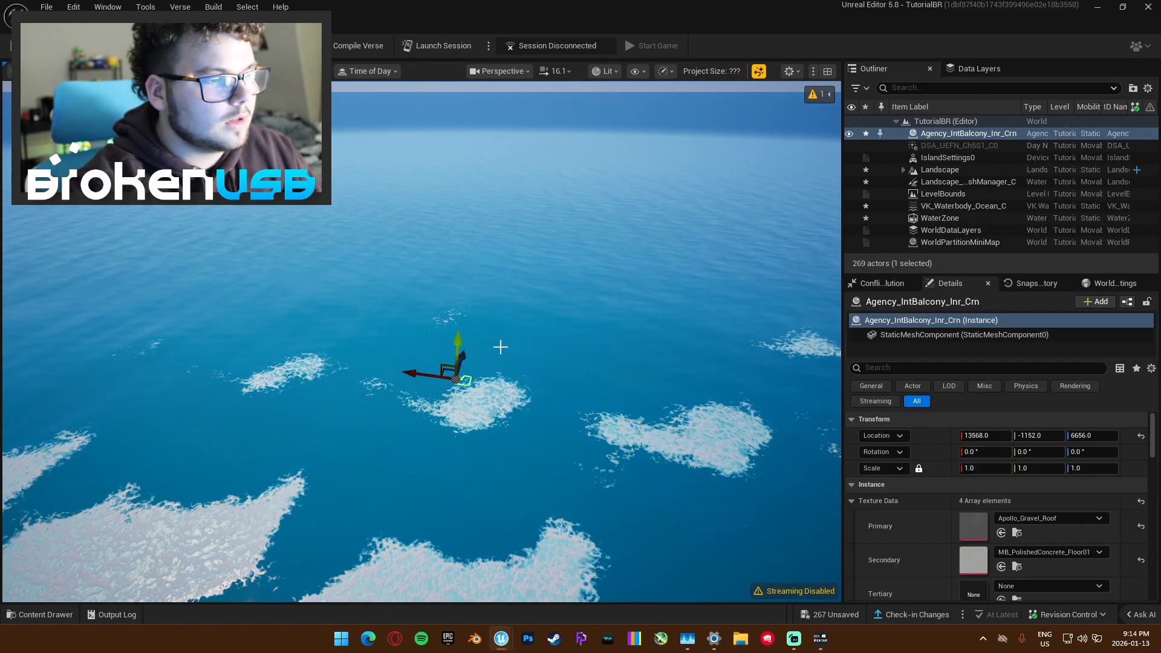
right_click_drag(500, 345, 532, 284)
left_click_drag(523, 315, 532, 188)
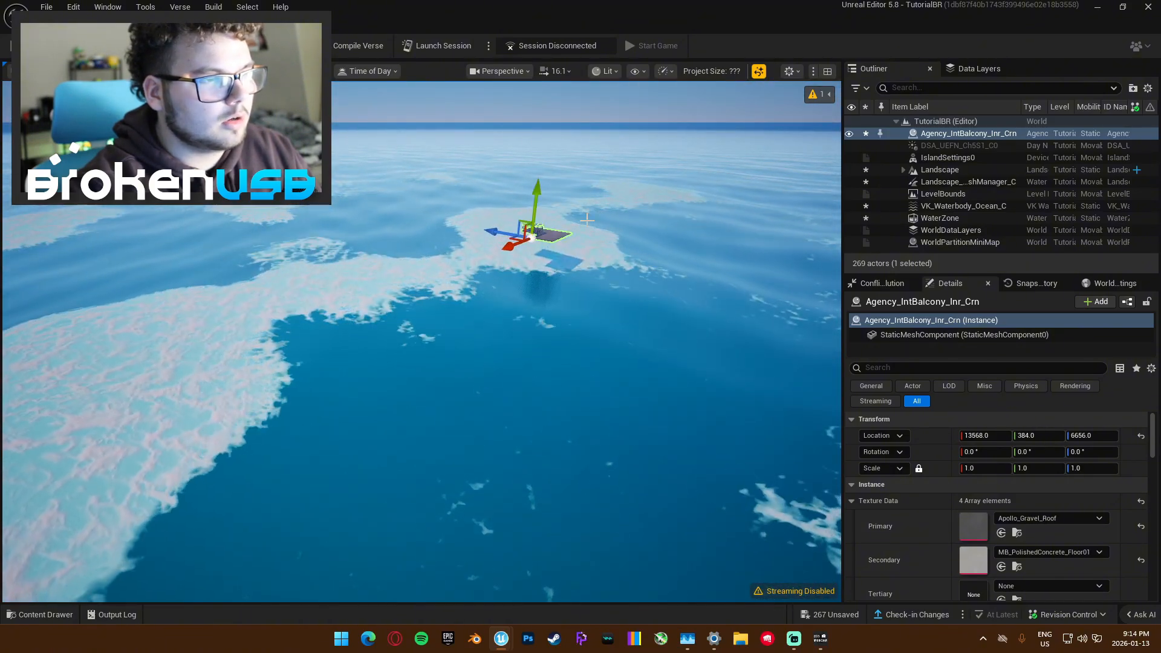
- Select the ocean water body and set the Max Amplitude of its Gerstner waves to 0.0001
key("w")
right_click_drag(587, 220, 506, 361)
scroll(586, 220, "down", 3)
key("s")
scroll(610, 272, "down", 1)
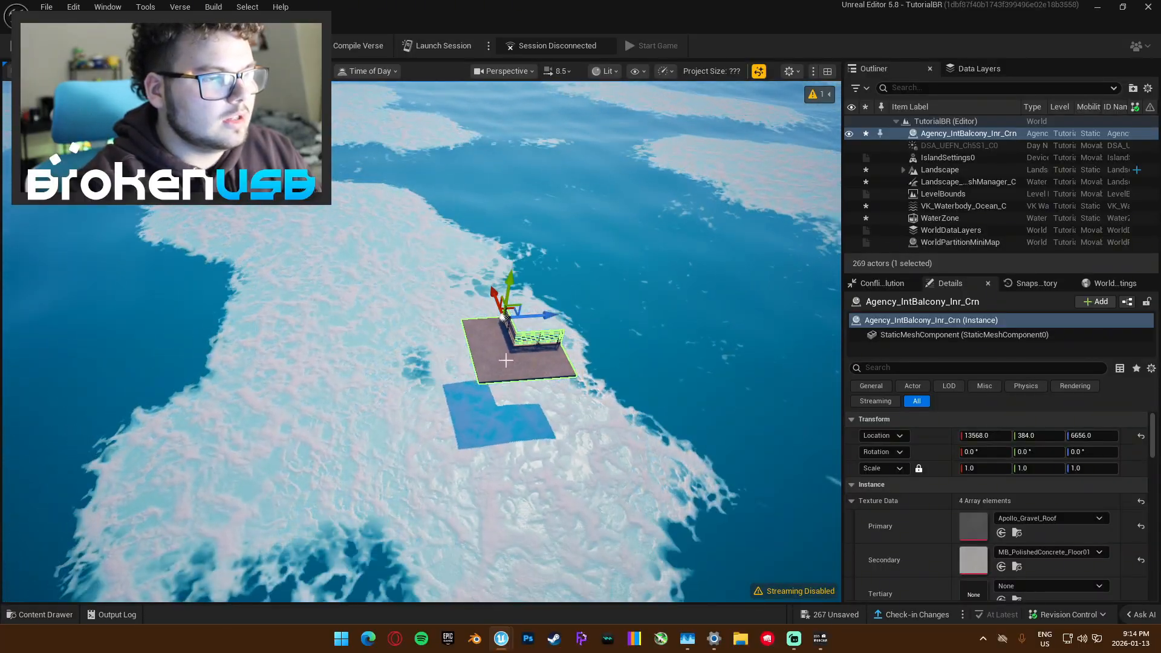
left_click(511, 197)
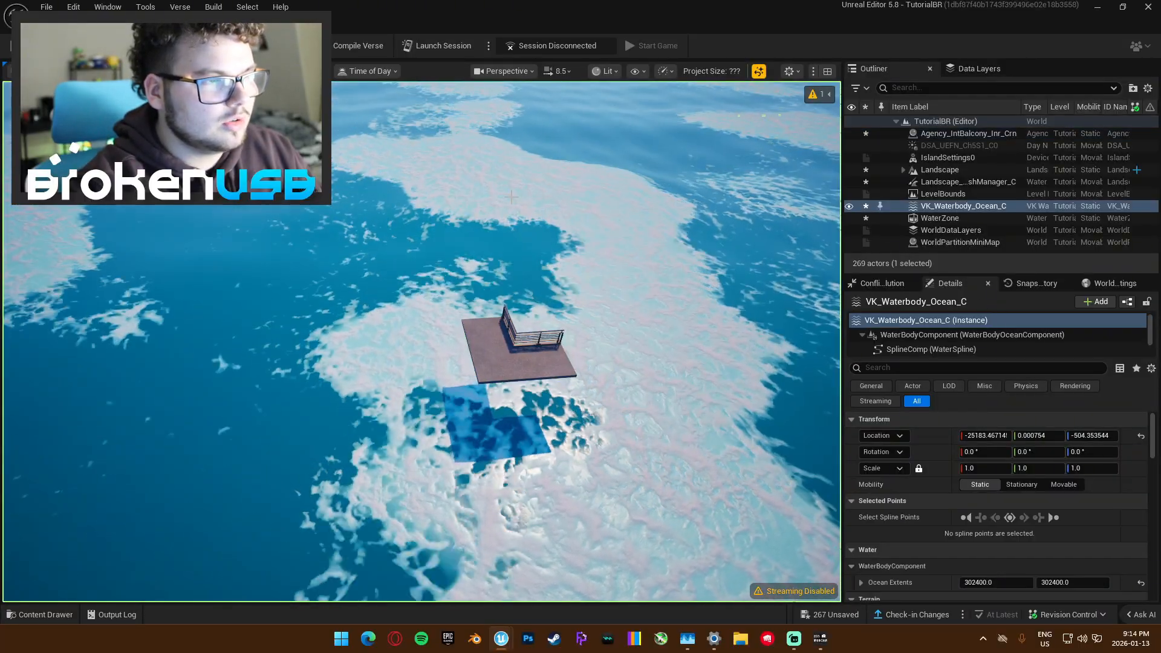
right_click_drag(511, 196, 423, 126)
scroll(961, 469, "down", 5)
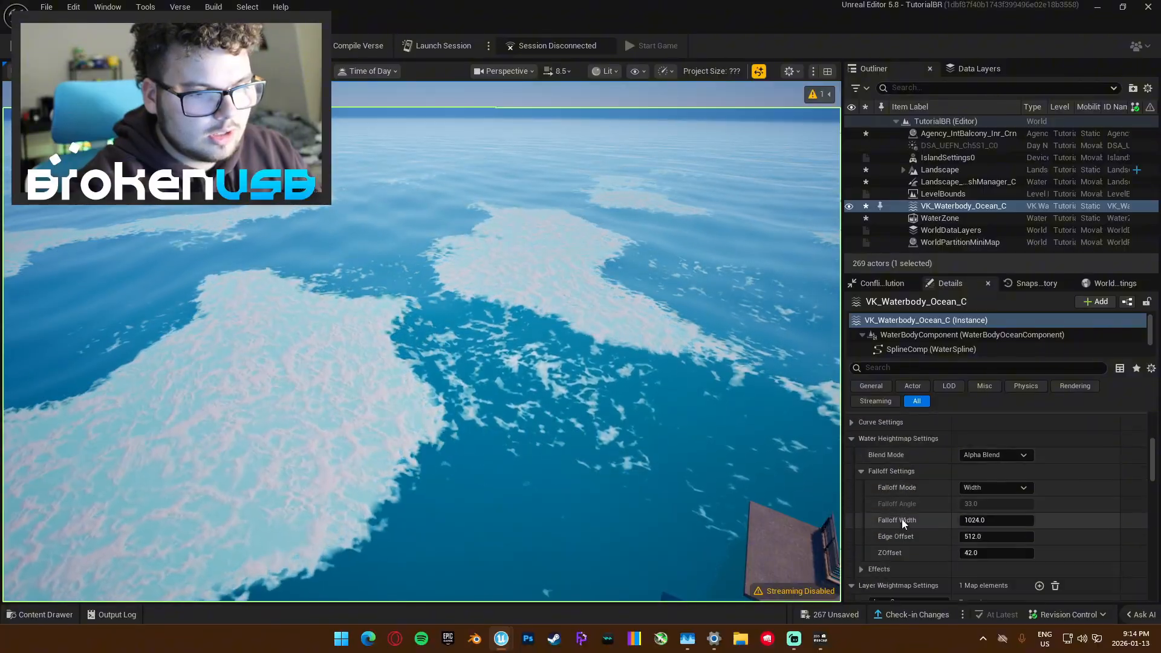
scroll(901, 518, "down", 8)
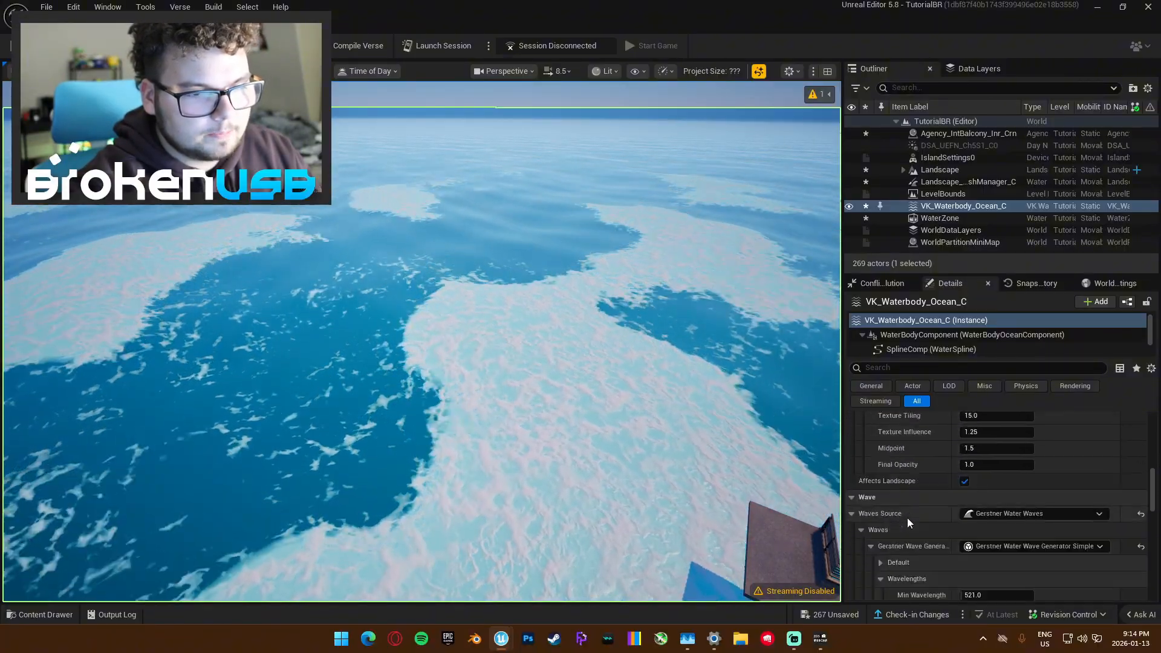
scroll(961, 544, "down", 4)
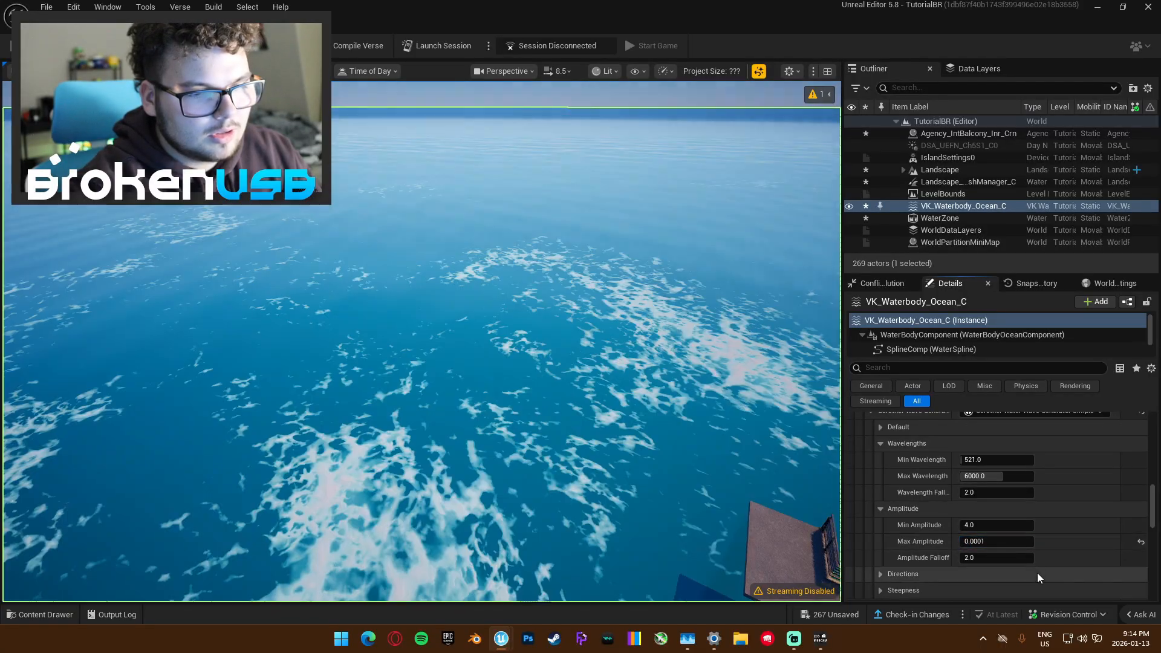
- Try a much higher Max Amplitude for the ocean waves and return it to 0.0001
right_click_drag(749, 480, 649, 294)
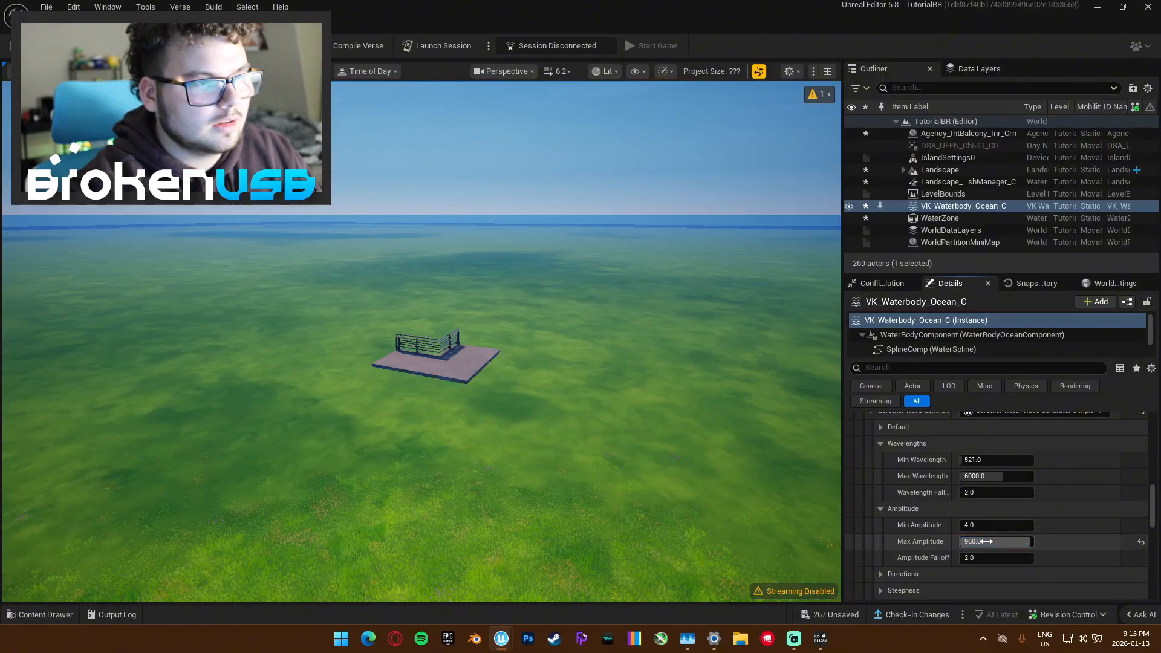
mouse_move(985, 541)
left_mouse_down()
mouse_move(1015, 541)
mouse_move(967, 542)
left_mouse_up()
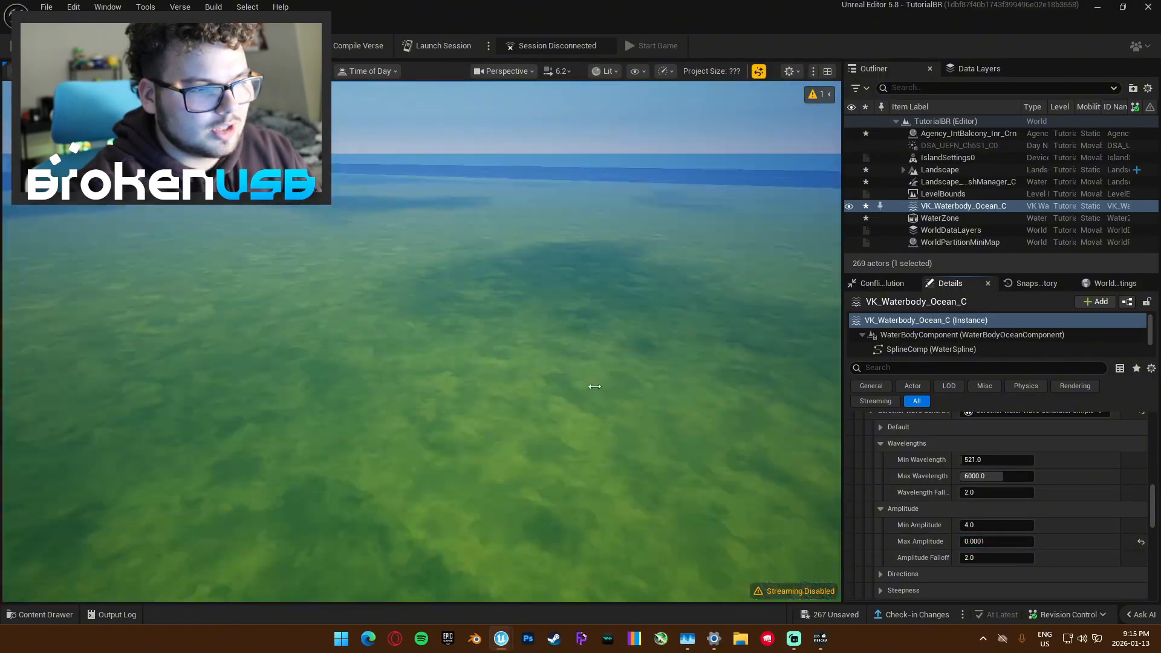
right_click_drag(591, 386, 550, 492)
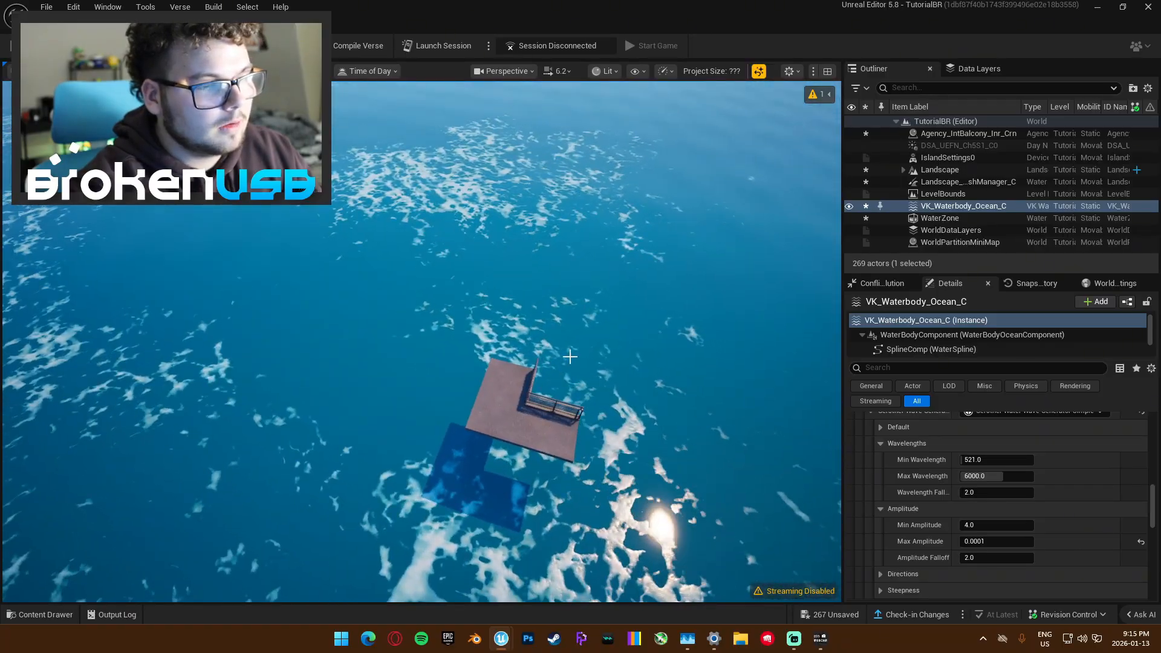
- Select the balcony floor piece to check its height above the water and switch back to Landscape mode
key("shift+2")
right_click_drag(507, 226, 549, 238)
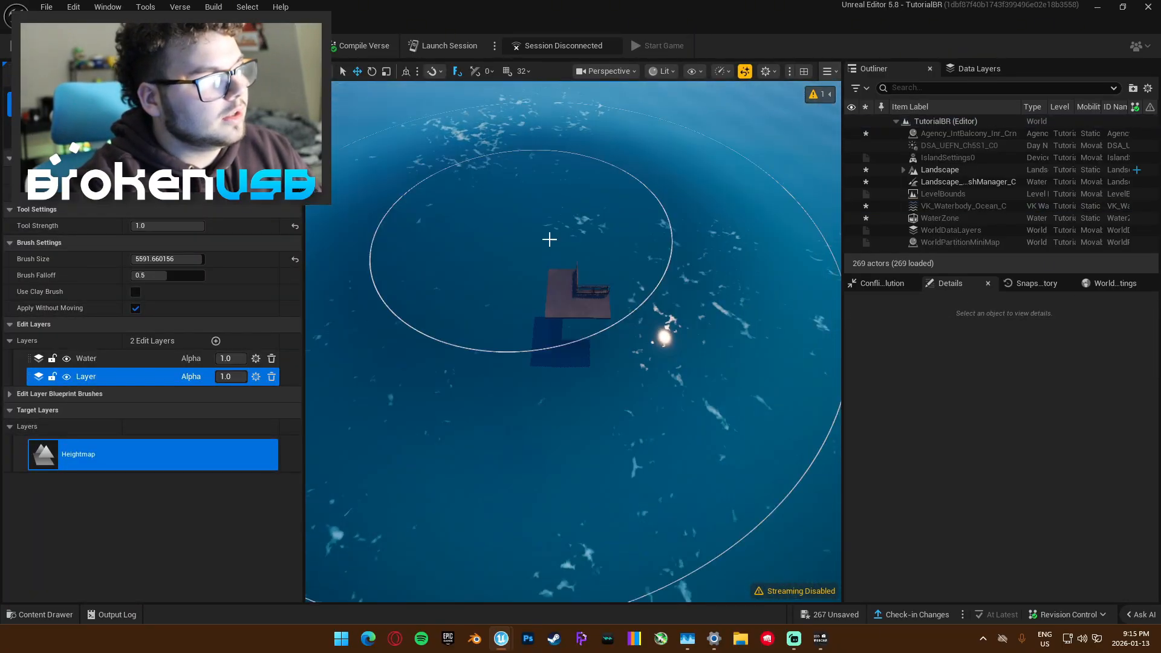
key("shift+1")
left_click(385, 286)
right_click_drag(726, 347, 609, 347)
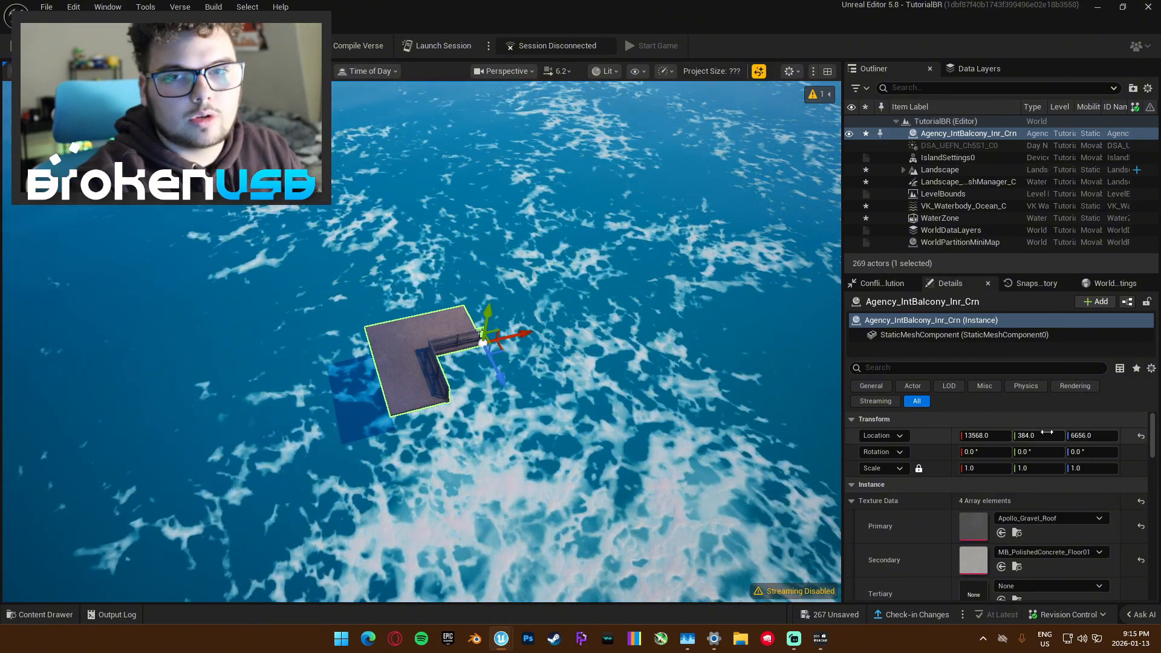
left_click(1034, 436)
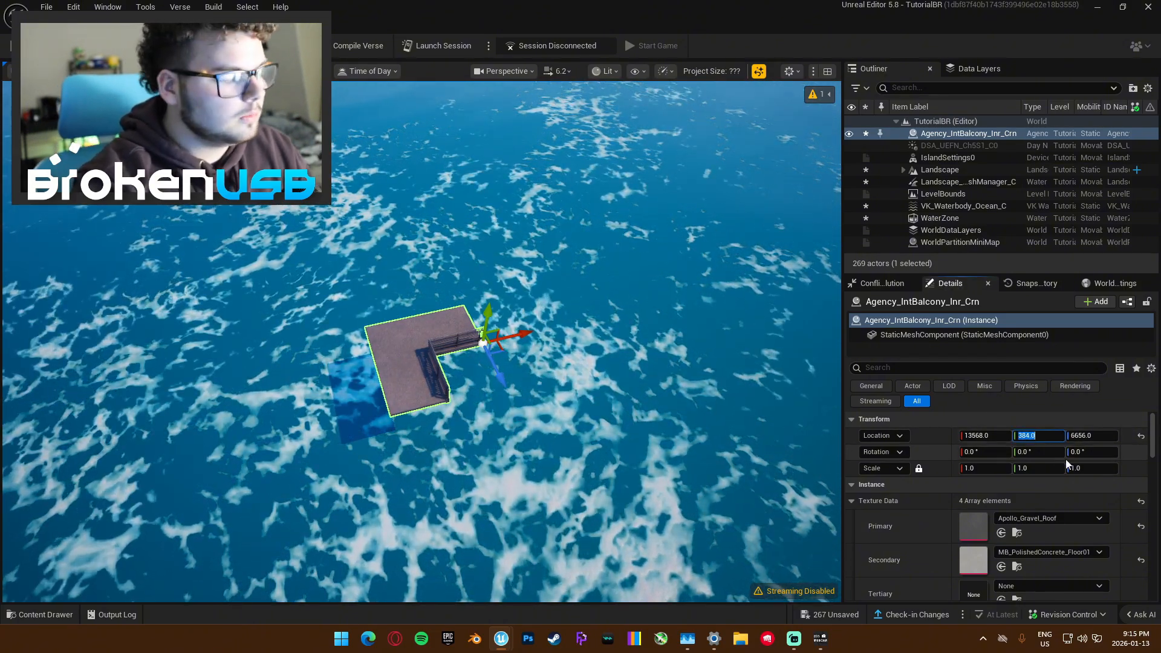
right_click_drag(665, 347, 562, 316)
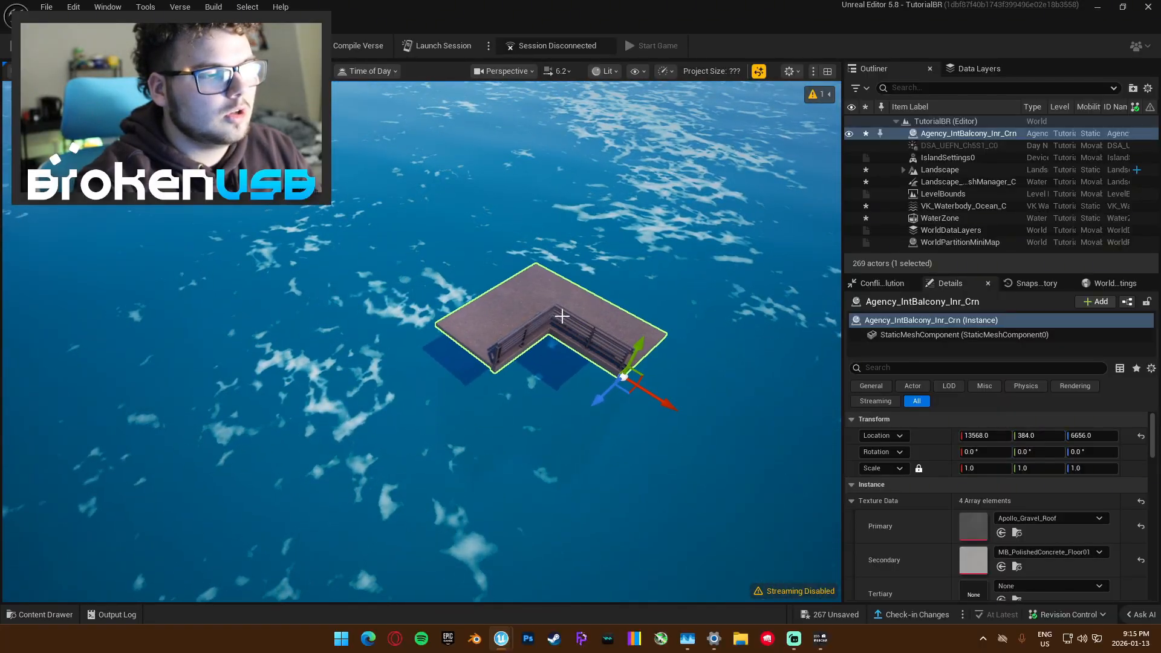
key("shift+2")
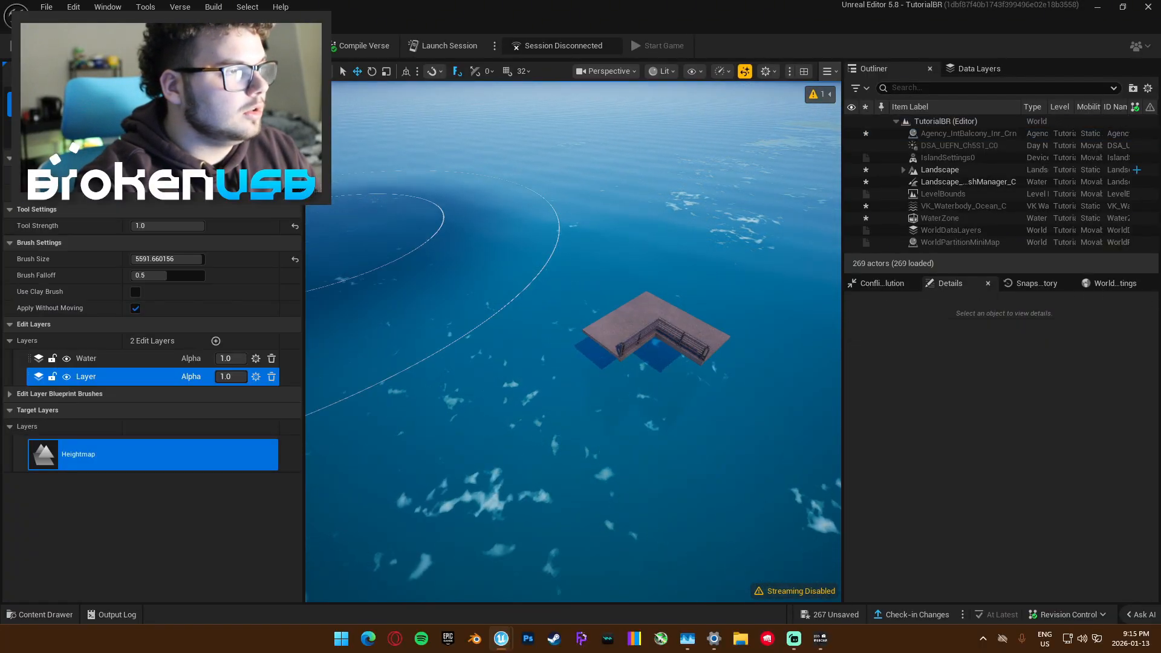
- Set the Flatten tool's target height to 384 in Raise mode and flatten a round area of landscape around the balcony piece
left_click(126, 104)
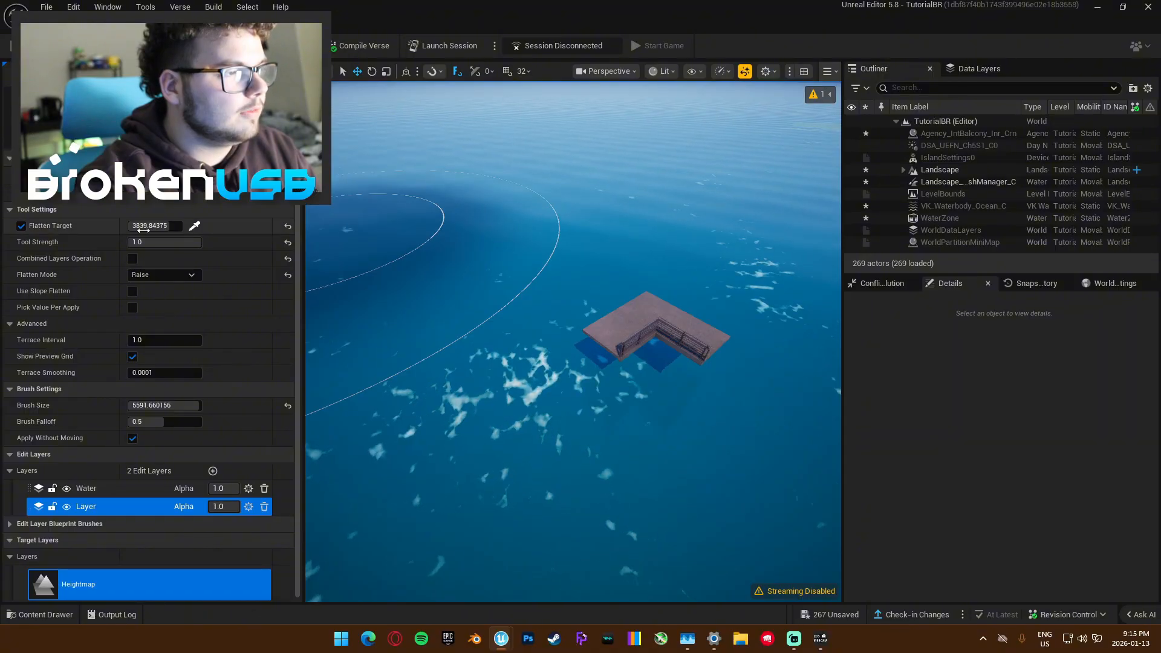
type("384.0")
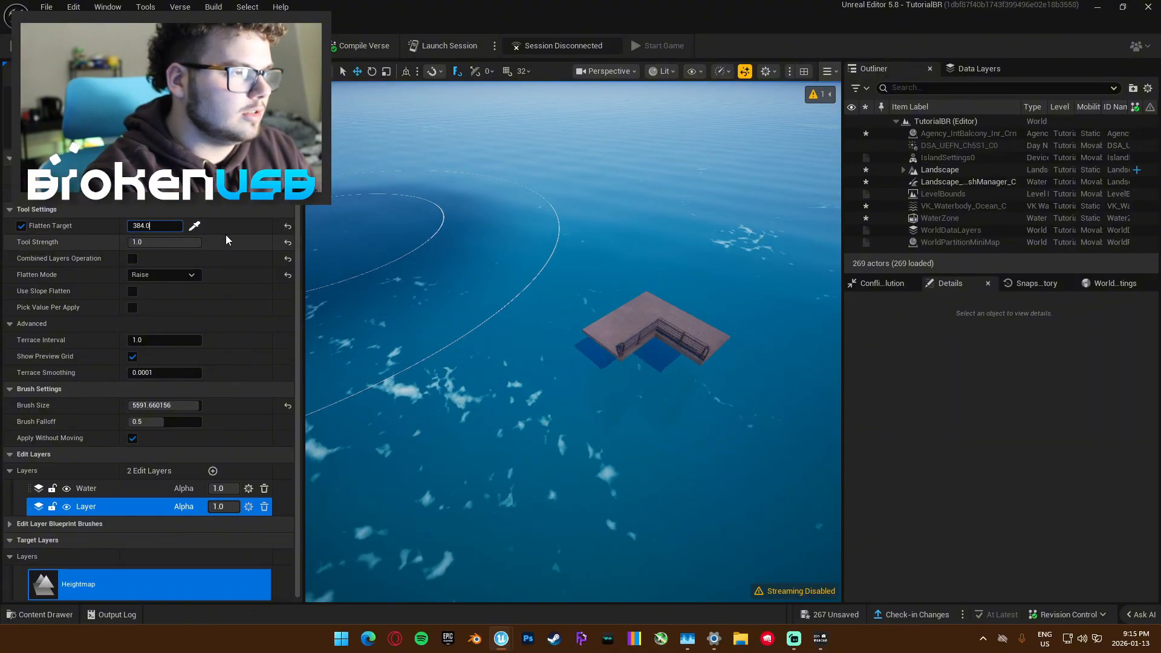
mouse_move(620, 312)
right_mouse_down()
mouse_move(669, 374)
mouse_move(683, 345)
mouse_move(689, 236)
right_mouse_up()
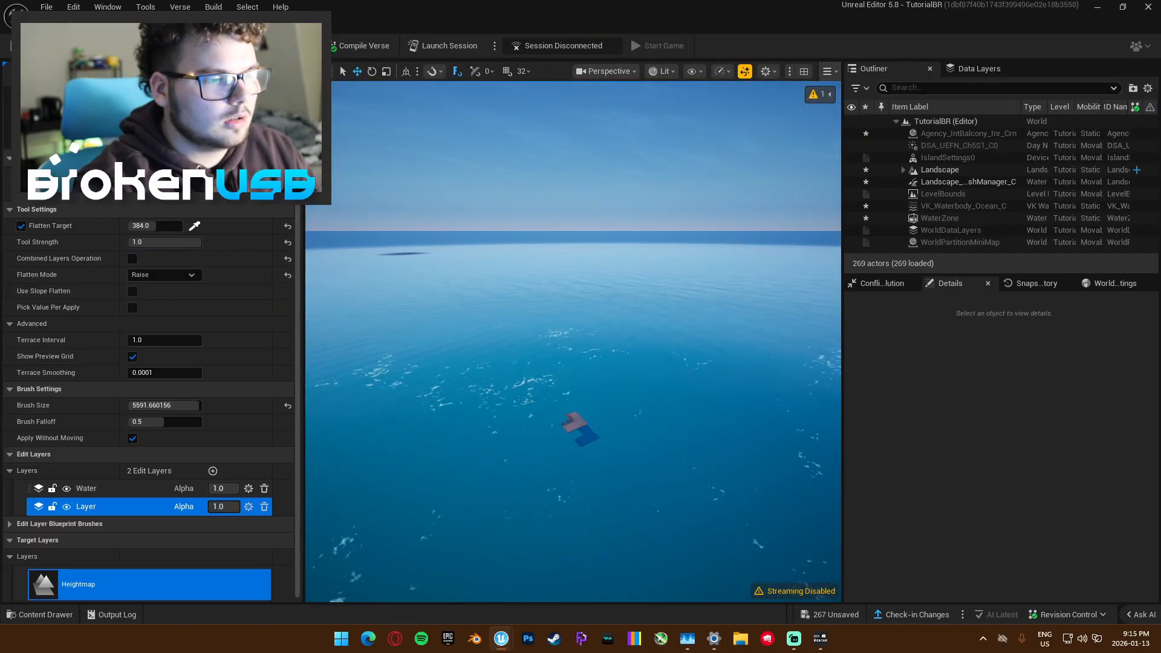
right_click_drag(689, 236, 689, 212)
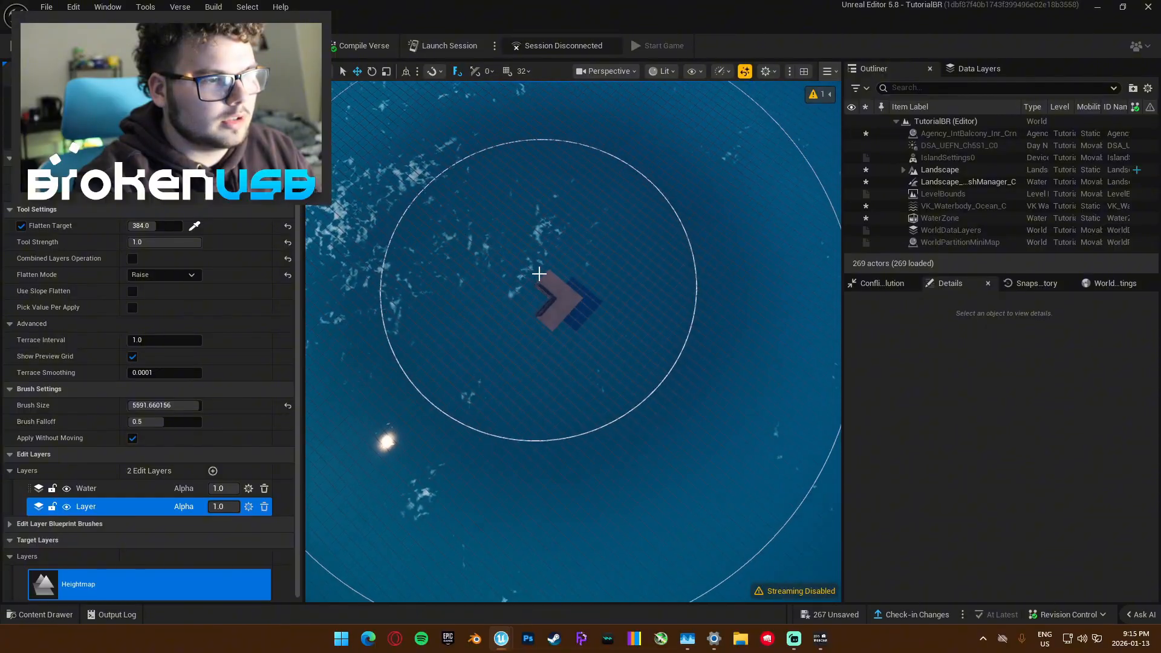
- Select the ocean water body and turn off its Affects Landscape option
key("shift+1")
left_click(598, 306)
scroll(886, 484, "down", 10)
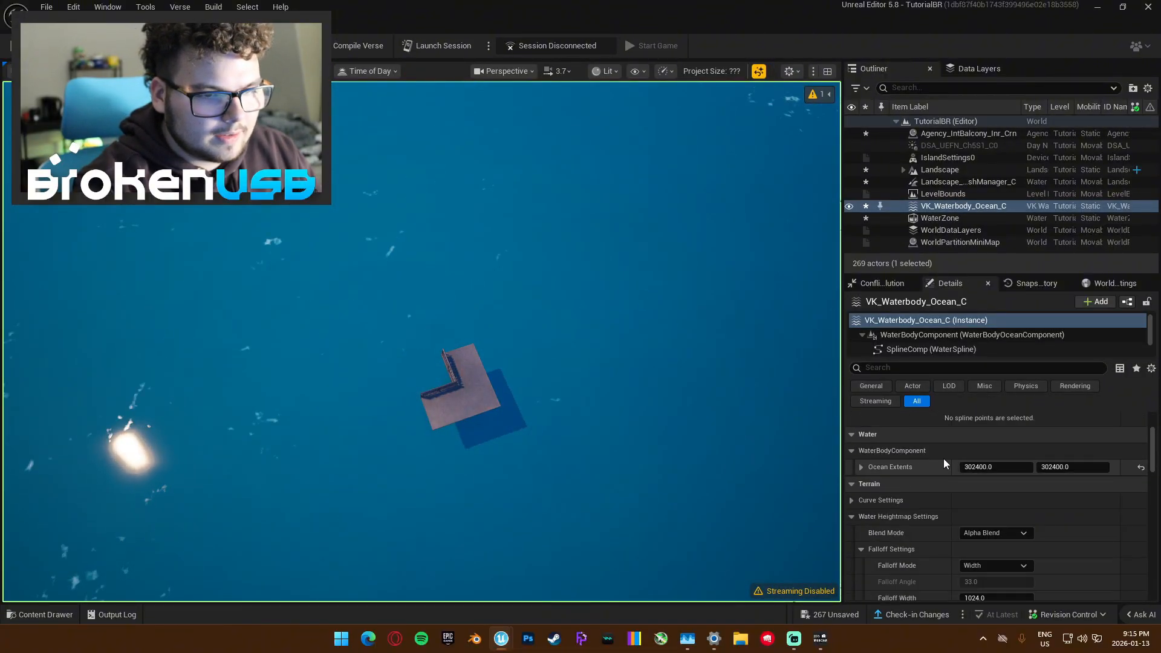
scroll(874, 472, "down", 8)
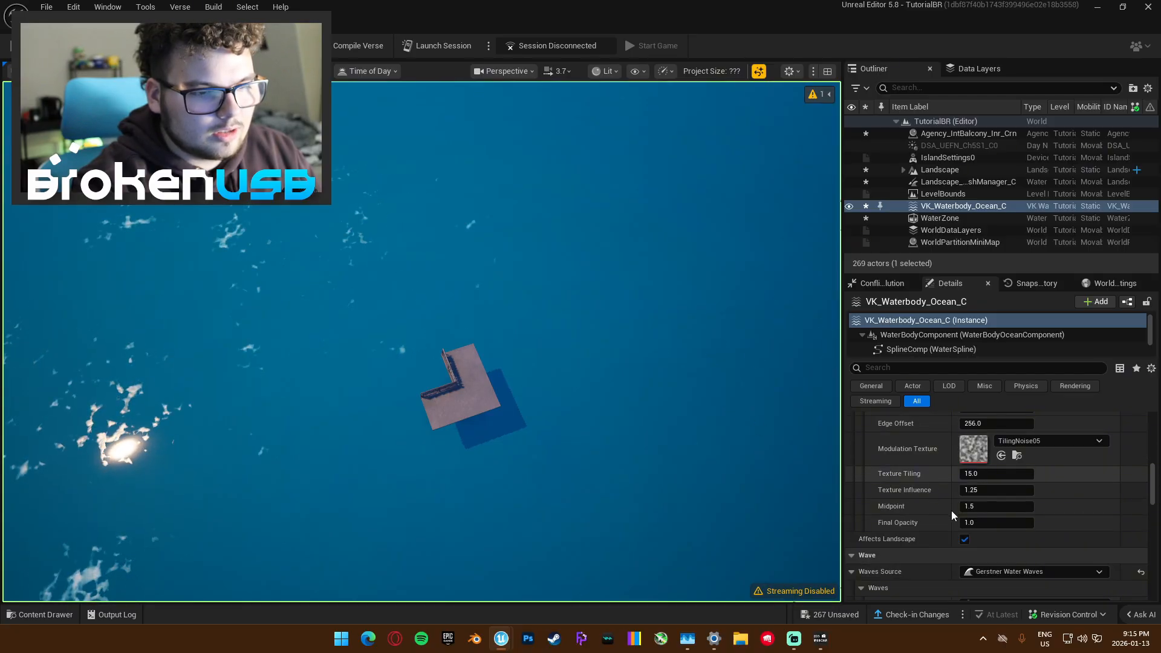
scroll(951, 510, "down", 1)
right_click_drag(593, 397, 593, 230)
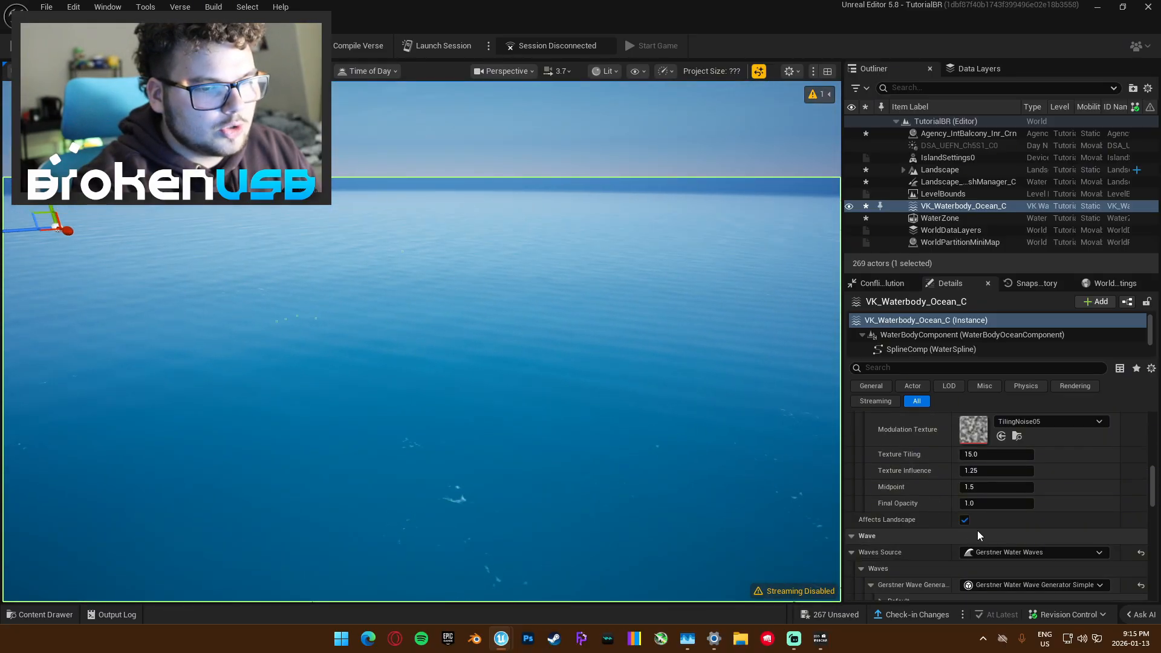
left_click(965, 520)
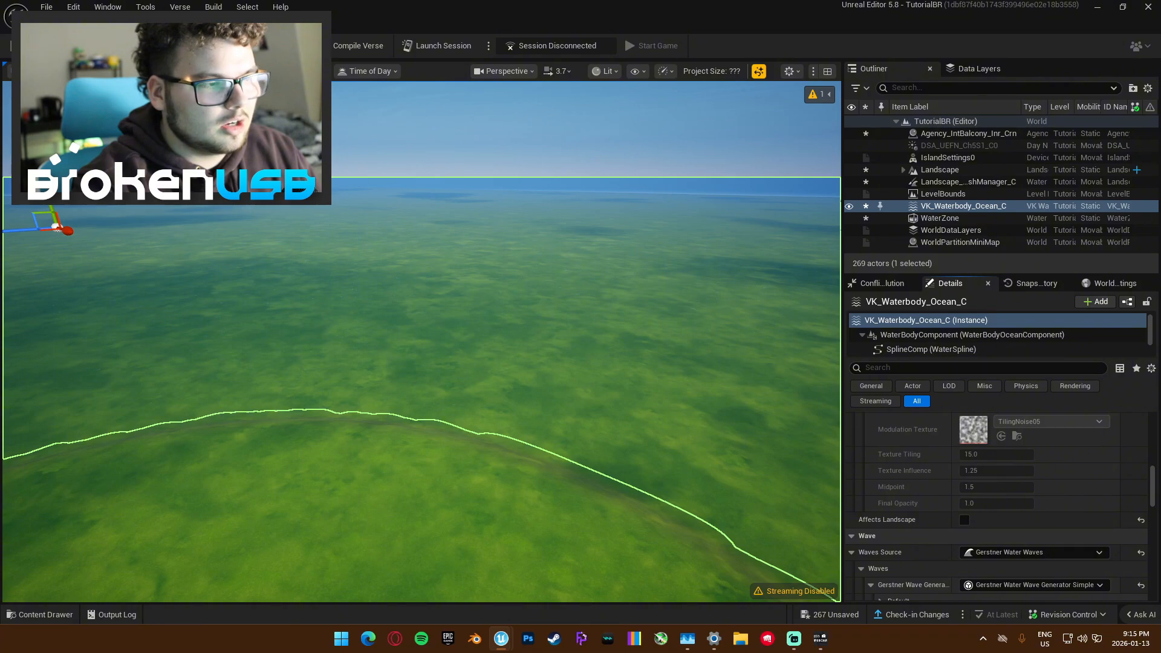
right_click_drag(630, 347, 553, 345)
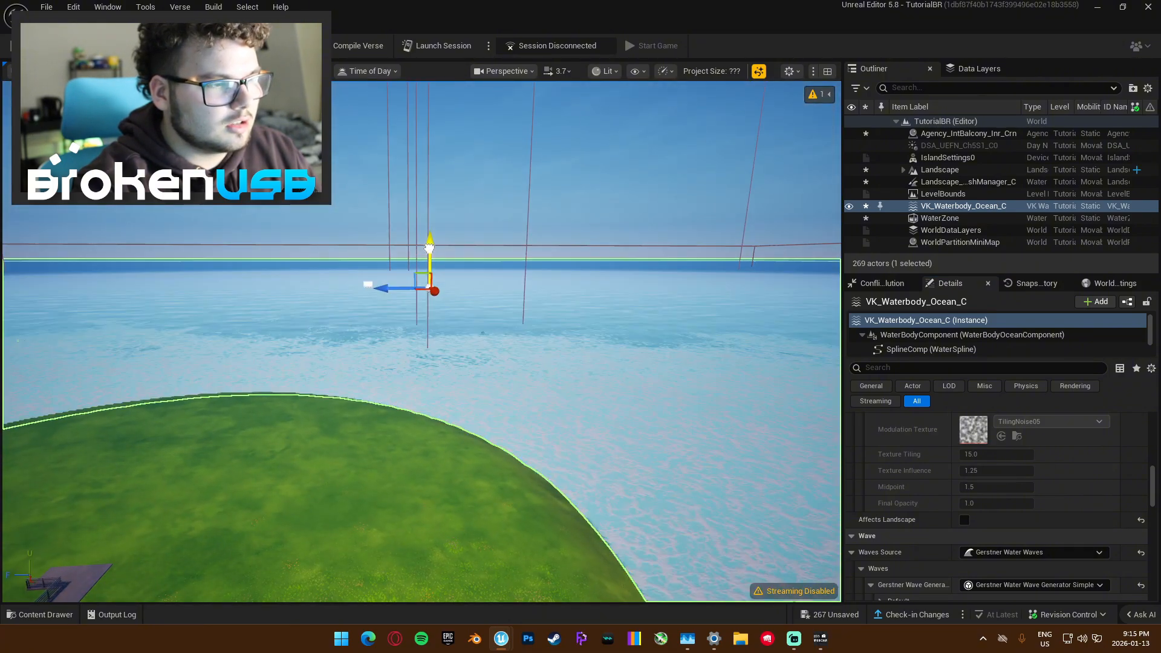
- Hide the editor overlays and examine the round grass island from above
key("g")
key("s")
right_click_drag(565, 332, 544, 85)
key("w")
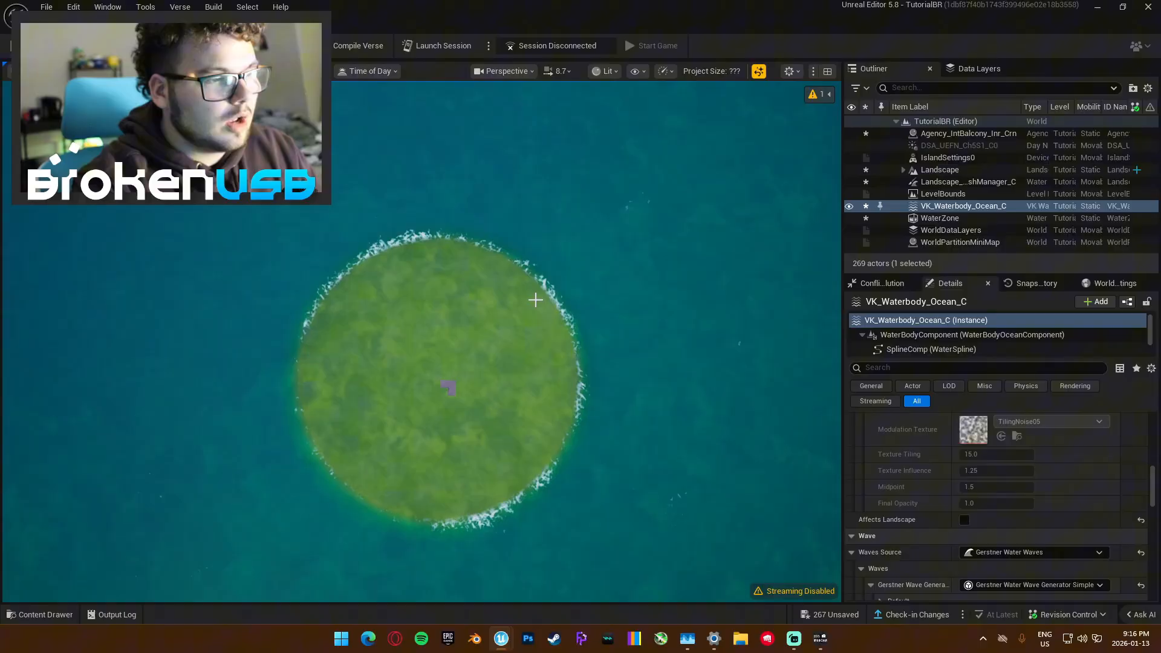
right_click_drag(535, 300, 535, 91)
key("w")
scroll(536, 300, "down", 3)
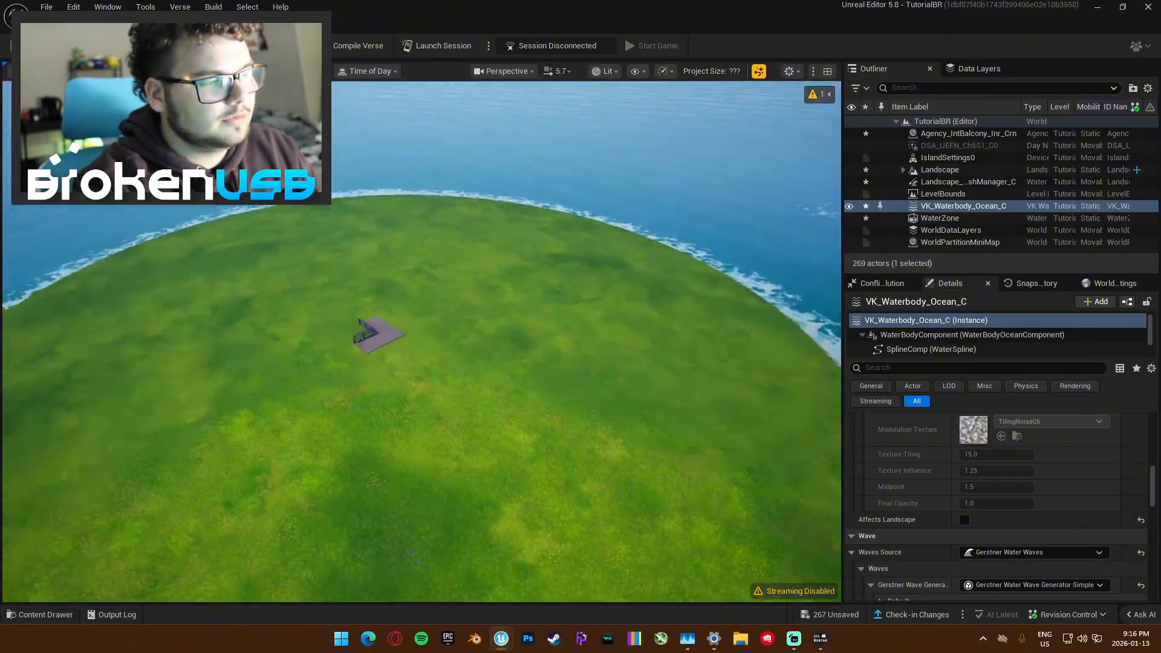
- Delete the balcony floor piece from the middle of the grass island
key("a")
right_click_drag(536, 300, 525, 236)
key("e")
right_click_drag(536, 299, 303, 321)
key("w")
key("d")
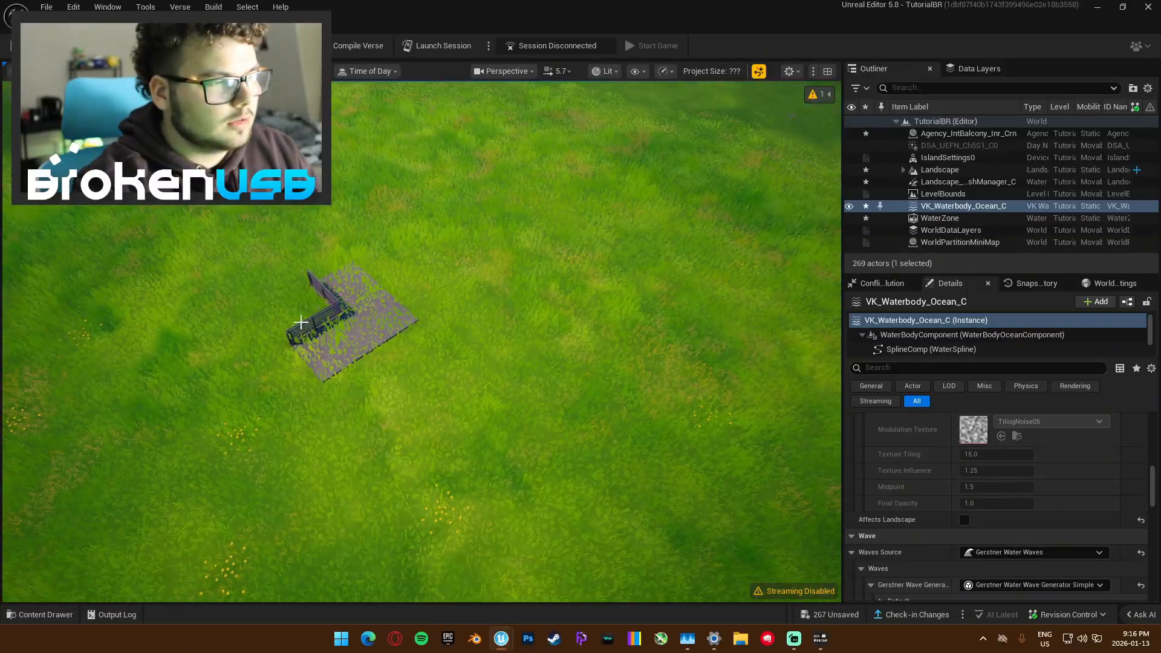
left_click(364, 317)
key("Delete")
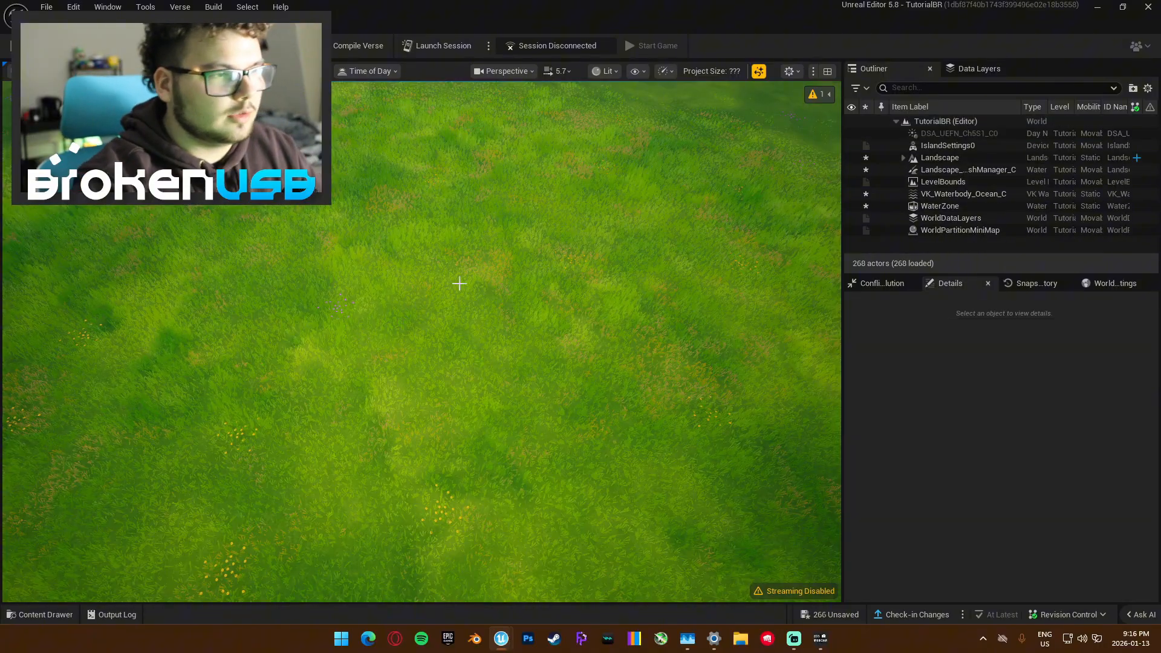
- Frame the whole island and switch to the Paint tools of Landscape mode
right_click_drag(459, 284, 466, 245)
key("s")
key("e")
key("s")
key("w")
key("e")
right_click_drag(640, 303, 640, 328)
key("shift+2")
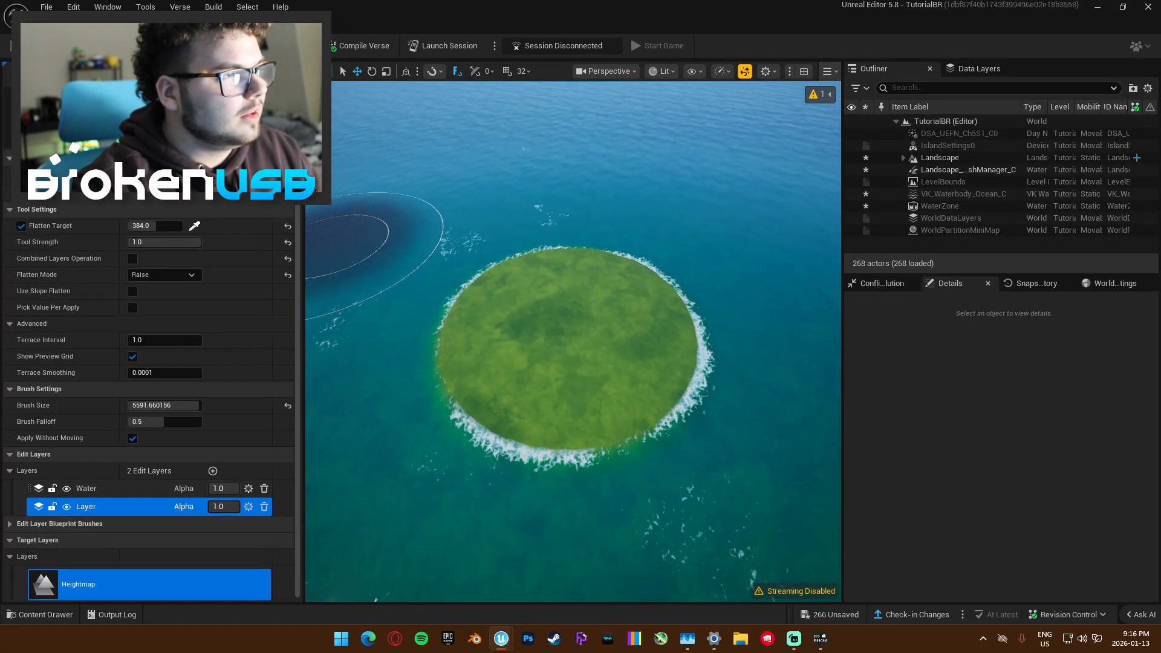
key("shift+3")
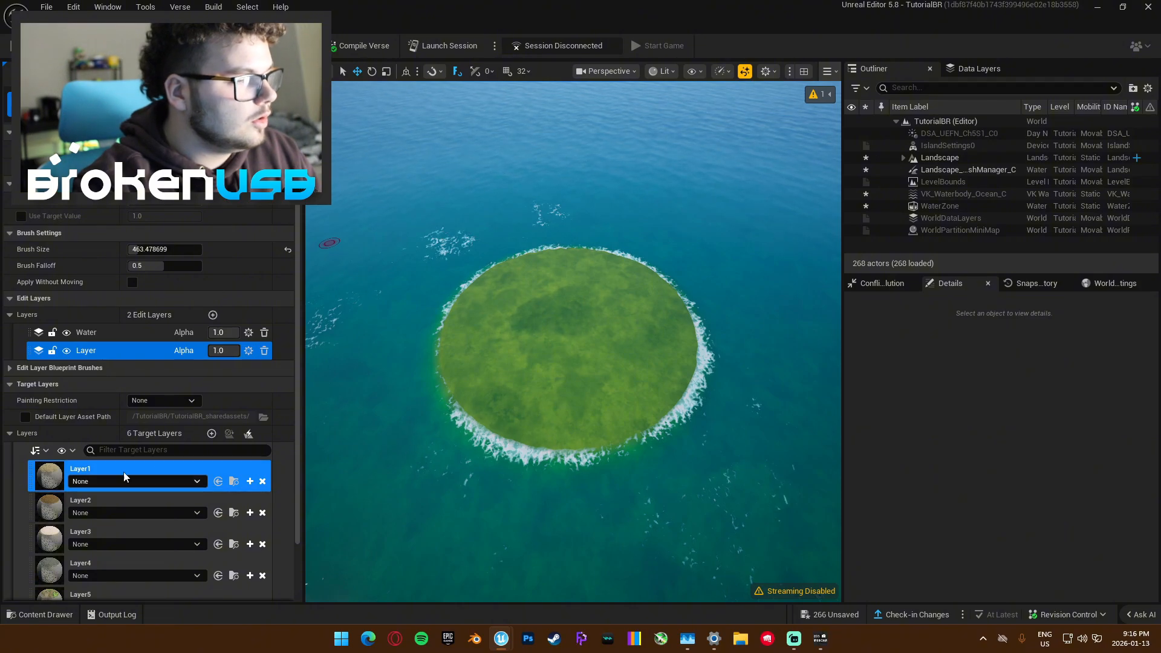
- Auto-fill the layer info assets for the unassigned target layers only, creating new assets in the default folder
scroll(170, 476, "down", 1)
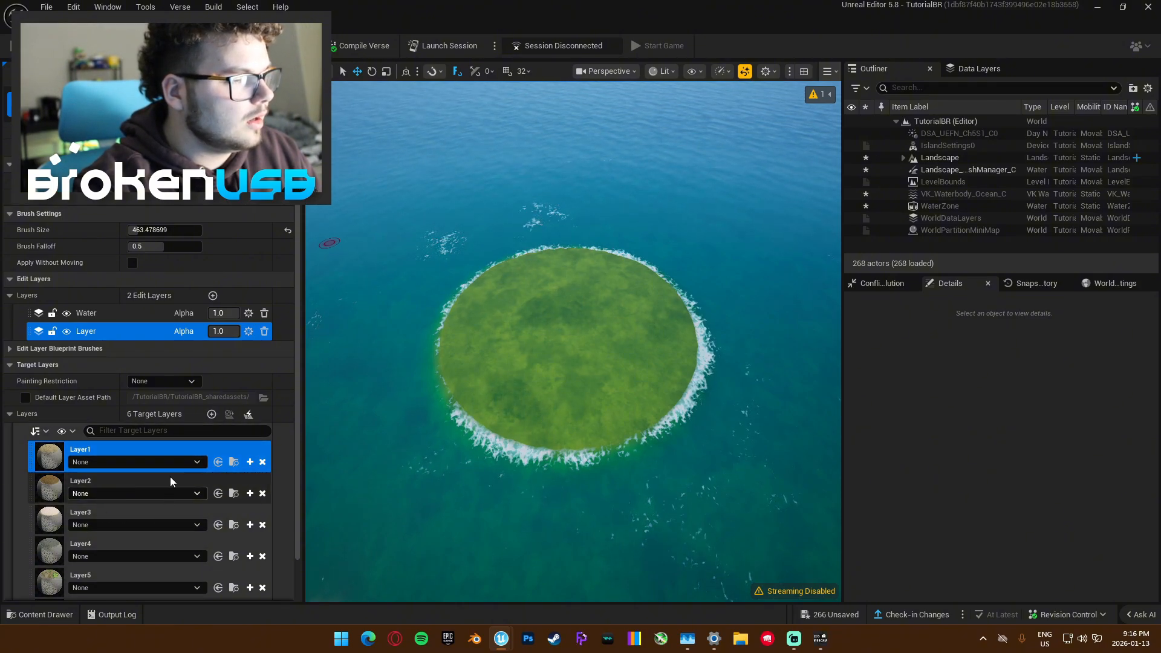
scroll(125, 467, "down", 2)
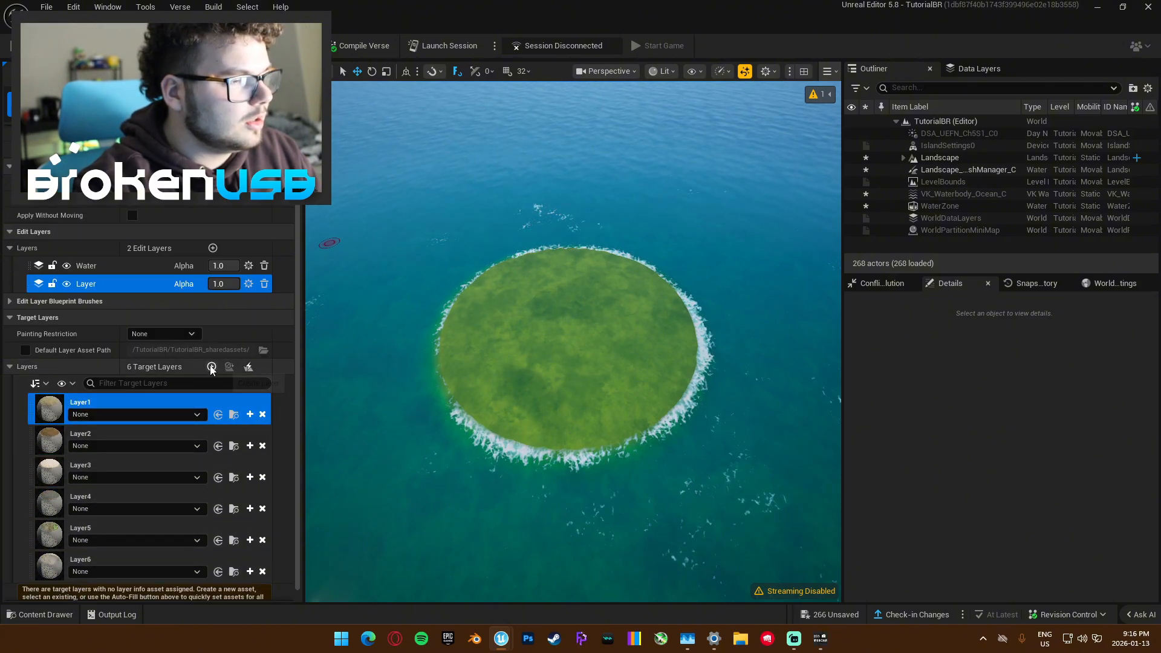
left_click(247, 367)
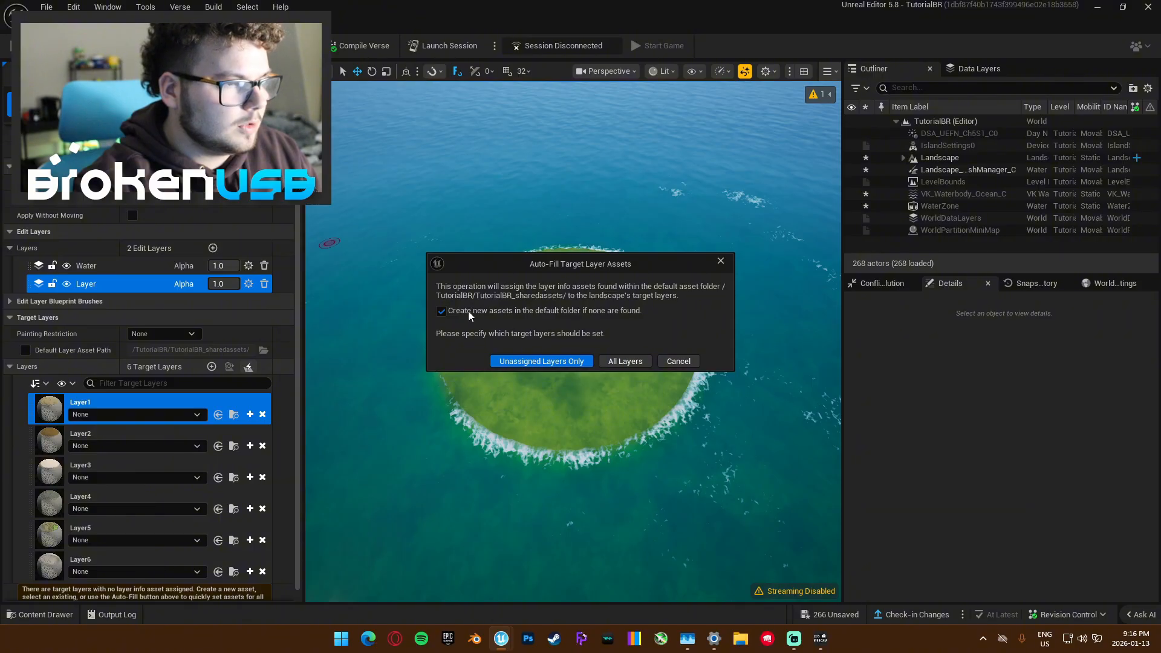
left_click(539, 363)
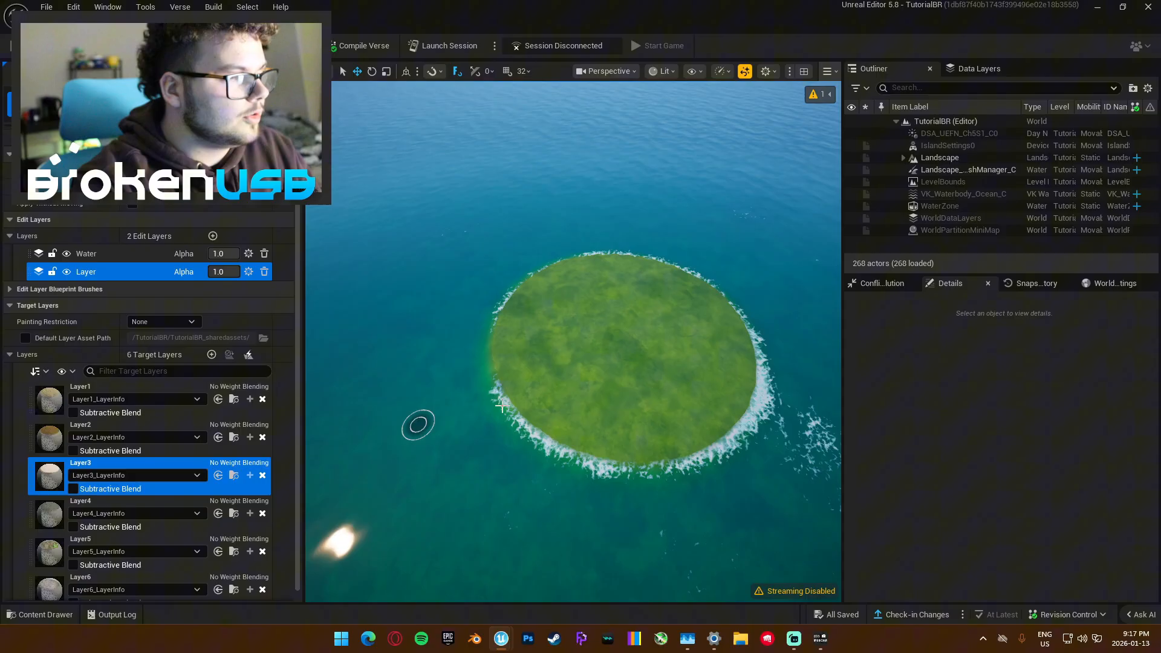
- Enlarge the paint brush and paint Layer3 over the seabed beside the island and onto its shore
right_click_drag(417, 425, 502, 375)
right_click_drag(486, 277, 435, 275)
key("bracketright")
key("bracketright")
key("bracketright")
key("bracketright")
key("bracketright")
key("bracketright")
key("bracketright")
key("bracketright")
key("bracketright")
key("bracketright")
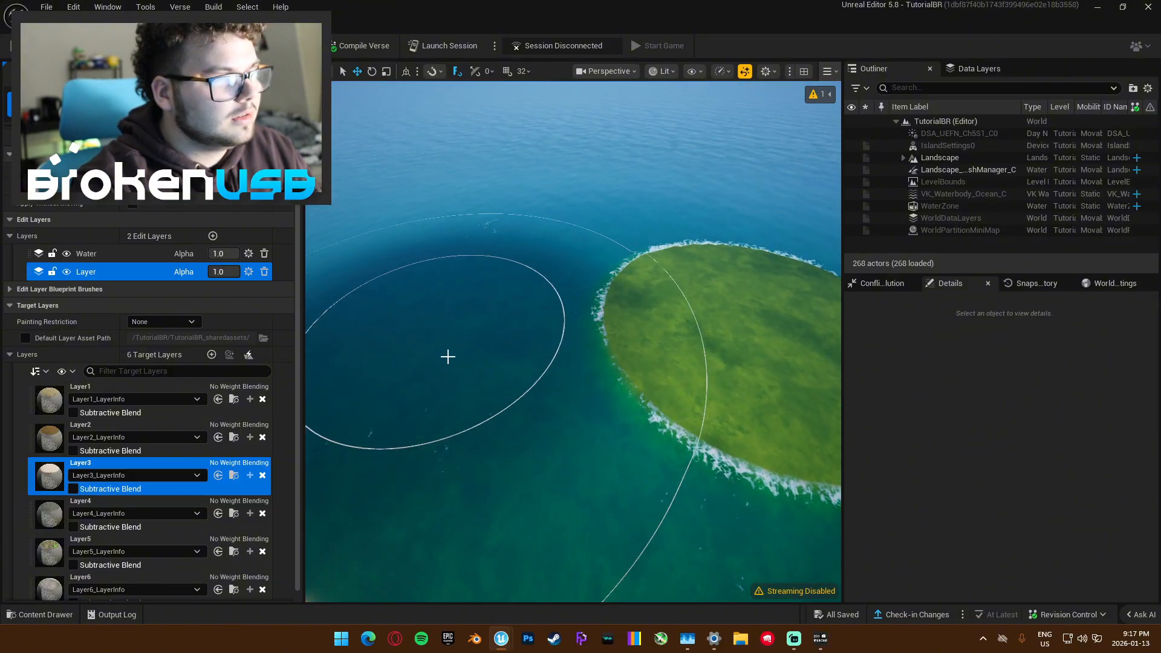
left_click(360, 333)
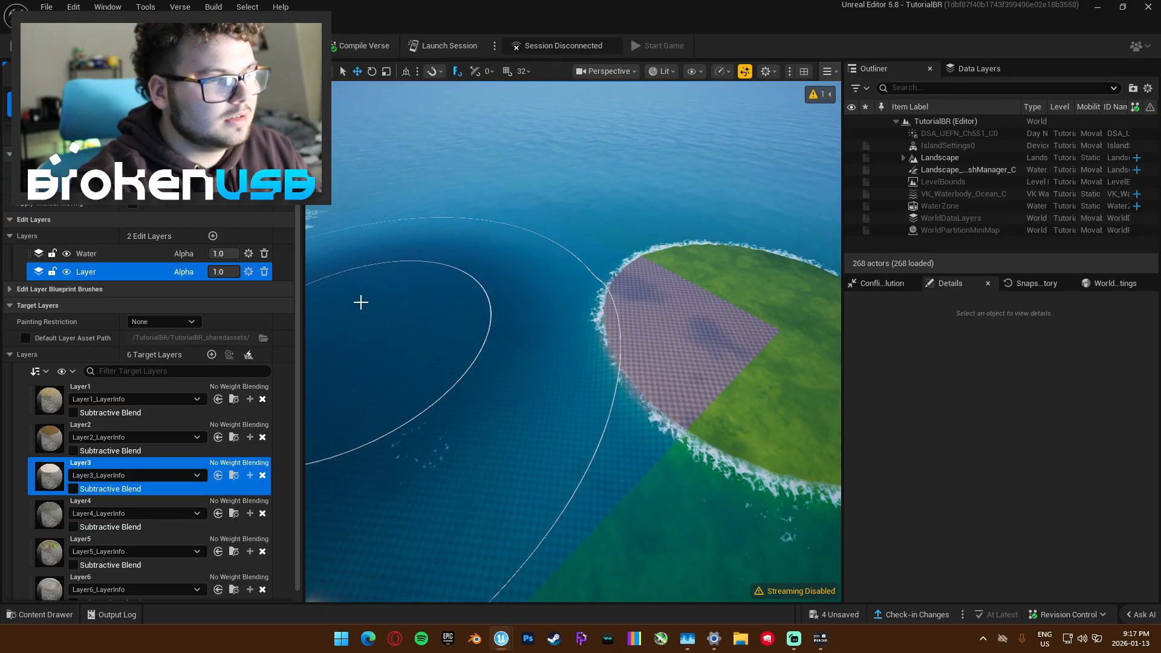
mouse_move(461, 232)
left_mouse_down()
mouse_move(463, 272)
mouse_move(368, 403)
mouse_move(318, 400)
mouse_move(344, 419)
left_mouse_up()
- Switch to a component brush of size 8 and paint Layer3 over large square areas of the seabed
key("w")
mouse_move(343, 419)
right_mouse_down()
mouse_move(369, 387)
mouse_move(387, 293)
mouse_move(381, 326)
mouse_move(353, 357)
right_mouse_up()
key("s")
scroll(148, 209, "up", 4)
left_click(181, 149)
mouse_move(592, 423)
right_mouse_down()
mouse_move(592, 322)
mouse_move(617, 305)
right_mouse_up()
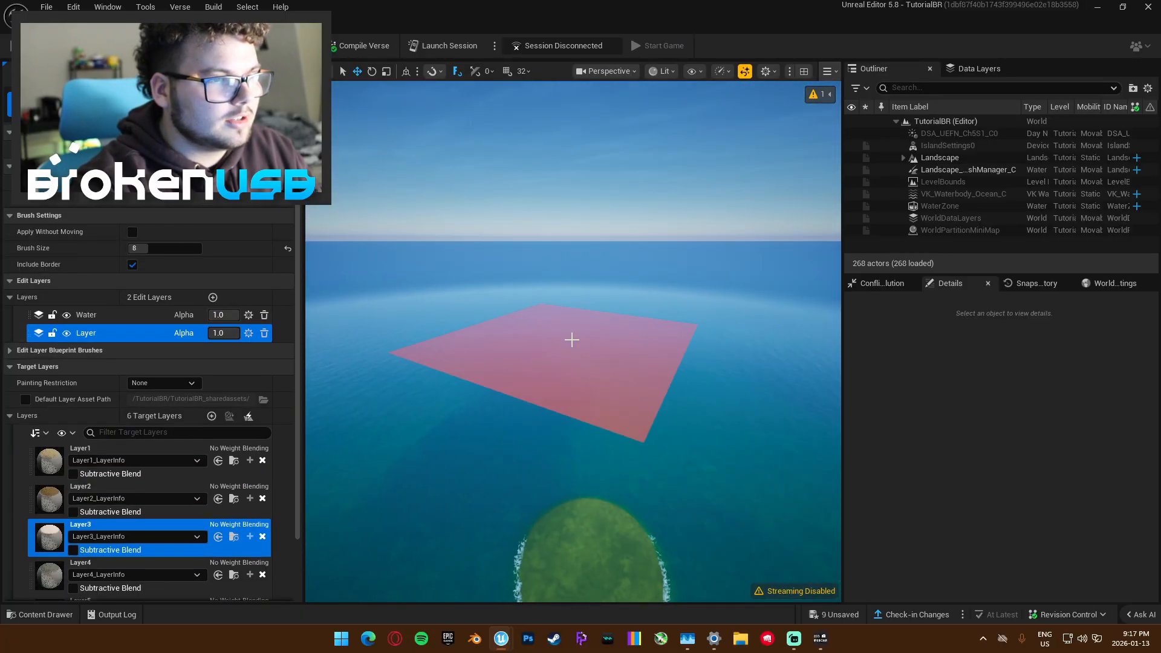
right_click_drag(575, 363, 659, 390)
key("w")
key("s")
key("w")
right_click_drag(502, 319, 570, 240)
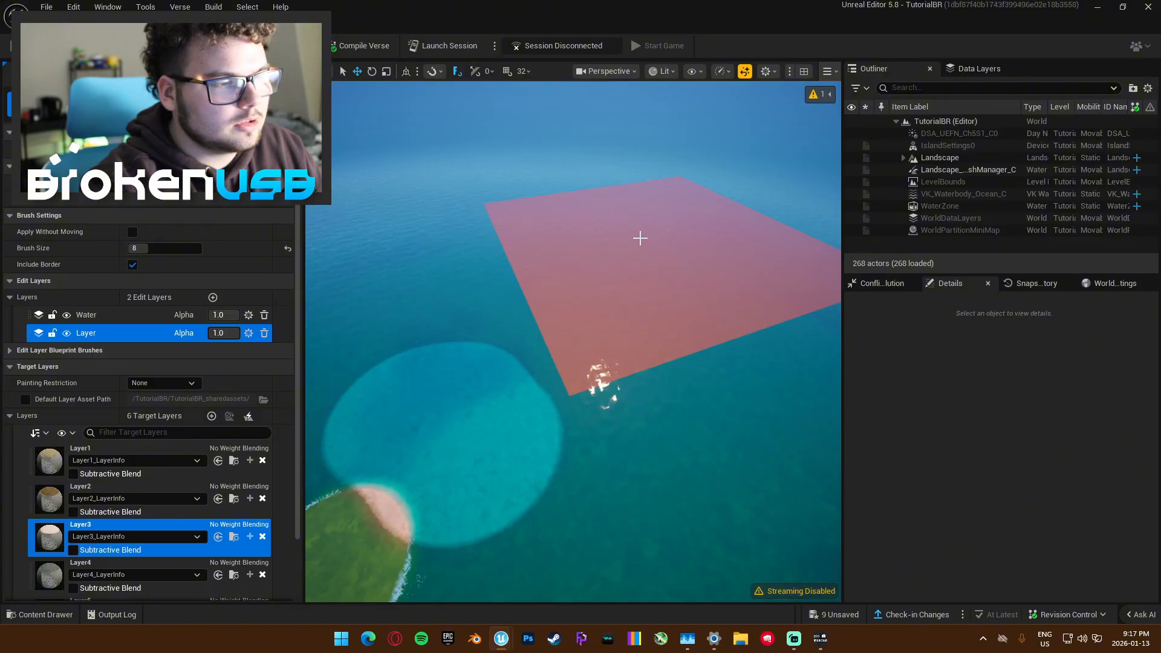
left_click(501, 343)
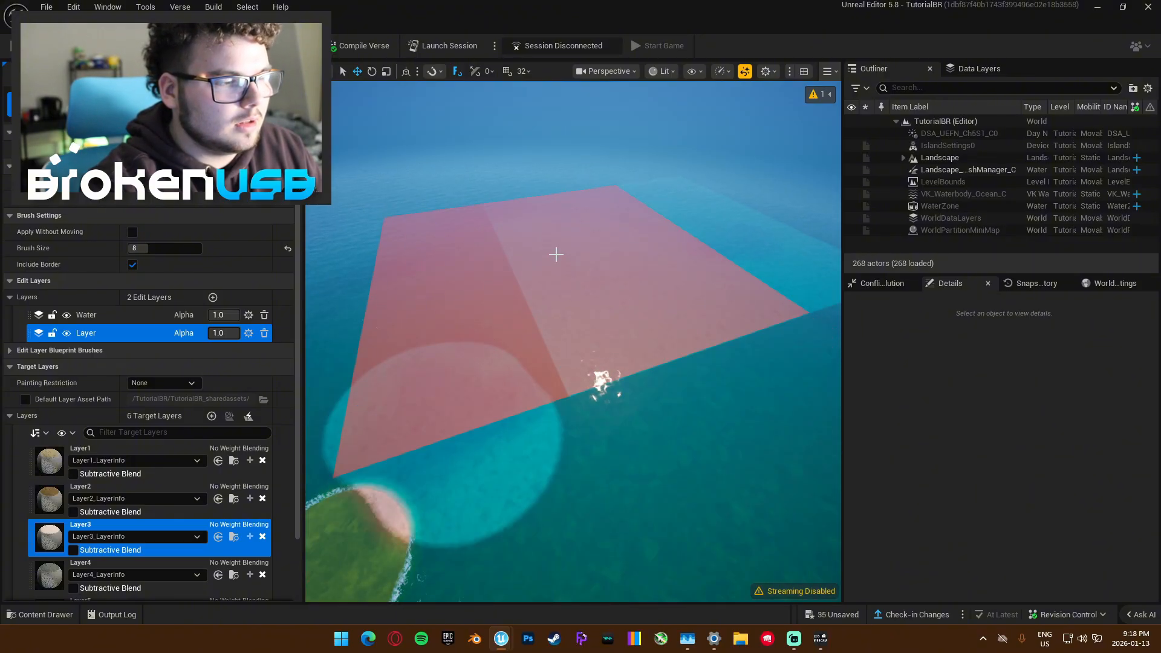
- Return to Selection mode and examine the painted seabed around the island from a distance
right_click_drag(456, 230, 554, 291)
key("shift+1")
scroll(568, 384, "up", 8)
key("s")
mouse_move(568, 383)
right_mouse_down()
mouse_move(532, 383)
mouse_move(592, 383)
mouse_move(580, 390)
mouse_move(571, 345)
mouse_move(553, 386)
mouse_move(532, 344)
mouse_move(532, 302)
mouse_move(544, 357)
mouse_move(514, 352)
mouse_move(544, 320)
mouse_move(538, 256)
right_mouse_up()
key("w")
key("w")
key("w")
scroll(514, 353, "down", 2)
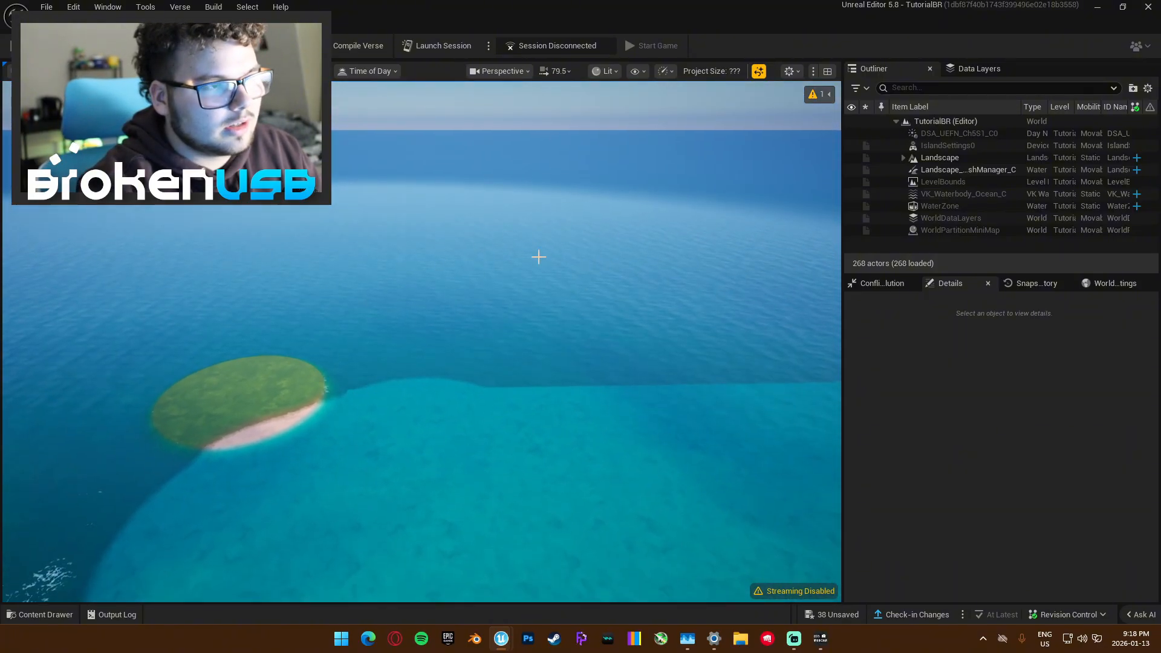
key("w")
- Examine the painted shore and shallow water of the island up close and look into the Building galleries
right_click_drag(266, 221, 143, 247)
scroll(266, 221, "down", 6)
key("s")
key("w")
key("a")
scroll(386, 309, "down", 3)
right_click_drag(307, 370, 495, 313)
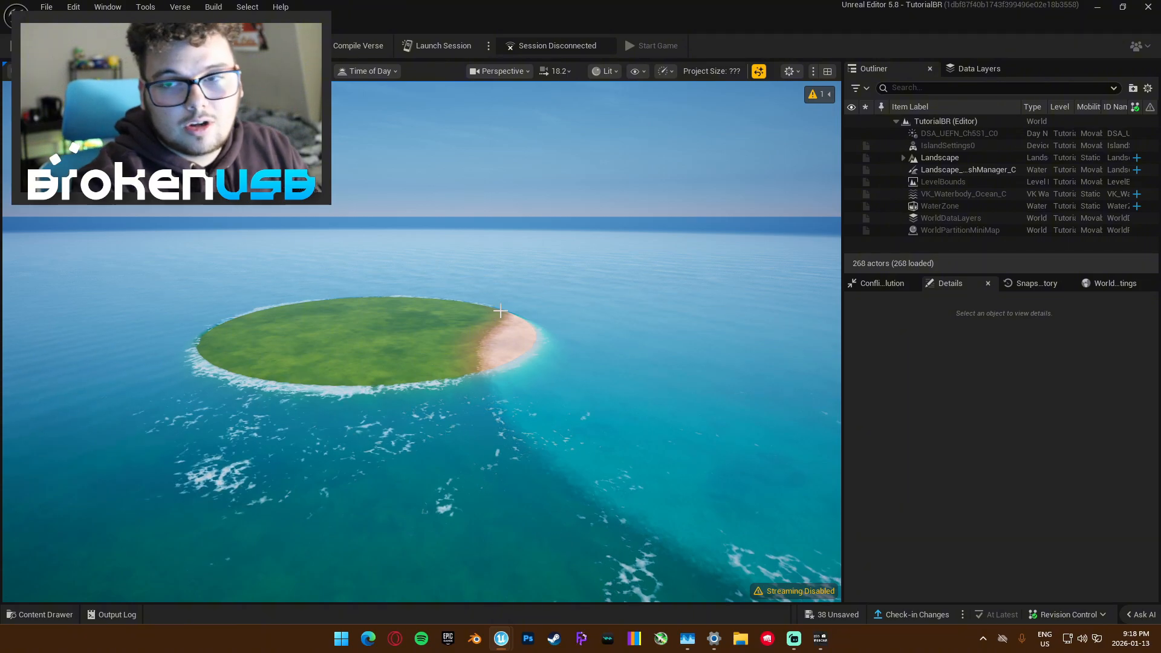
key("w")
right_click_drag(421, 352, 453, 320)
scroll(421, 352, "down", 3)
key("a")
key("w")
scroll(446, 306, "down", 3)
key("s")
key("ctrl+space")
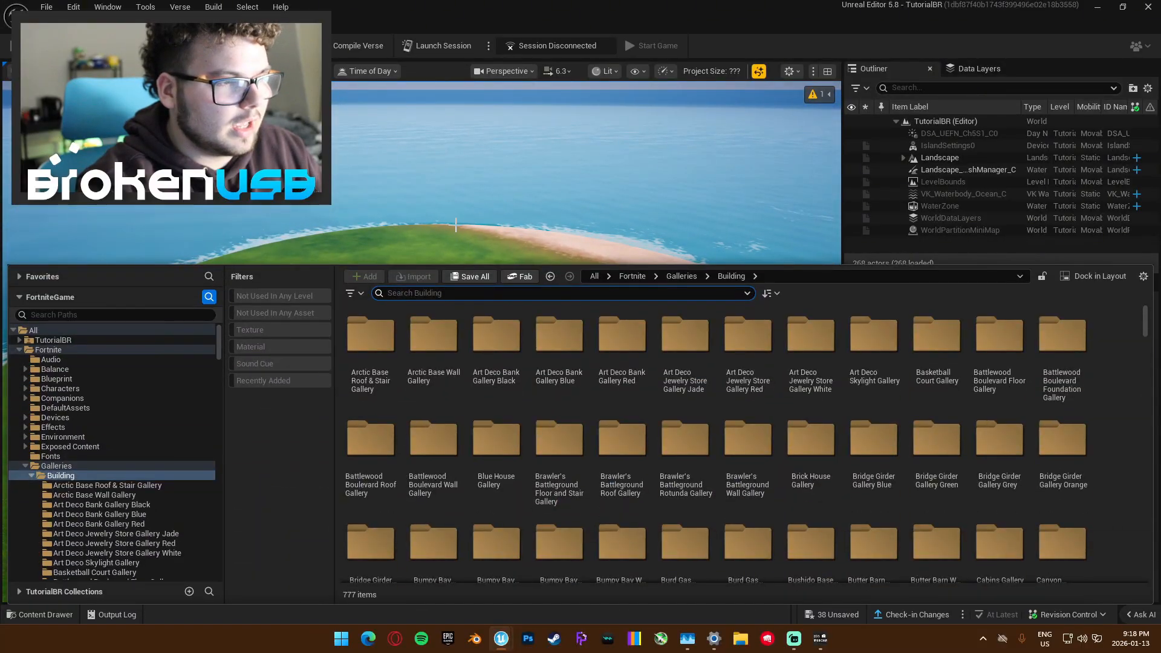
right_click_drag(456, 225, 413, 260)
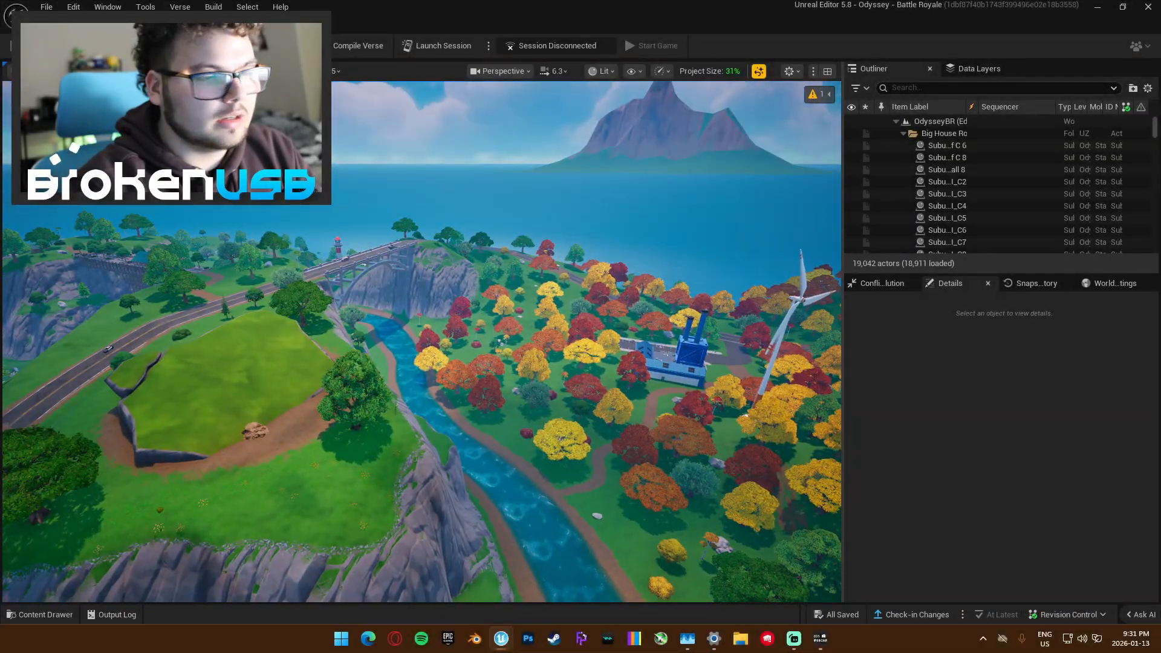
- Fly over the finished Odyssey - Battle Royale map and examine its autumn, snow and farm areas
scroll(422, 341, "up", 3)
key("w")
right_click_drag(422, 341, 269, 267)
key("w")
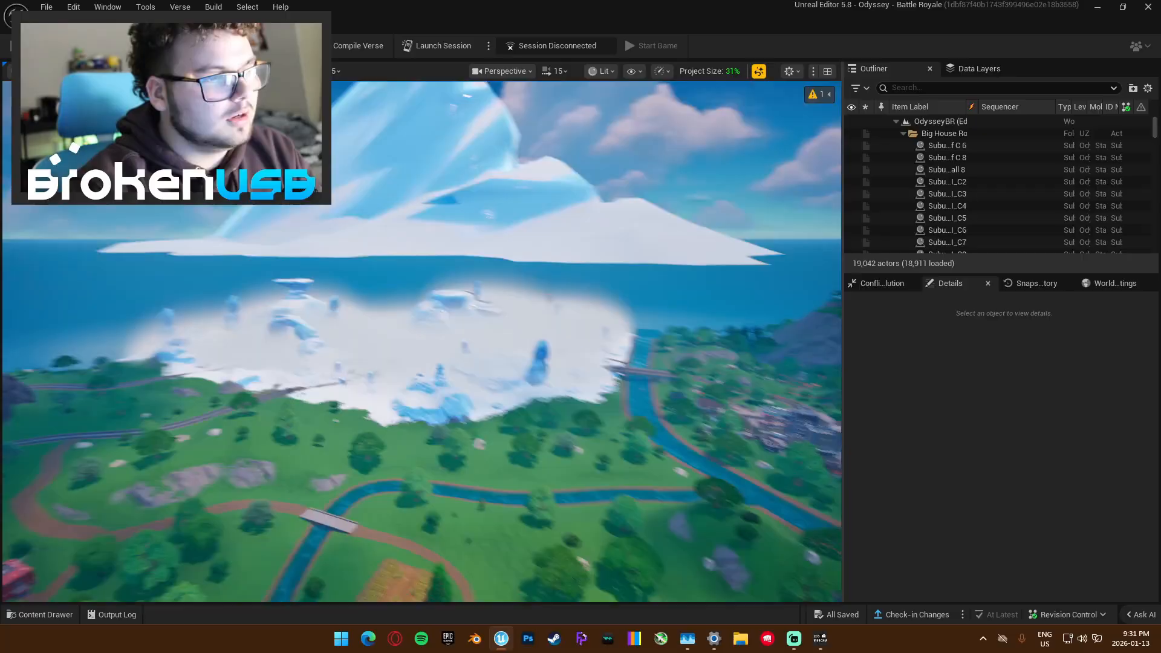
right_click_drag(421, 341, 212, 387)
key("w")
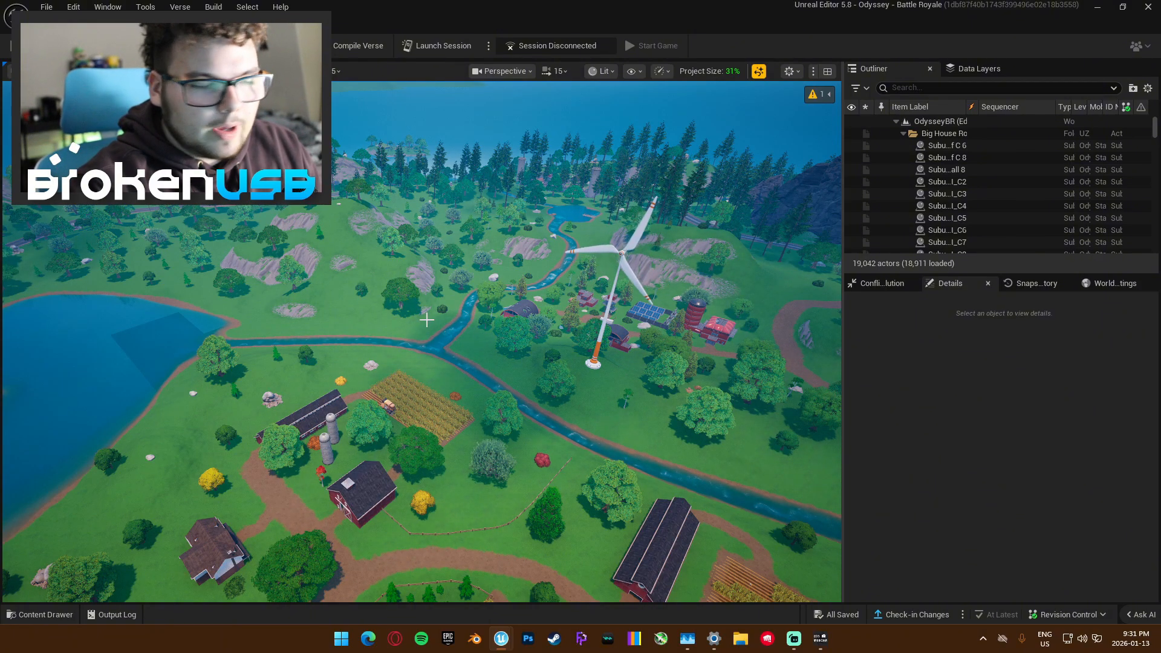
- Examine the group of game devices floating above the Odyssey map
right_click_drag(426, 320, 581, 303)
key("s")
scroll(426, 320, "down", 8)
key("d")
scroll(427, 320, "down", 2)
key("a")
key("a")
key("w")
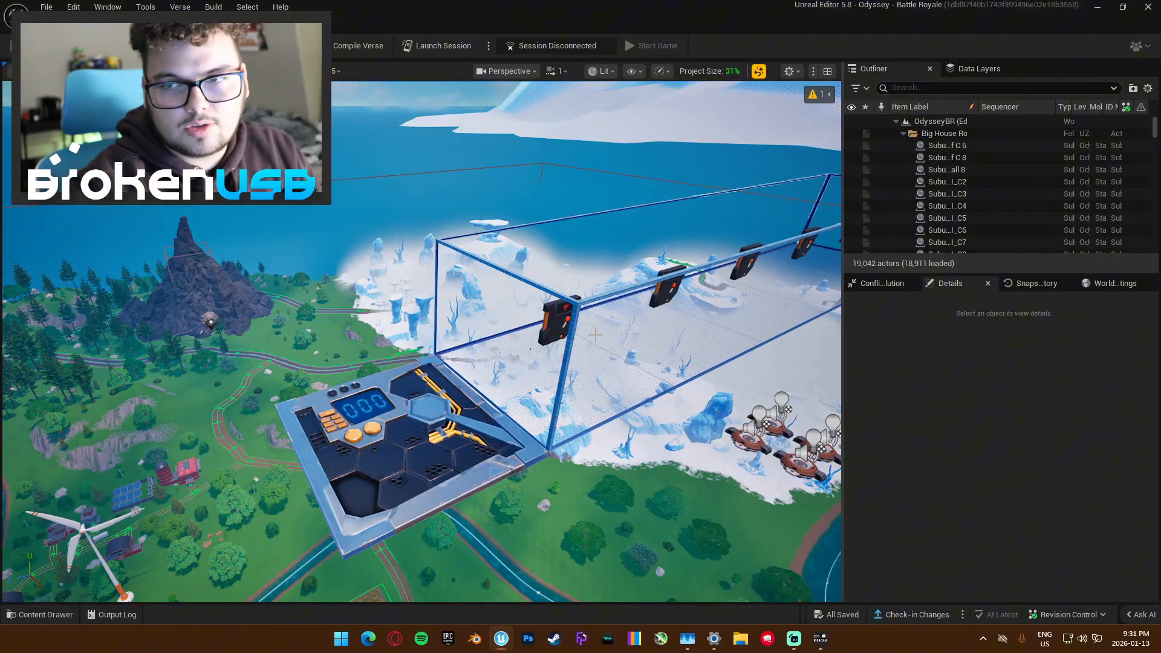
- Select the Tracker device among the floating devices and review its user options and advanced settings
right_click_drag(286, 347, 411, 393)
key("a")
key("d")
key("d")
key("a")
key("w")
key("a")
key("s")
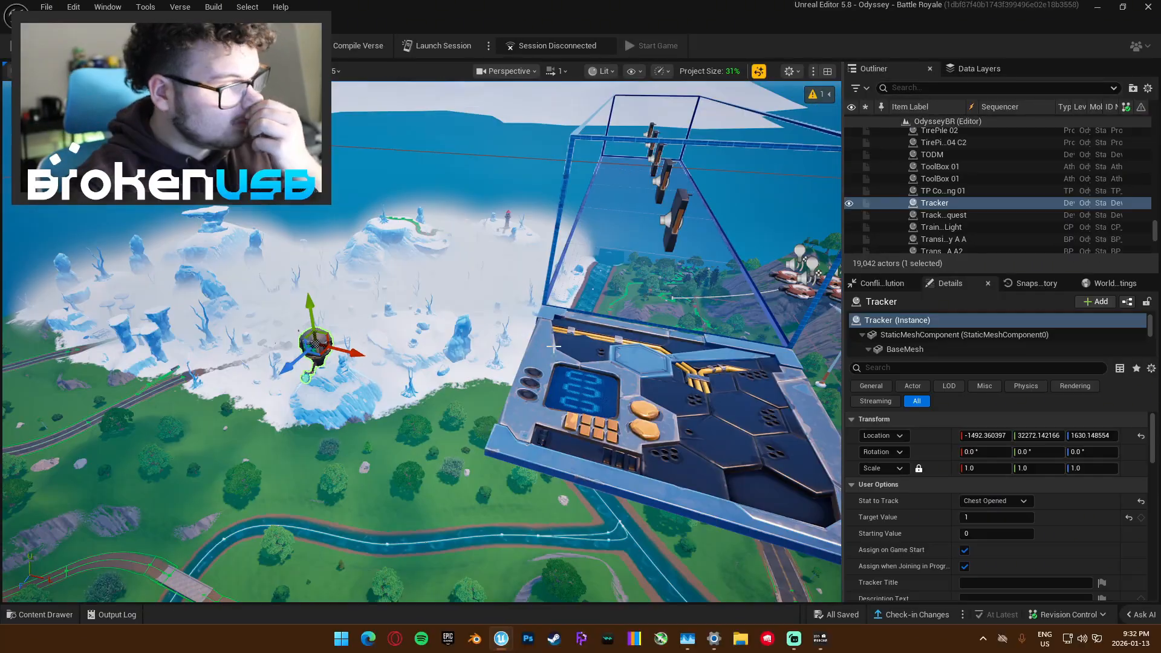
scroll(960, 478, "down", 5)
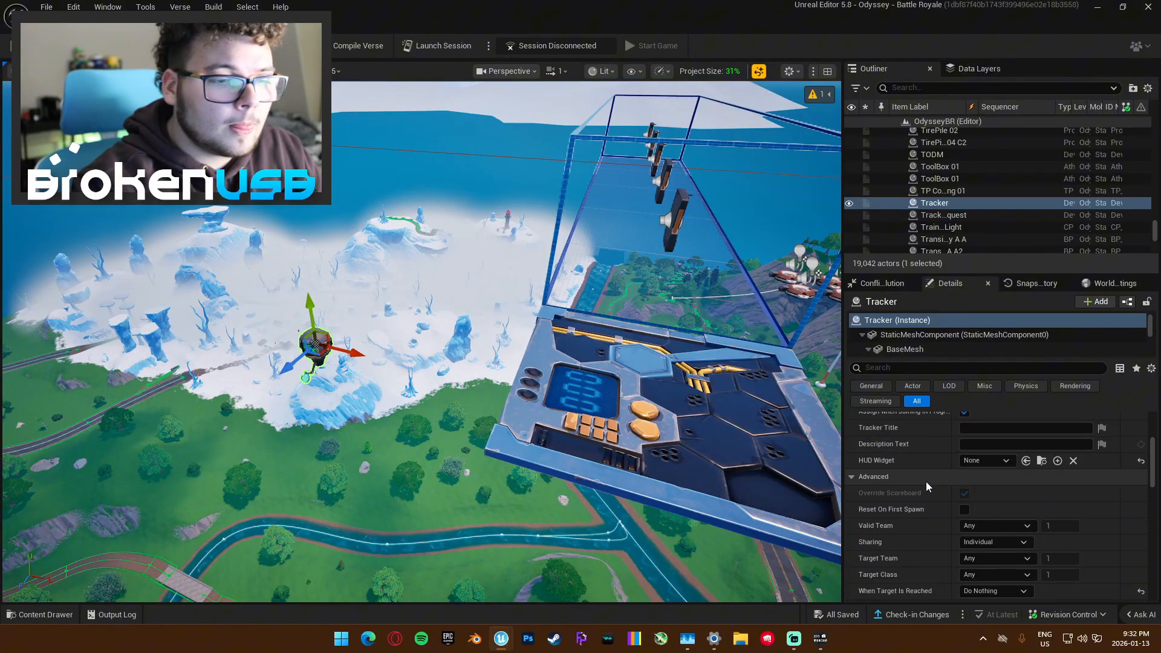
scroll(911, 463, "down", 6)
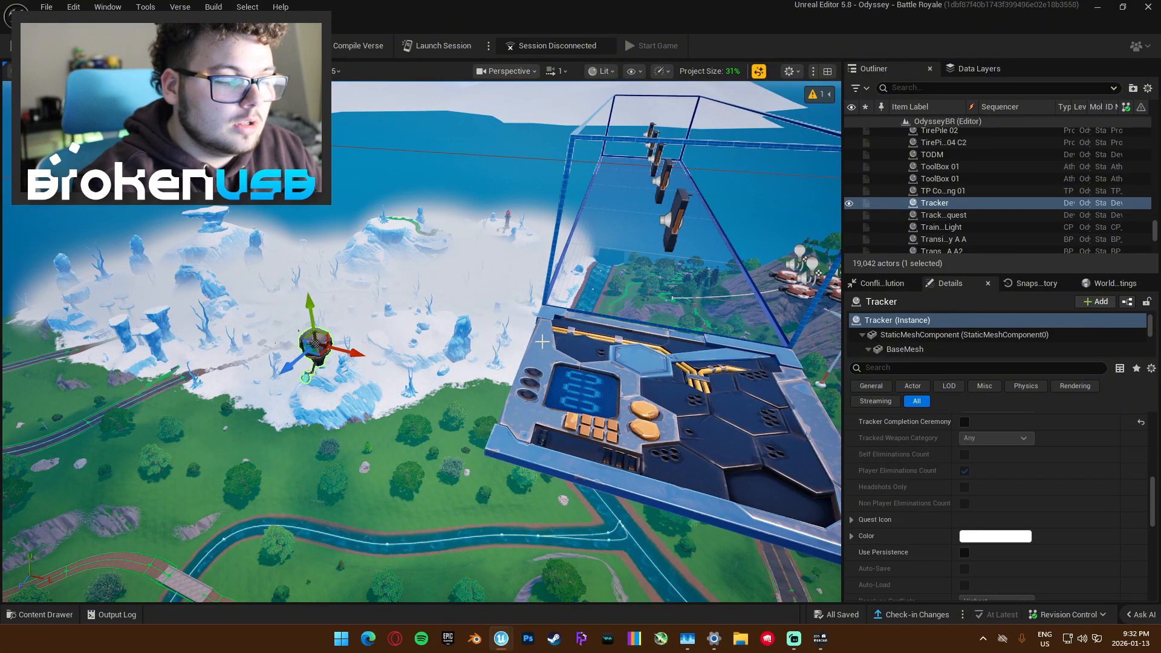
right_click_drag(542, 341, 536, 342)
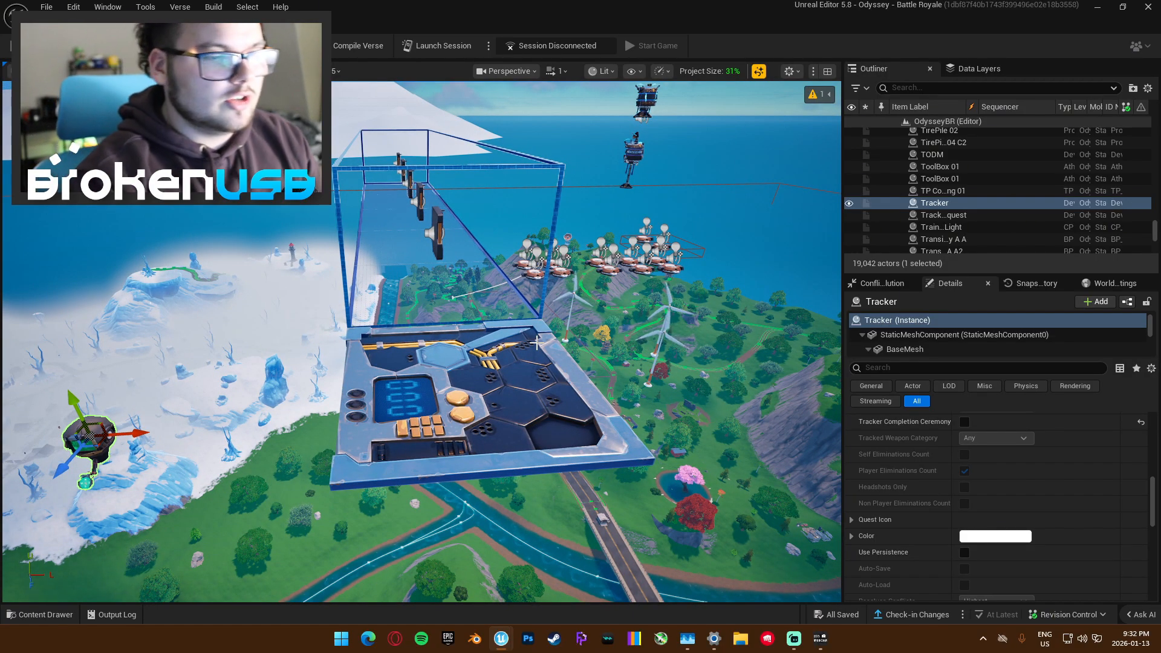
- Deselect the Tracker and select the first trigger in the row of trigger devices to review its On Triggered events
right_click_drag(546, 351, 359, 282)
key("Escape")
left_click(602, 419)
key("d")
key("d")
key("s")
key("a")
key("w")
left_click(358, 282)
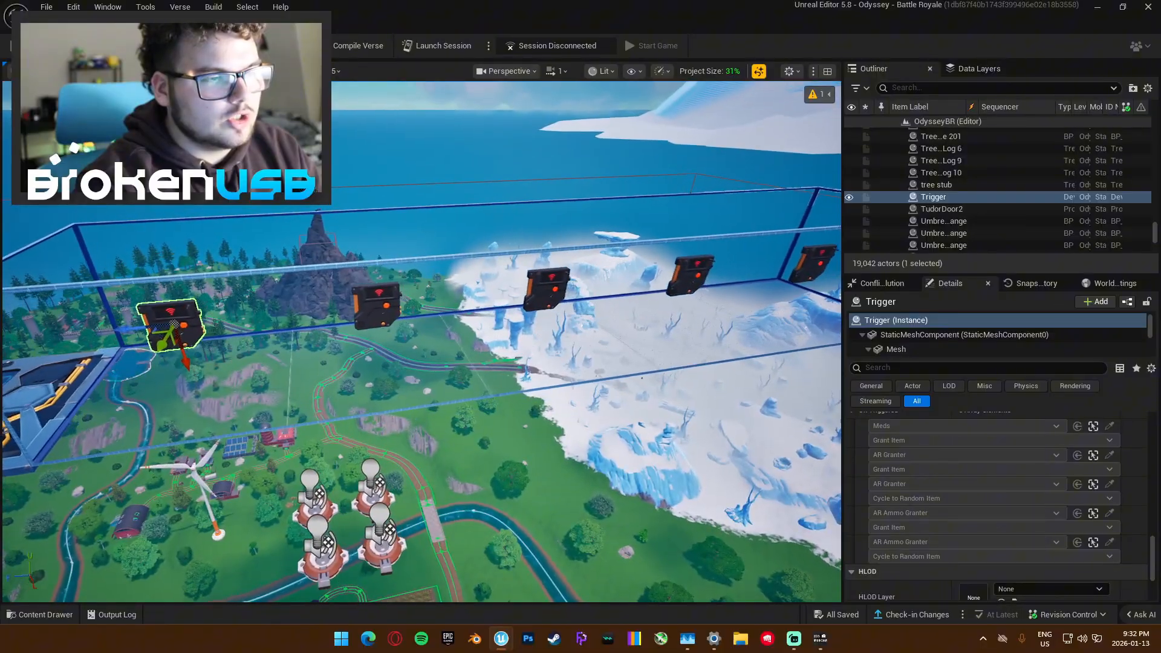
right_click_drag(338, 322, 338, 435)
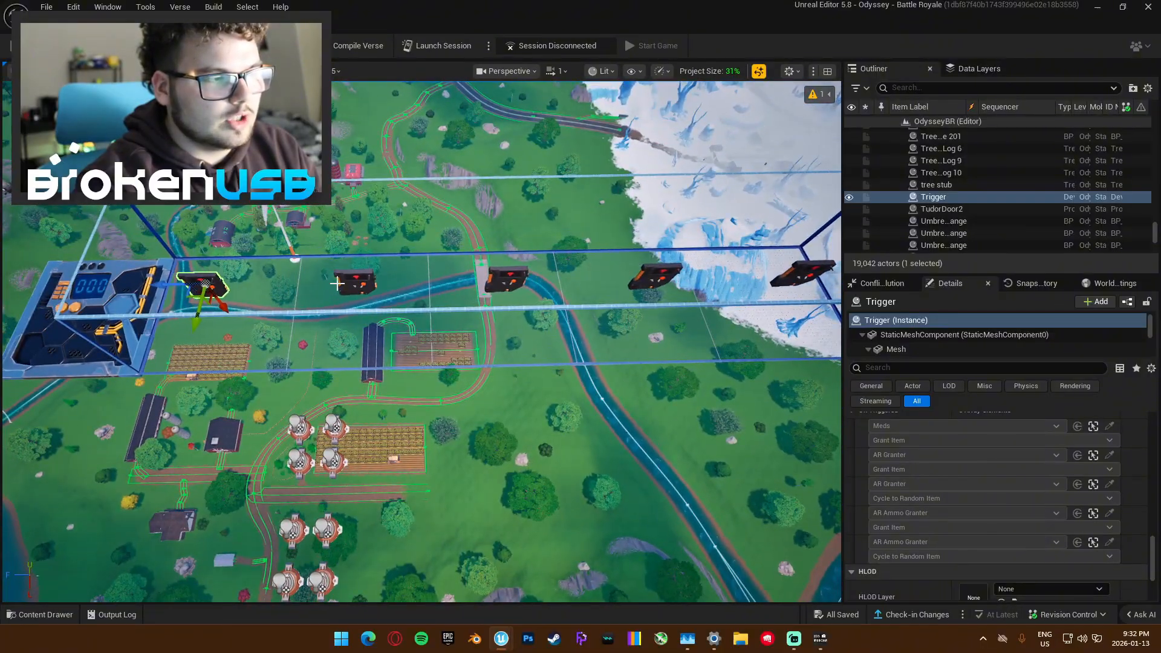
- Select the other trigger devices in the row one after another, including the SMG Trigger and Explosives Trigger, to compare their events
left_click(363, 280)
left_click(517, 275)
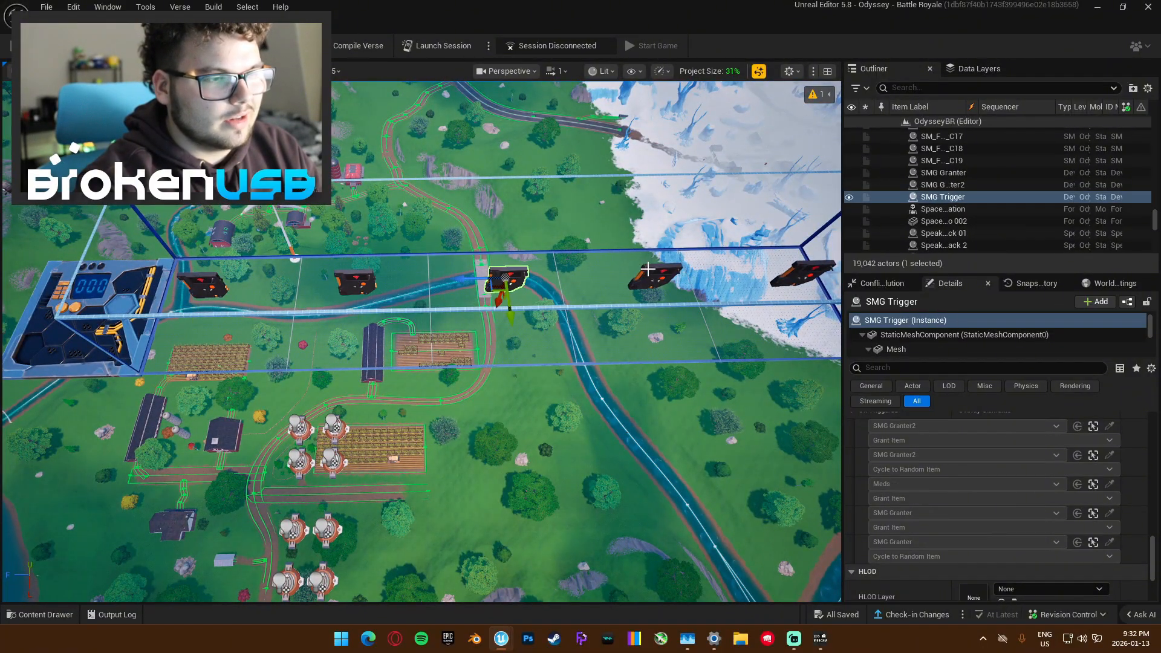
left_click(656, 275)
key("d")
right_click_drag(656, 275, 685, 326)
key("w")
key("d")
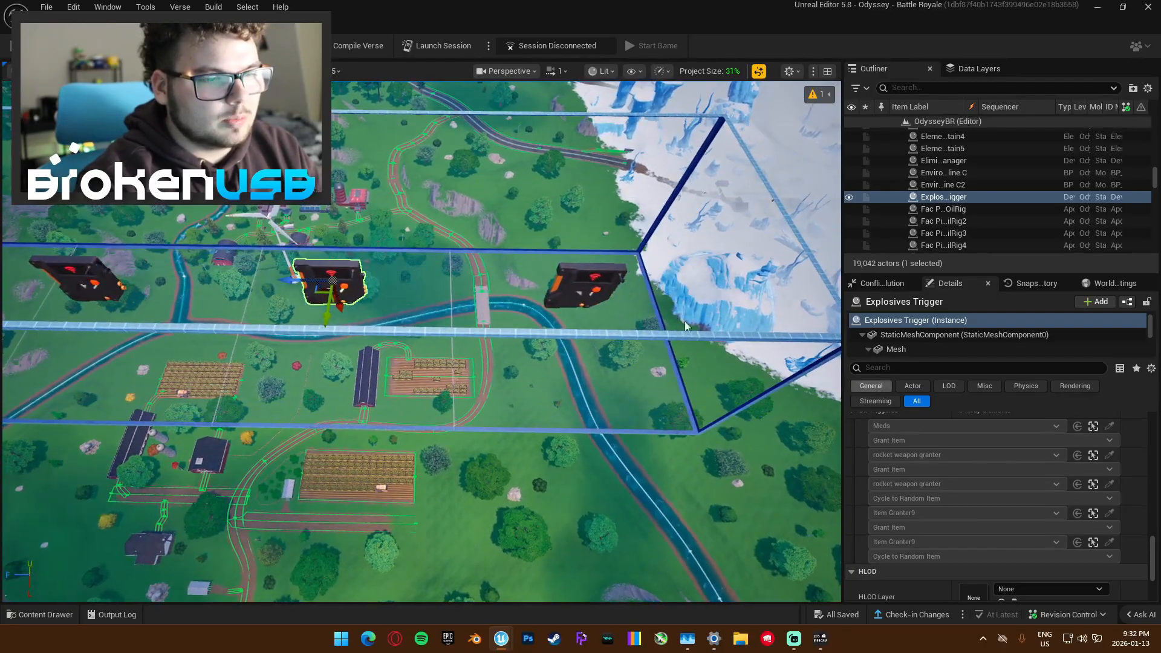
left_click(585, 284)
- Go to the cluster of item granters and read through the SMG Granter's Item List down to its advanced options
right_click_drag(585, 284, 302, 302)
key("a")
key("Escape")
key("a")
key("a")
key("w")
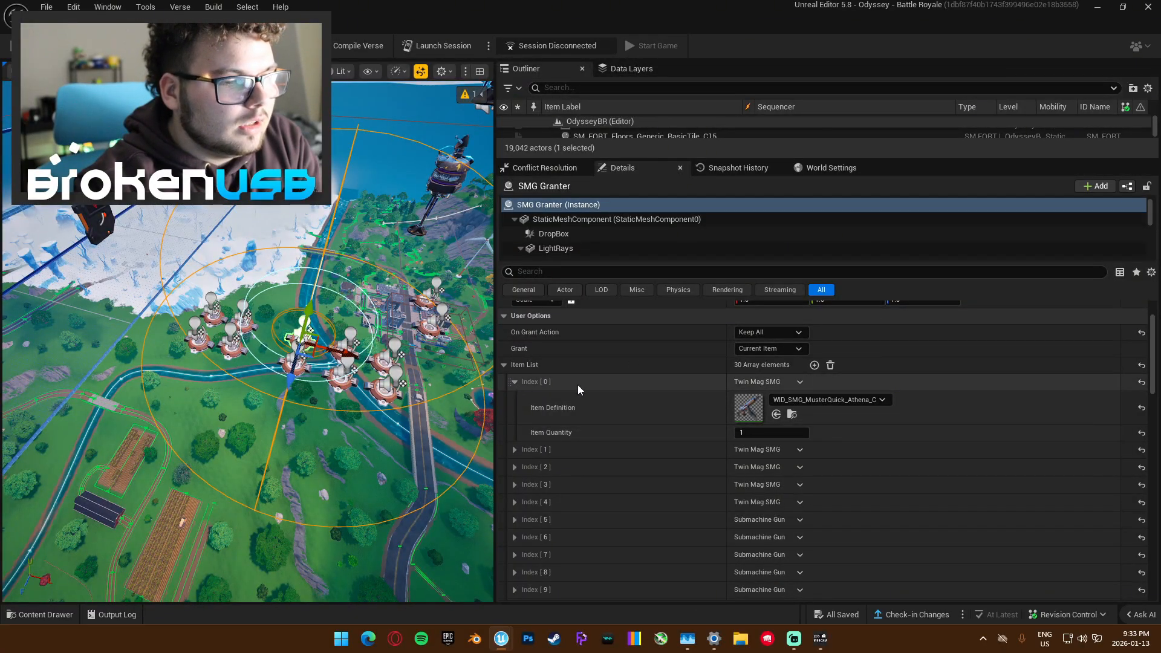
left_click(518, 382)
scroll(756, 420, "down", 5)
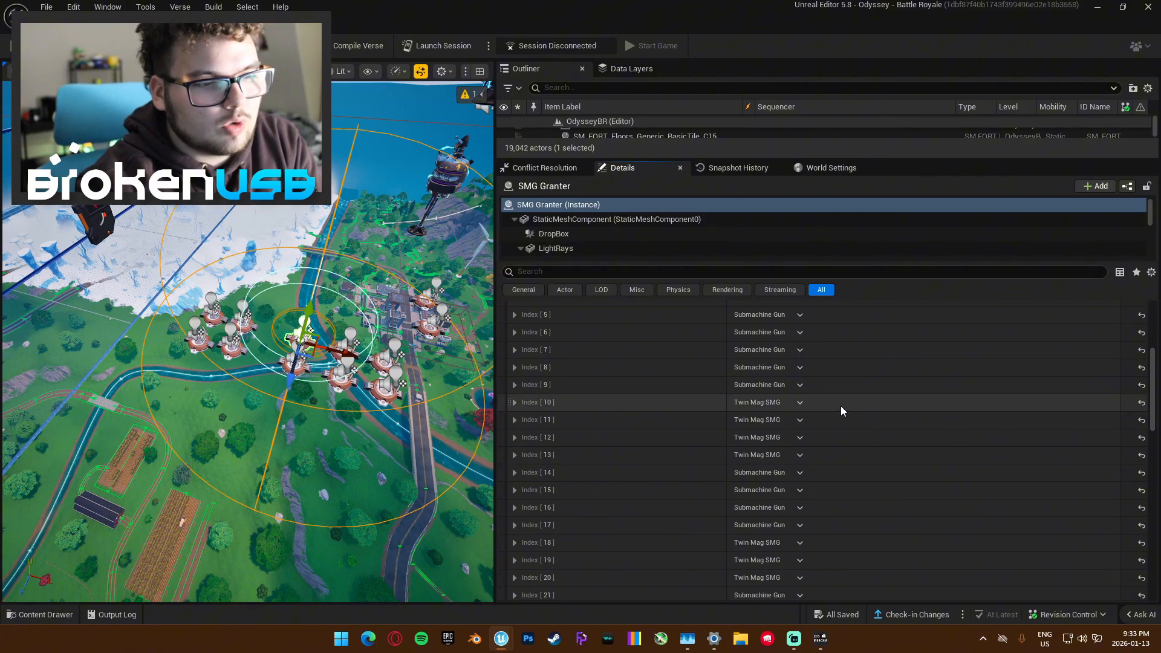
scroll(834, 405, "down", 5)
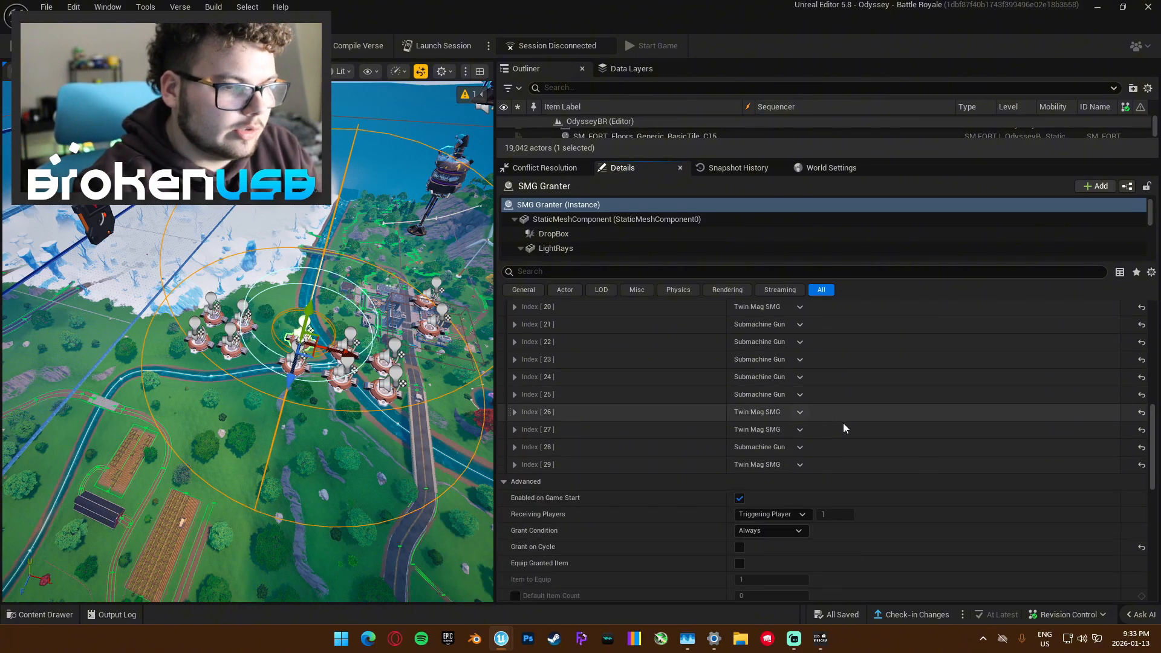
- Inspect the item definitions and quantities of entries 29, 28 and 27 in the SMG Granter's Item List
left_click(515, 465)
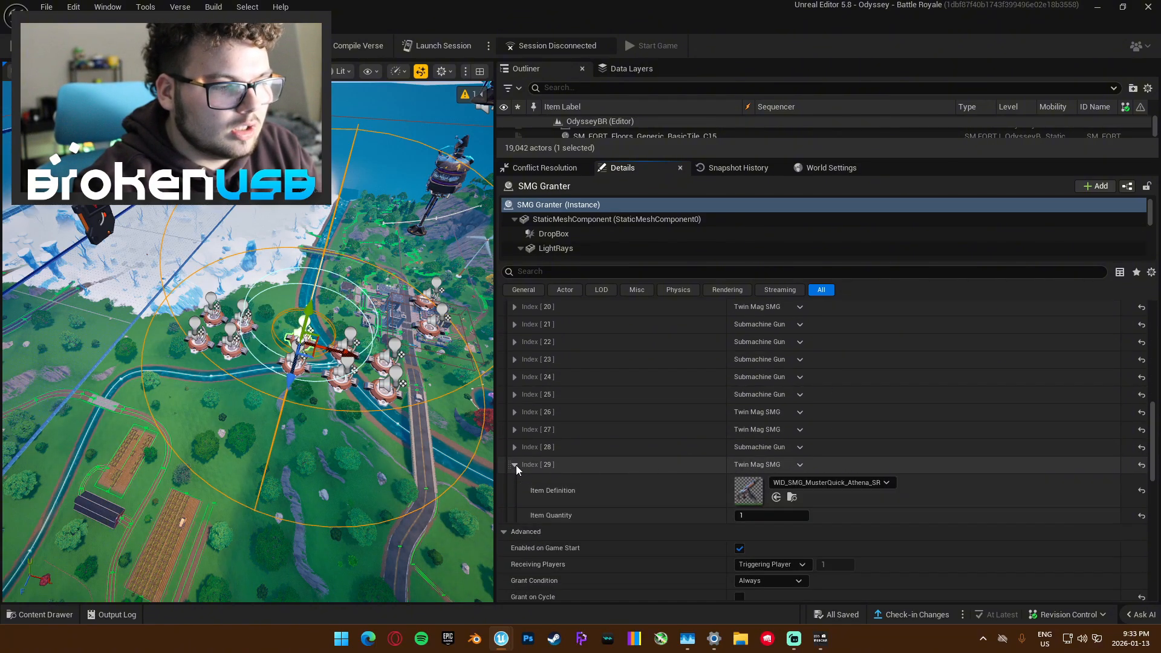
left_click(515, 465)
left_click(514, 447)
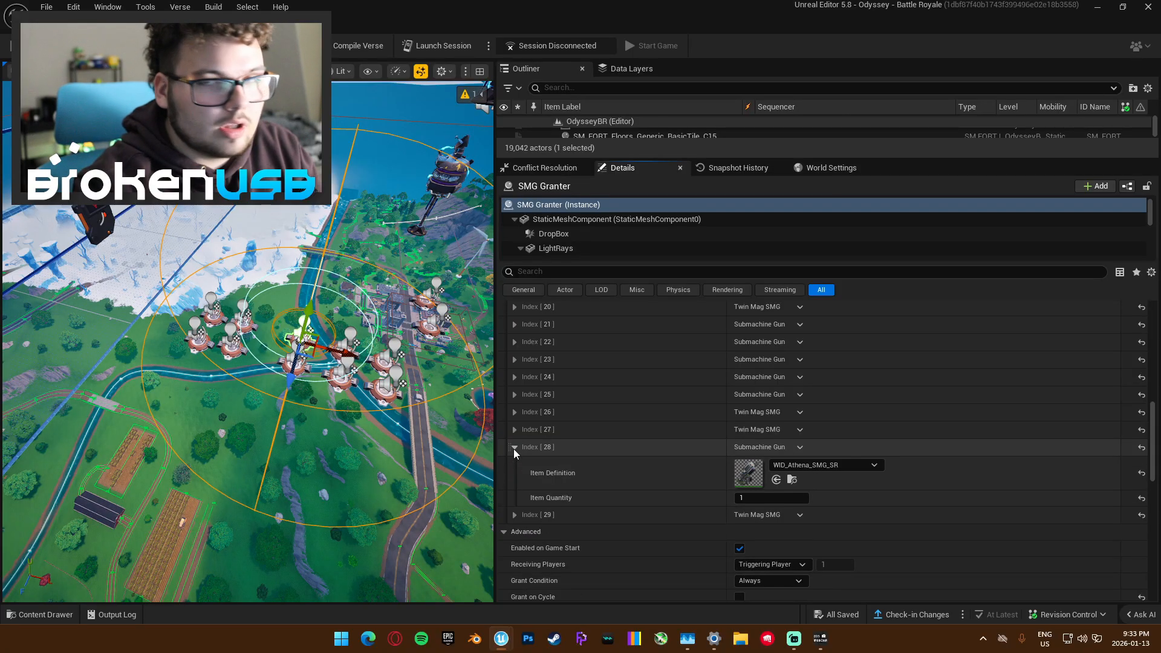
left_click(514, 448)
left_click(514, 429)
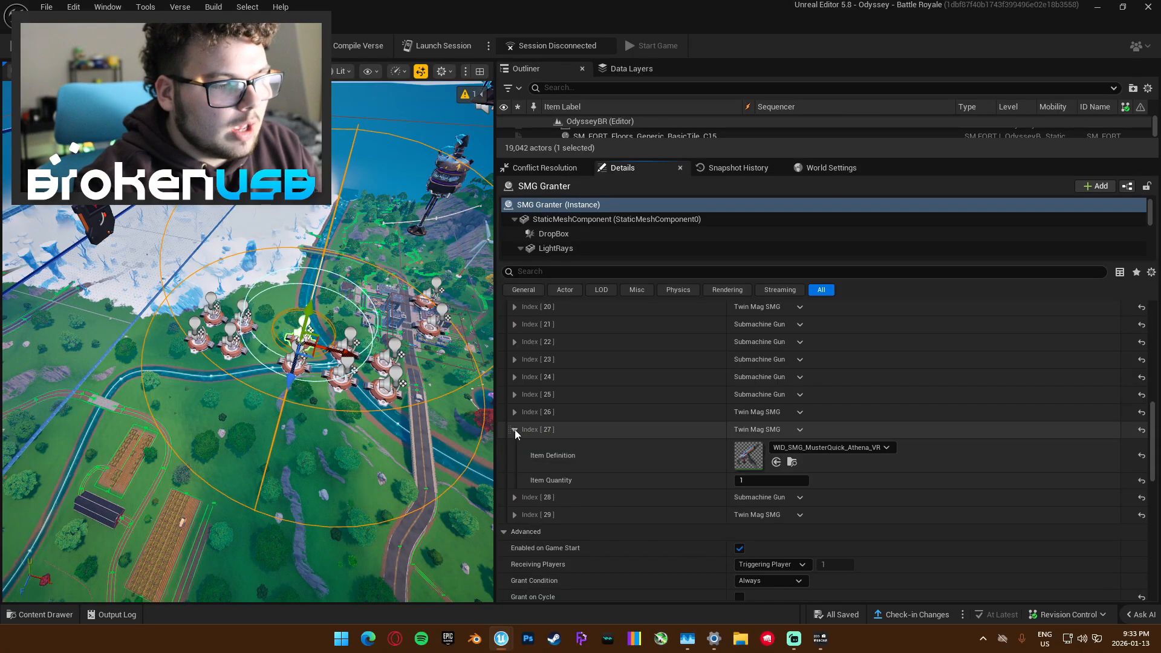
left_click(514, 429)
- Review how the Twin Mag SMG and Submachine Gun entries are distributed across the SMG Granter's Item List
scroll(713, 386, "up", 3)
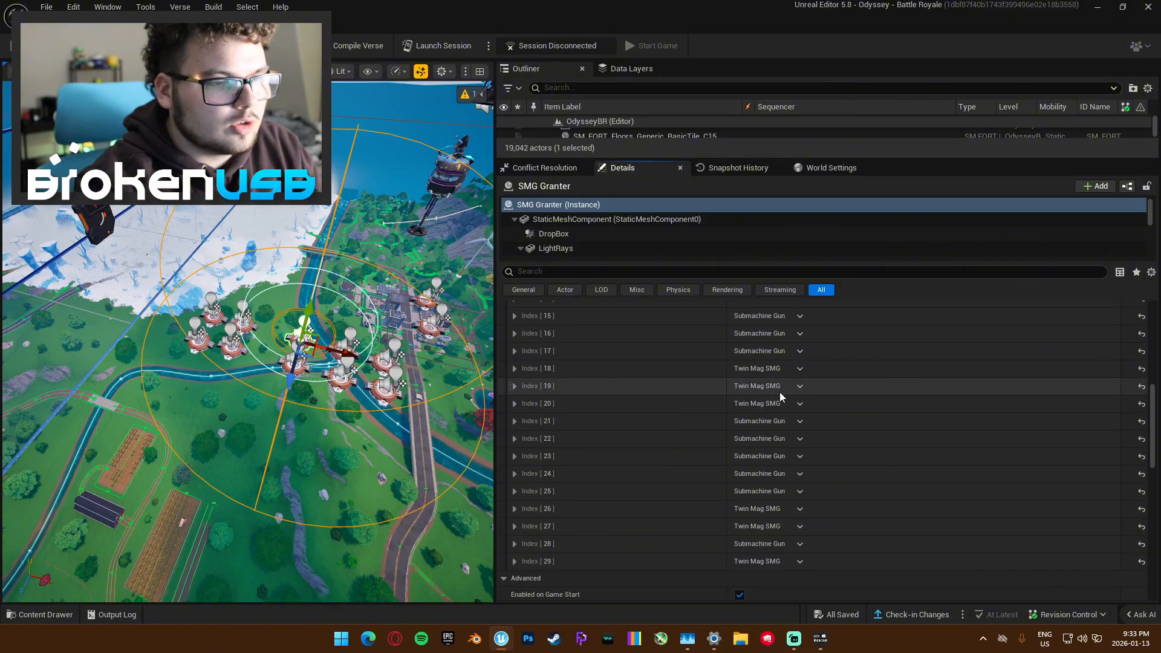
scroll(725, 390, "up", 10)
scroll(824, 384, "down", 3)
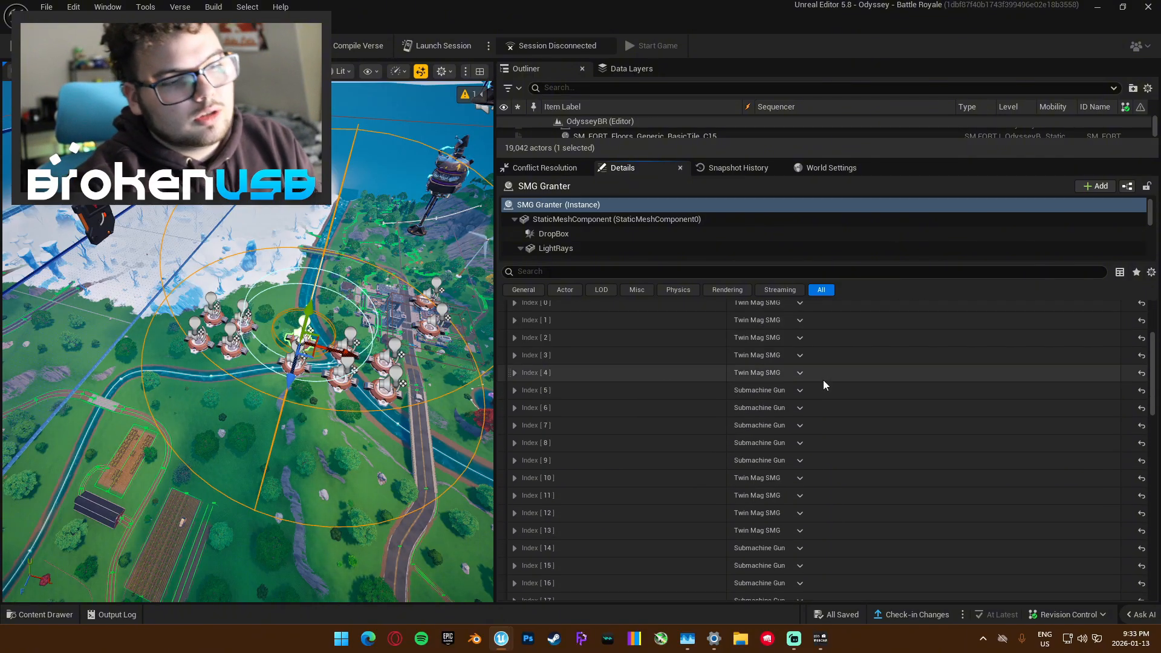
scroll(823, 385, "down", 3)
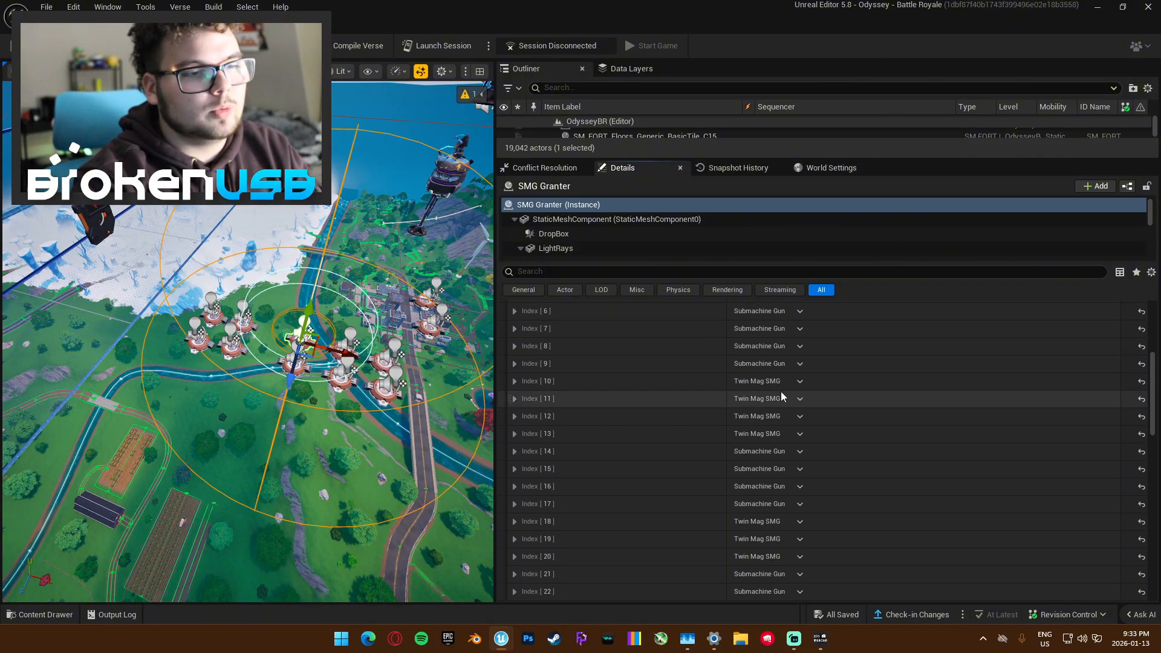
scroll(816, 390, "up", 6)
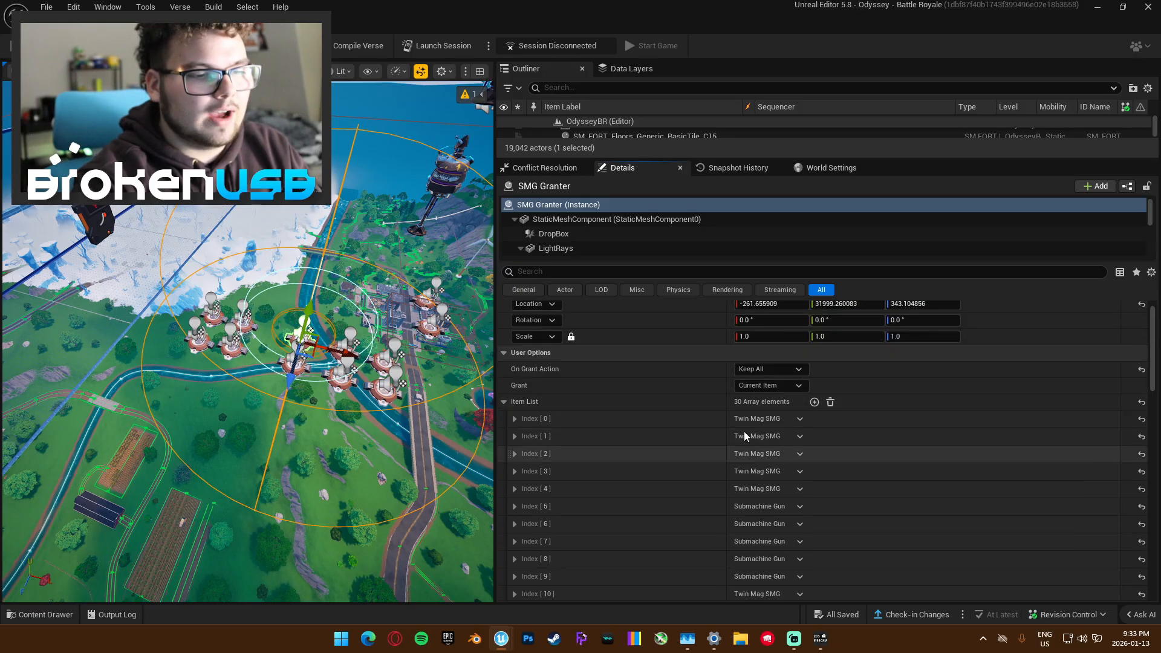
right_click_drag(329, 352, 254, 347)
key("w")
key("s")
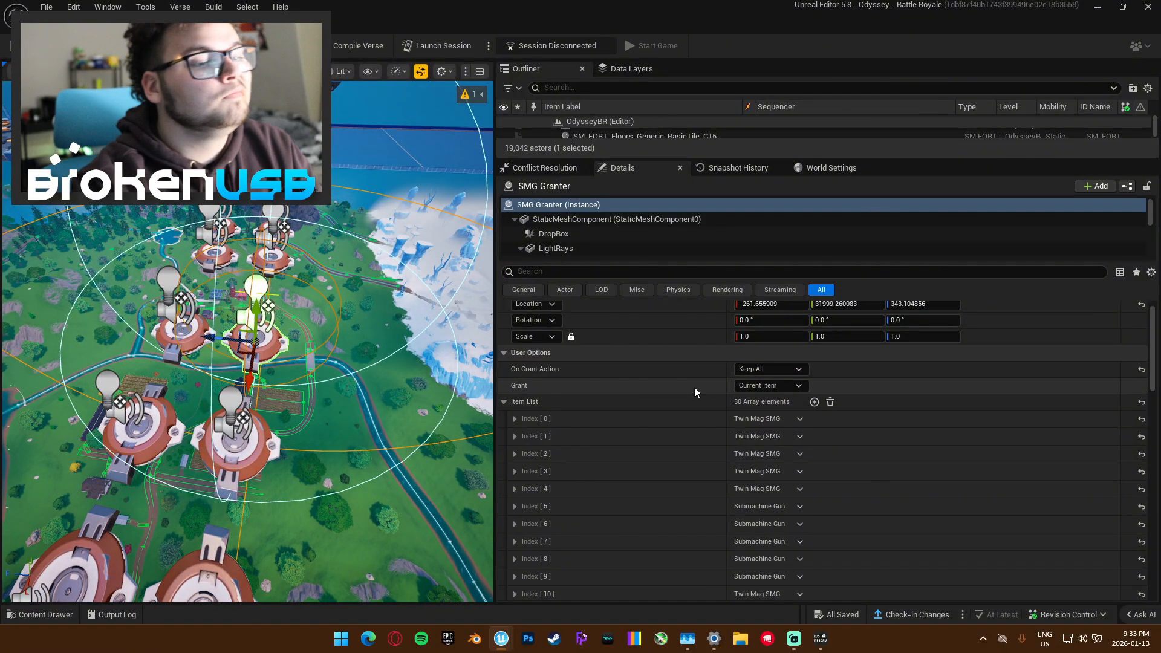
scroll(812, 440, "down", 3)
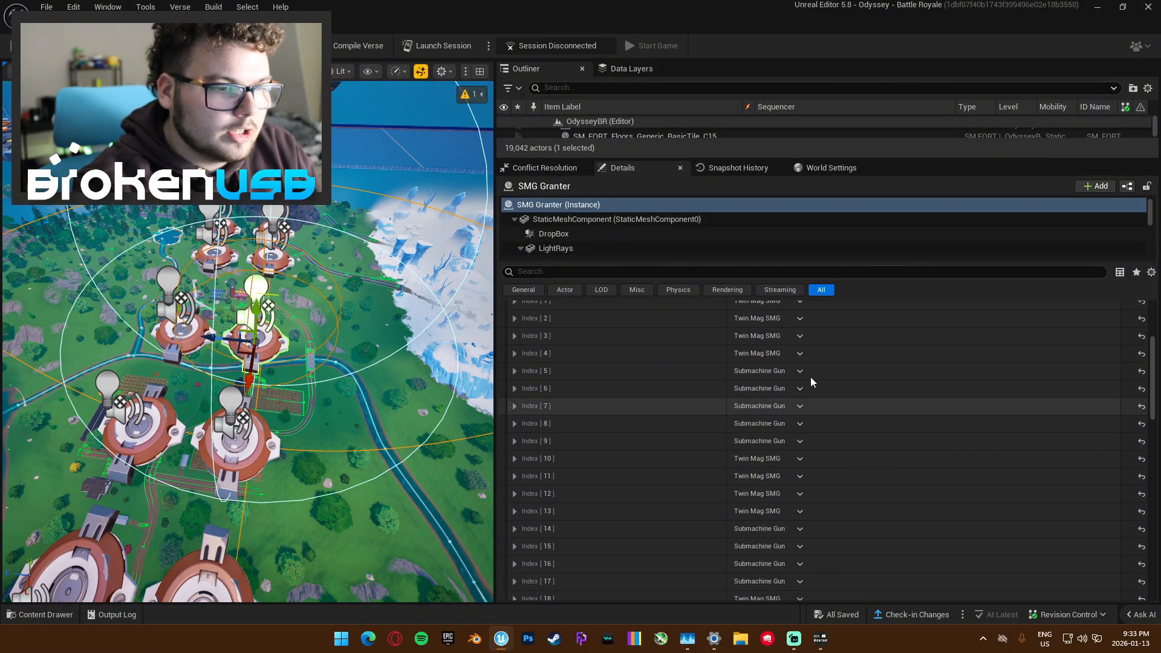
scroll(811, 377, "up", 2)
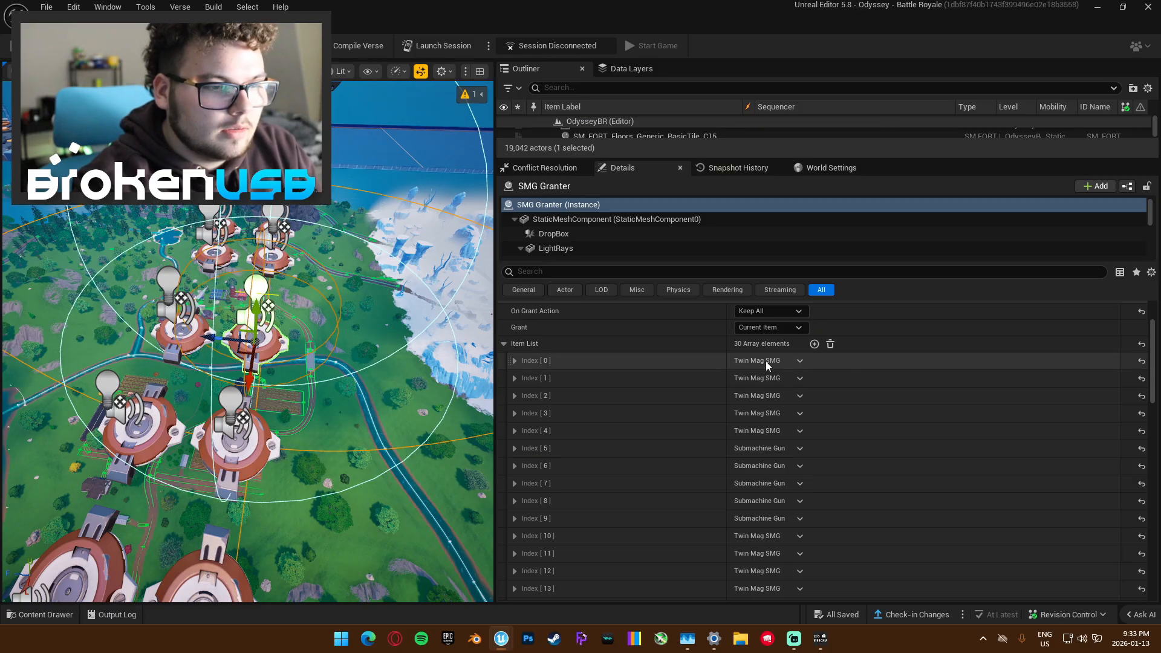
scroll(845, 412, "down", 1)
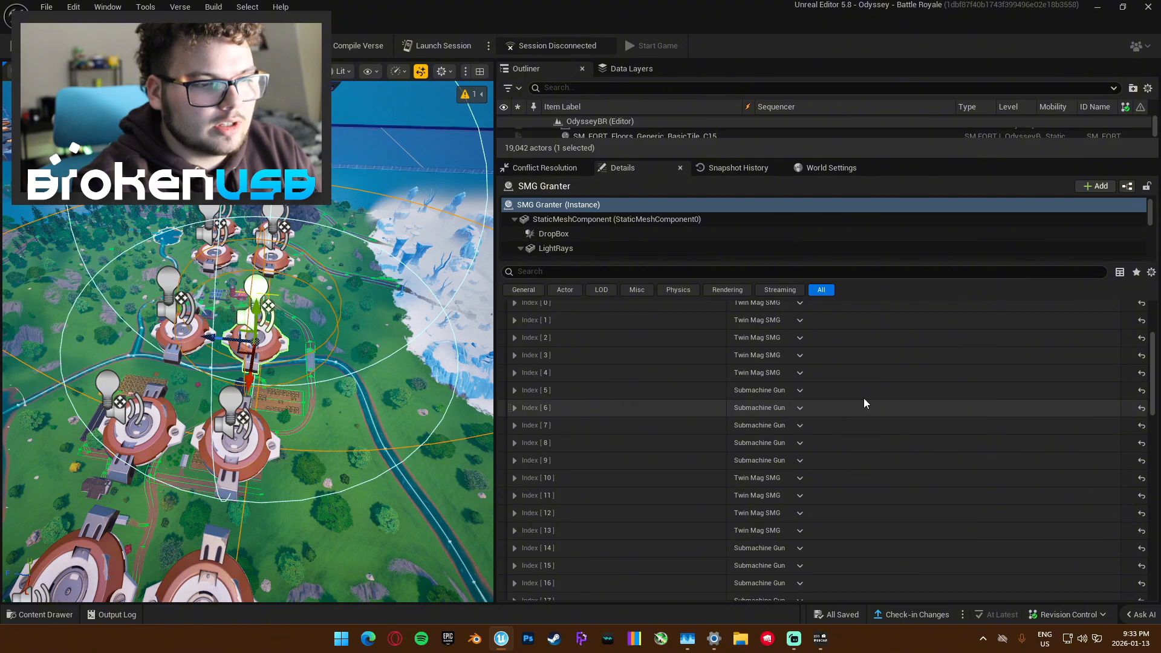
scroll(851, 477, "down", 1)
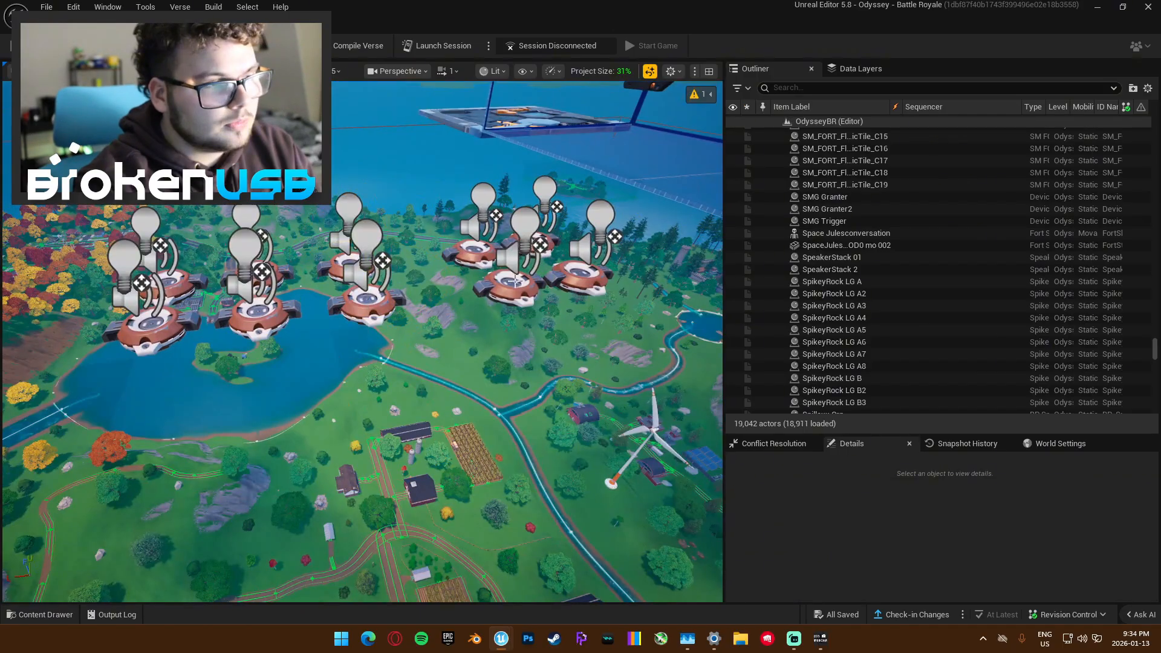
- Deselect the SMG Granter and select the heavy ammo granter among the floating item granters
right_click_drag(515, 281, 492, 355)
left_click(492, 357)
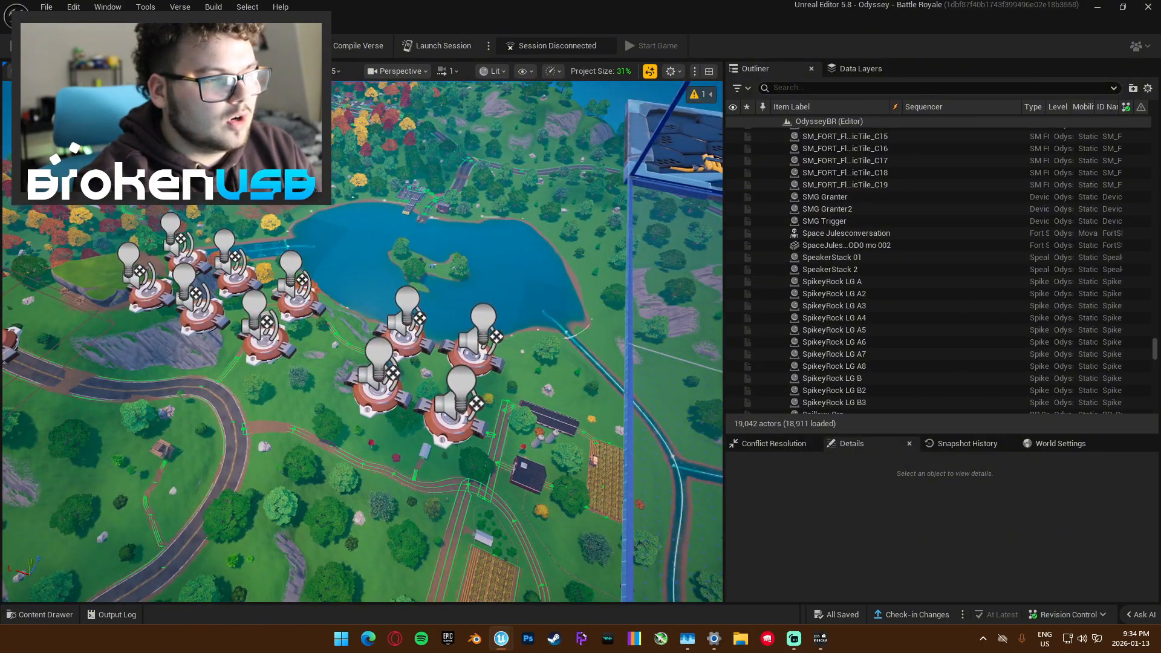
left_click(447, 333)
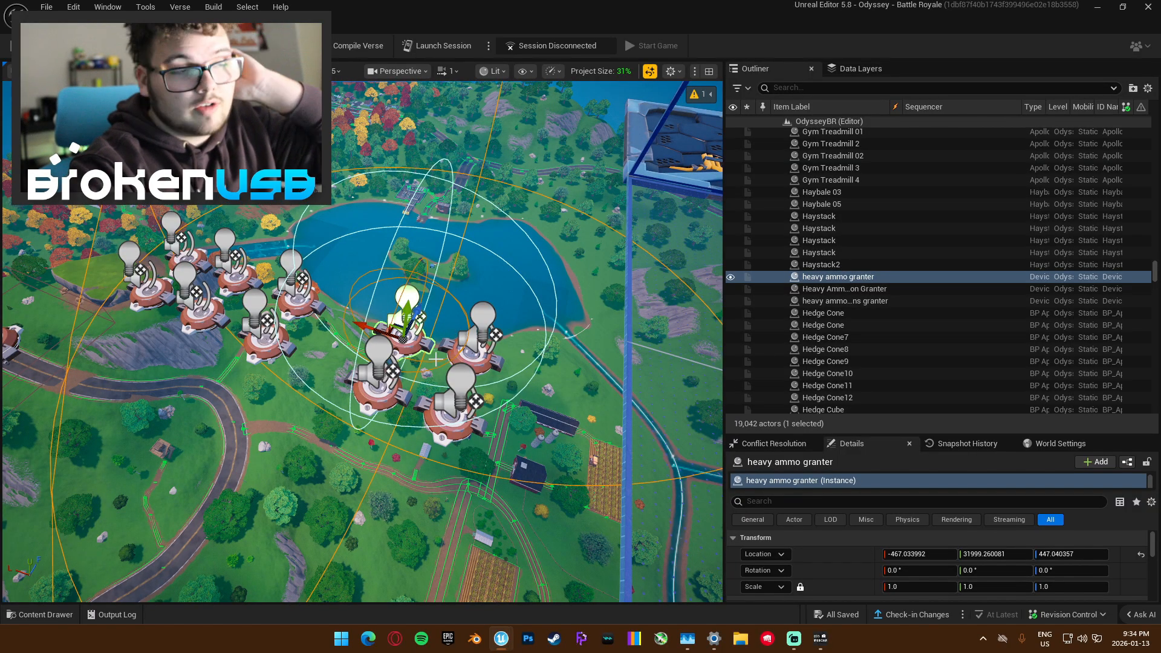
- Select the Explosives Trigger, enlarge its details area and examine the granters bound to its On Triggered event
right_click_drag(473, 332, 557, 251)
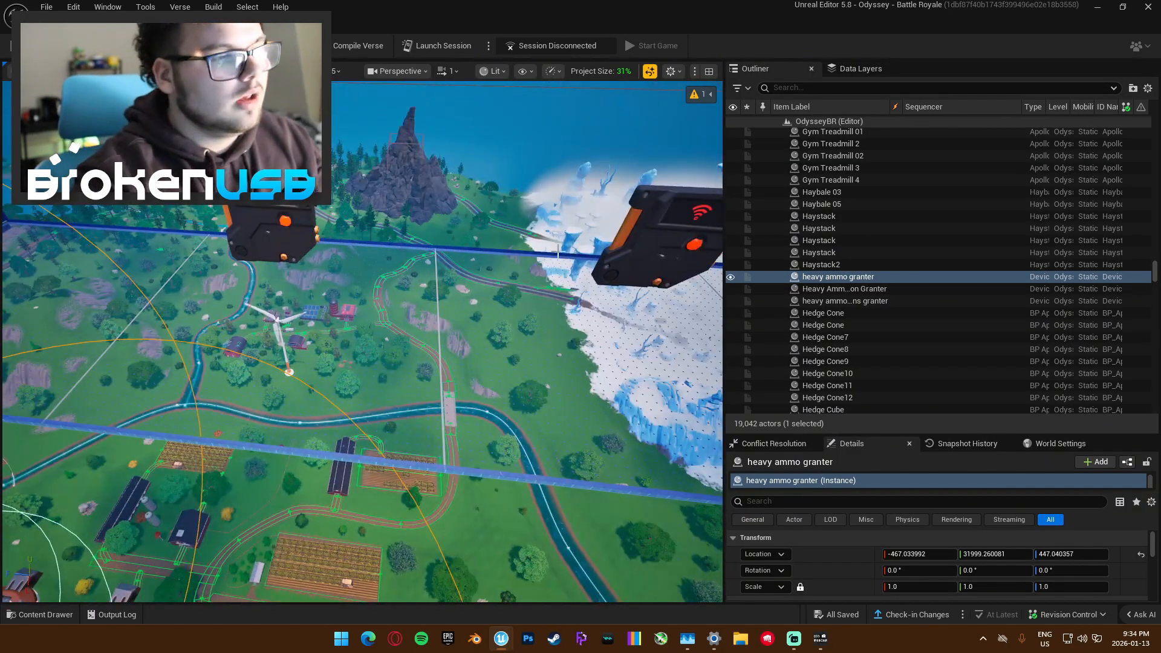
left_click(659, 236)
right_click_drag(659, 235, 674, 200)
key("d")
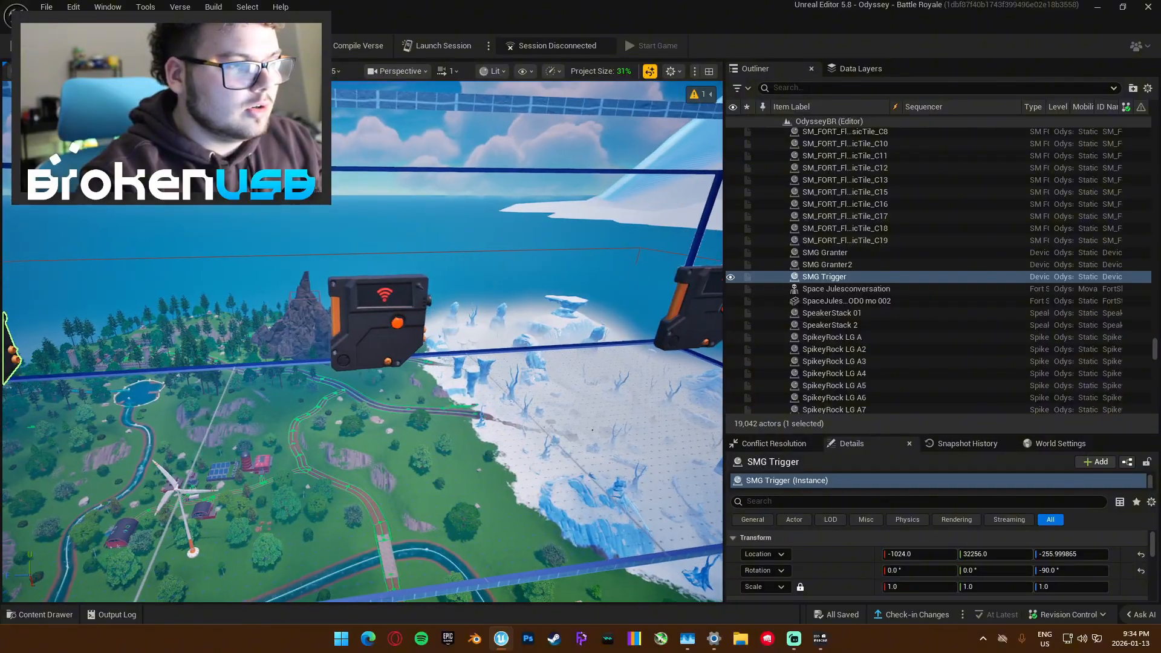
left_click(380, 321)
right_click_drag(379, 322, 351, 317)
key("w")
key("d")
scroll(829, 533, "down", 3)
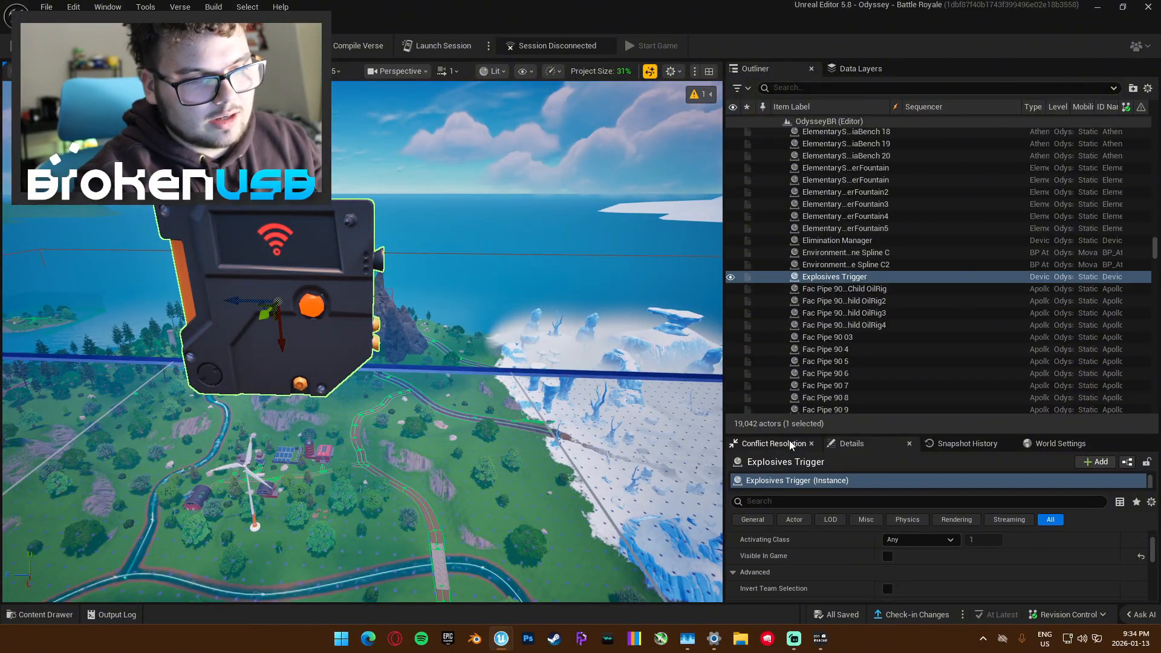
left_click_drag(787, 433, 787, 138)
scroll(786, 460, "down", 10)
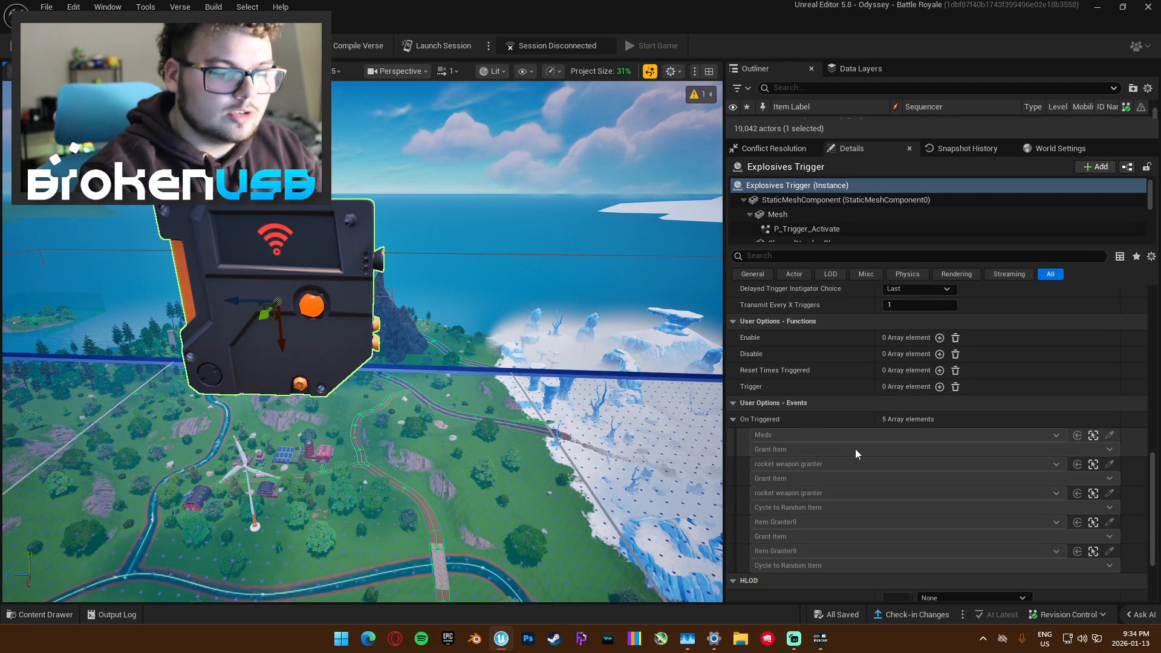
- Select the Meds granter through the Explosives Trigger's On Triggered binding and look over its Item List
right_click_drag(466, 326, 332, 345)
key("w")
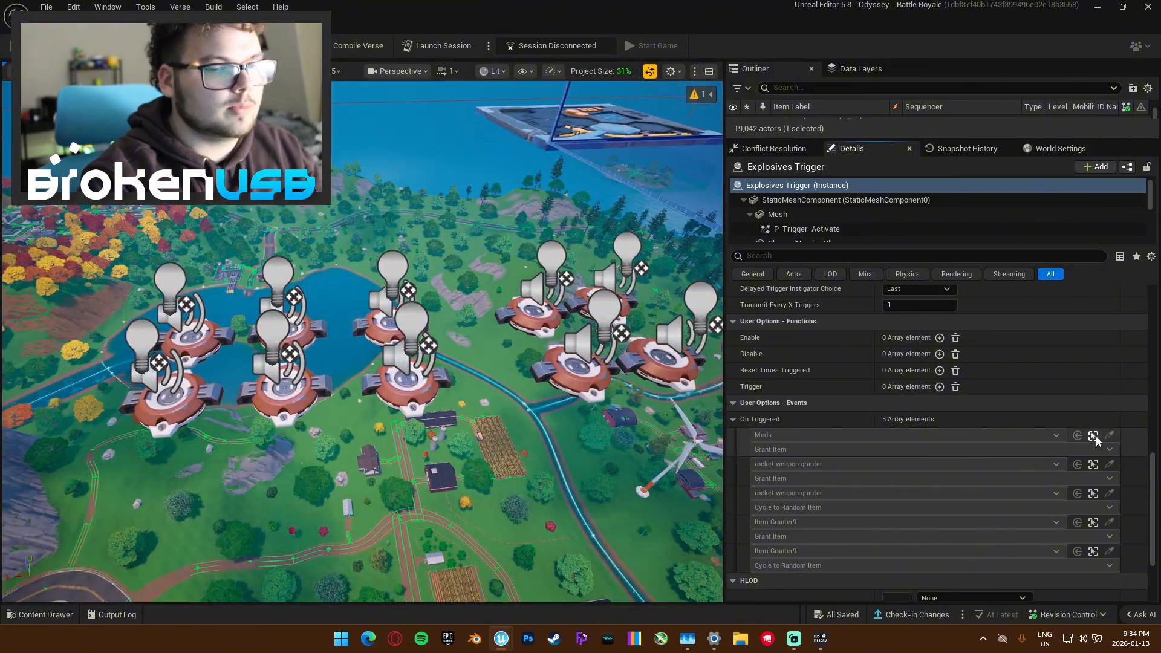
left_click(1093, 435)
scroll(886, 407, "up", 5)
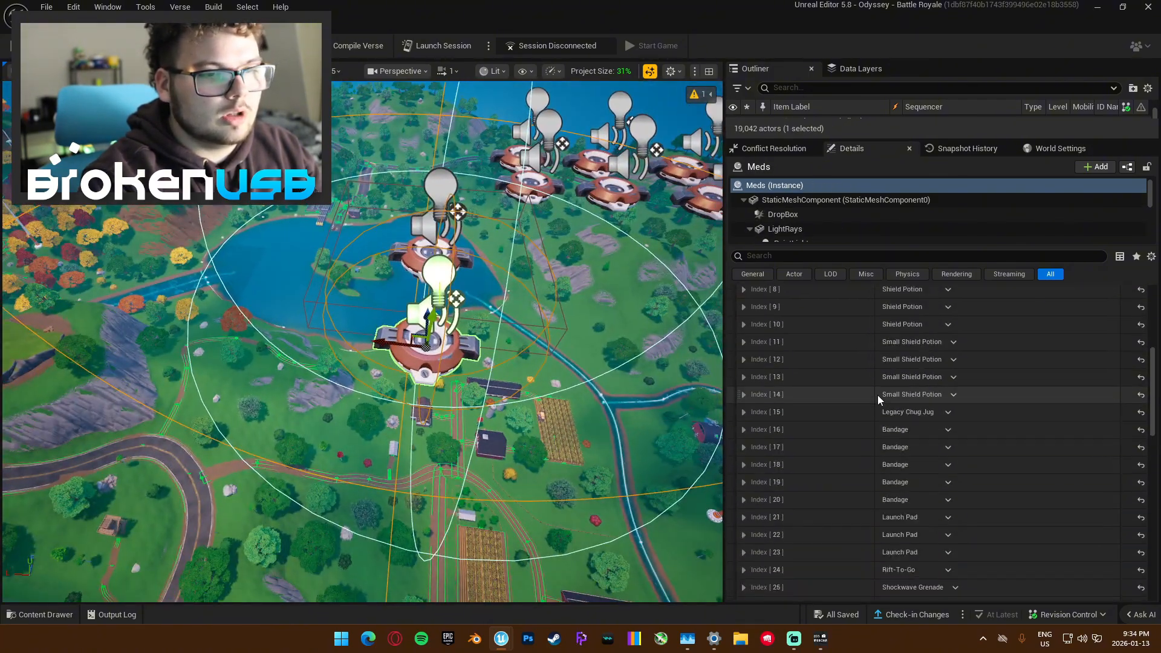
scroll(871, 423, "down", 2)
scroll(860, 428, "up", 4)
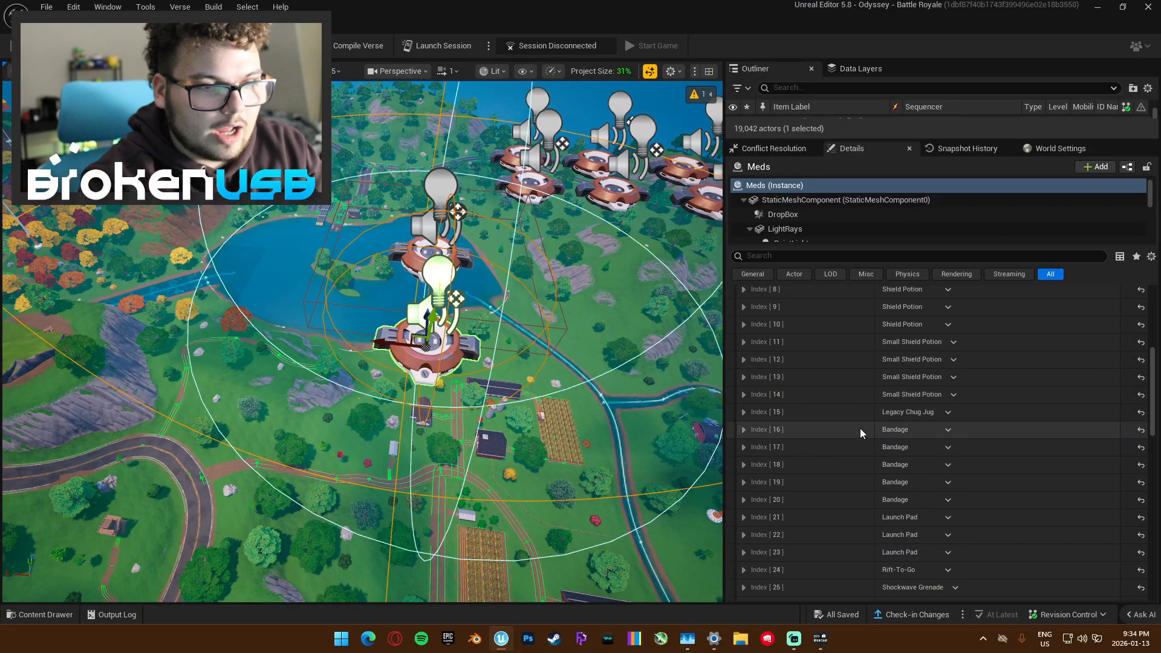
scroll(871, 435, "up", 7)
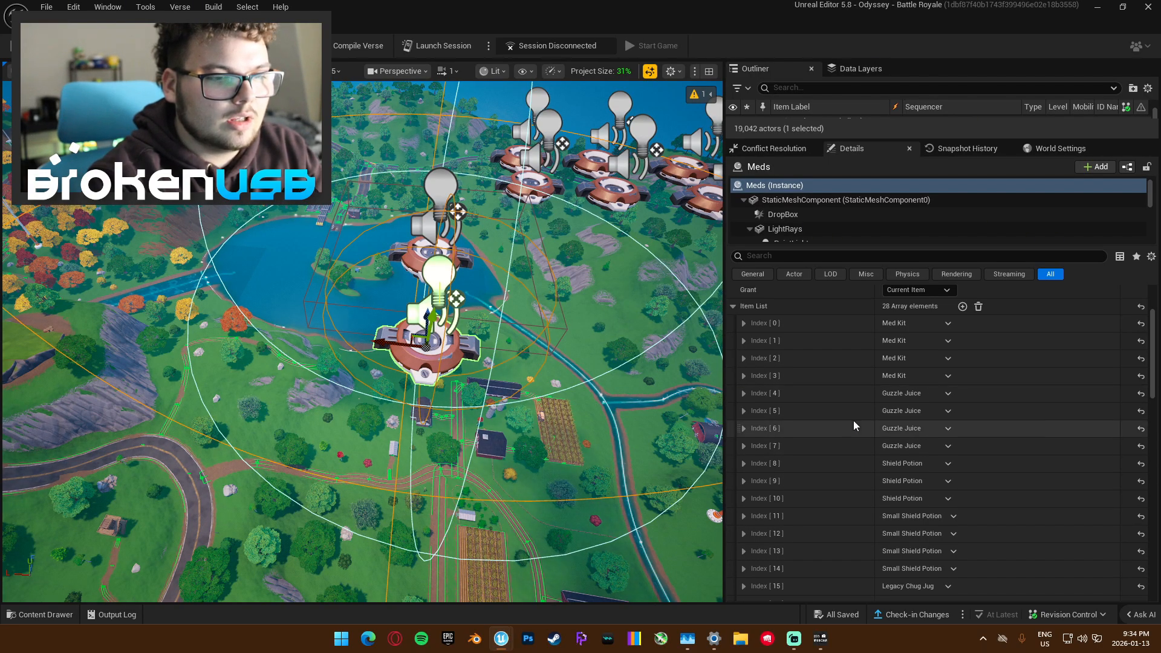
- Examine the Legacy Chug Jug entry and the remaining entries of the Meds granter's Item List
scroll(897, 471, "down", 2)
scroll(897, 473, "down", 7)
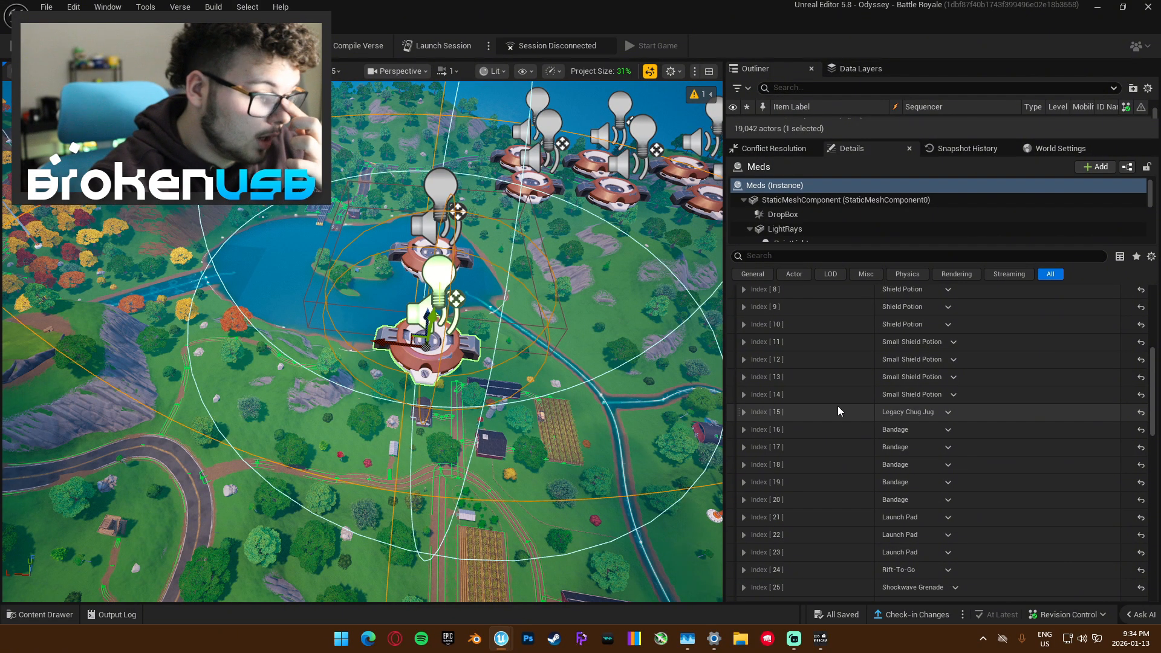
left_click(744, 413)
left_click(745, 412)
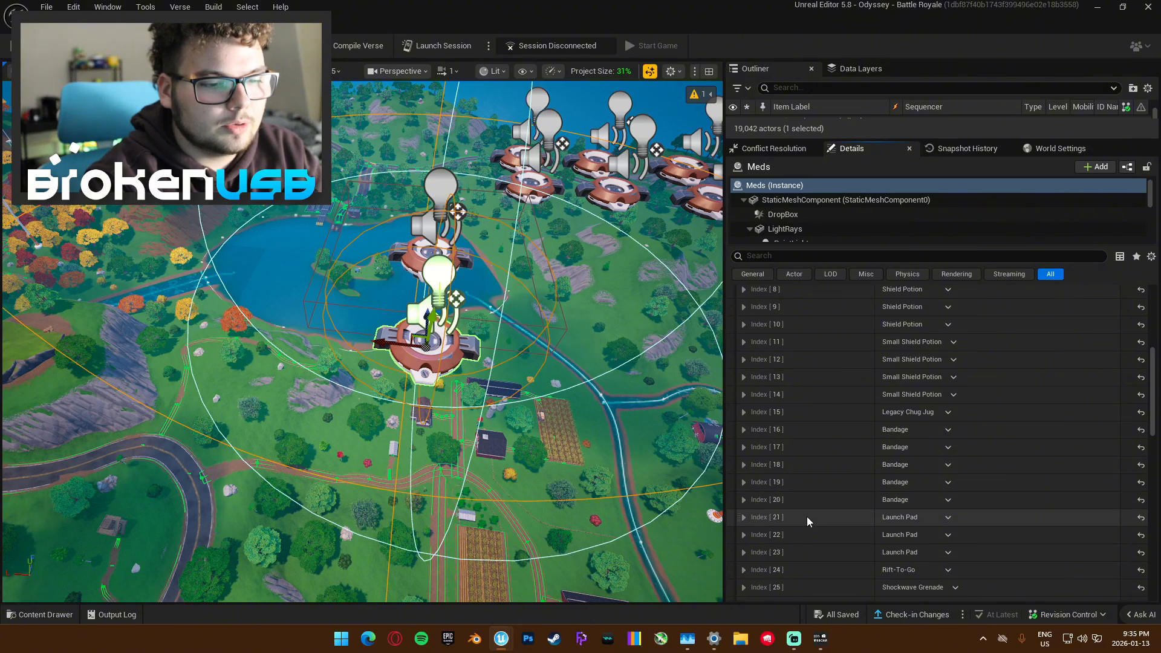
scroll(806, 516, "down", 3)
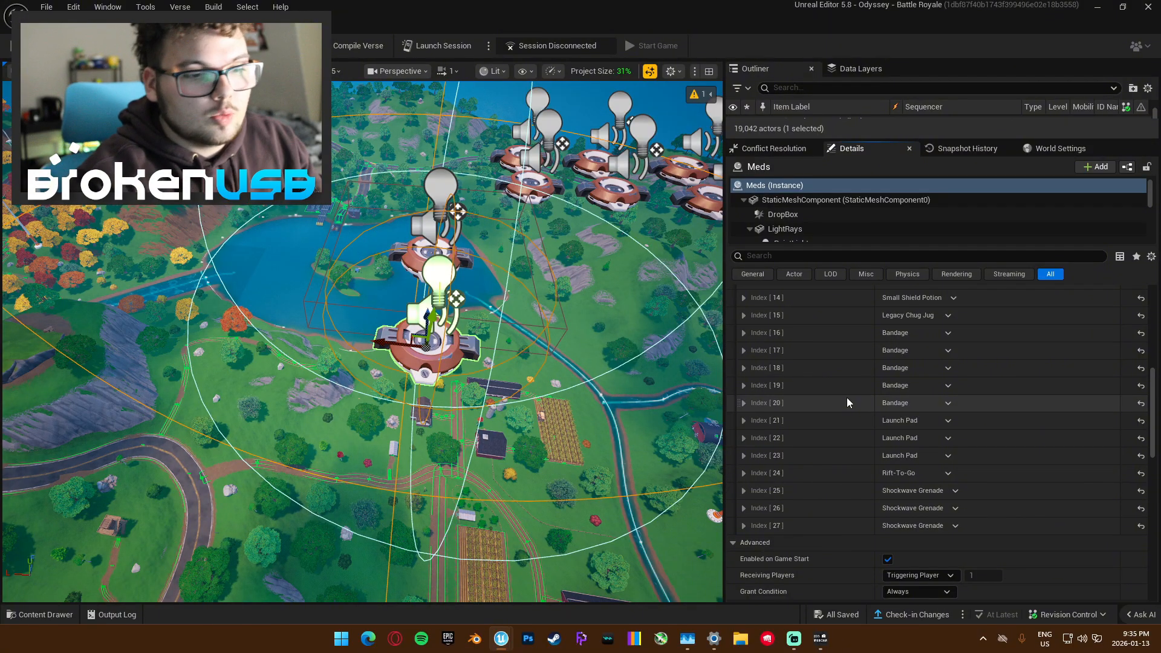
- Fly down into the farm's wooden building, select the chest on the grass floor and move it closer to the wall corner
right_click_drag(532, 341, 459, 387)
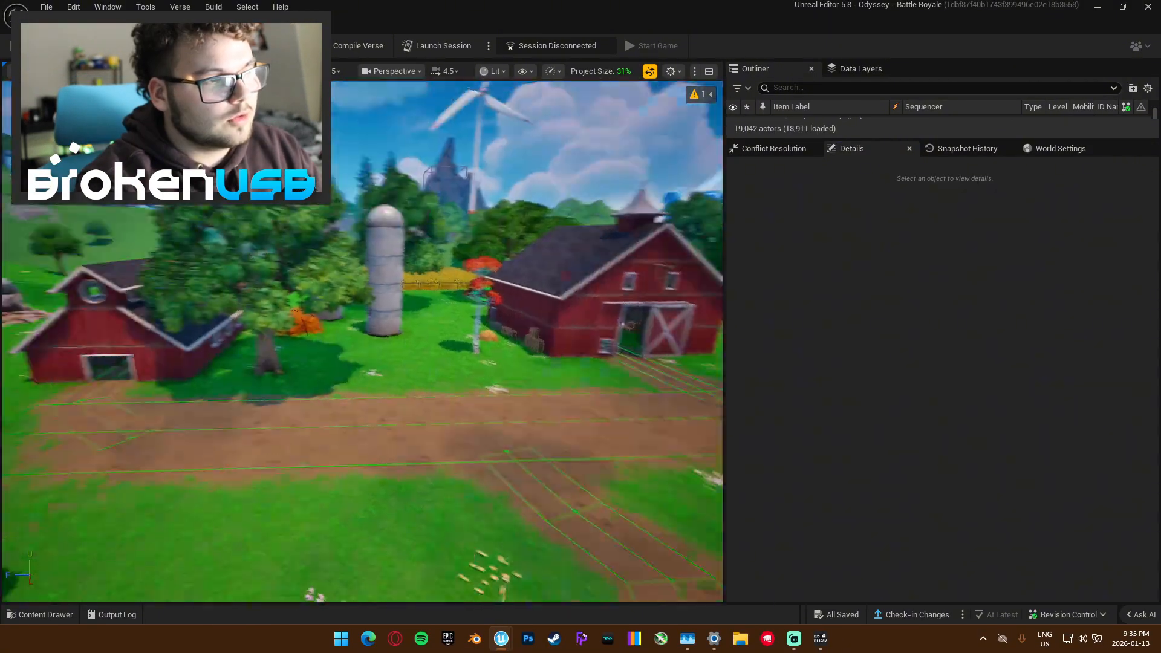
right_click_drag(511, 351, 409, 359)
key("g")
scroll(512, 351, "down", 3)
scroll(490, 344, "up", 4)
scroll(465, 353, "down", 3)
scroll(423, 362, "down", 2)
scroll(424, 345, "down", 3)
scroll(363, 369, "down", 5)
left_click(410, 358)
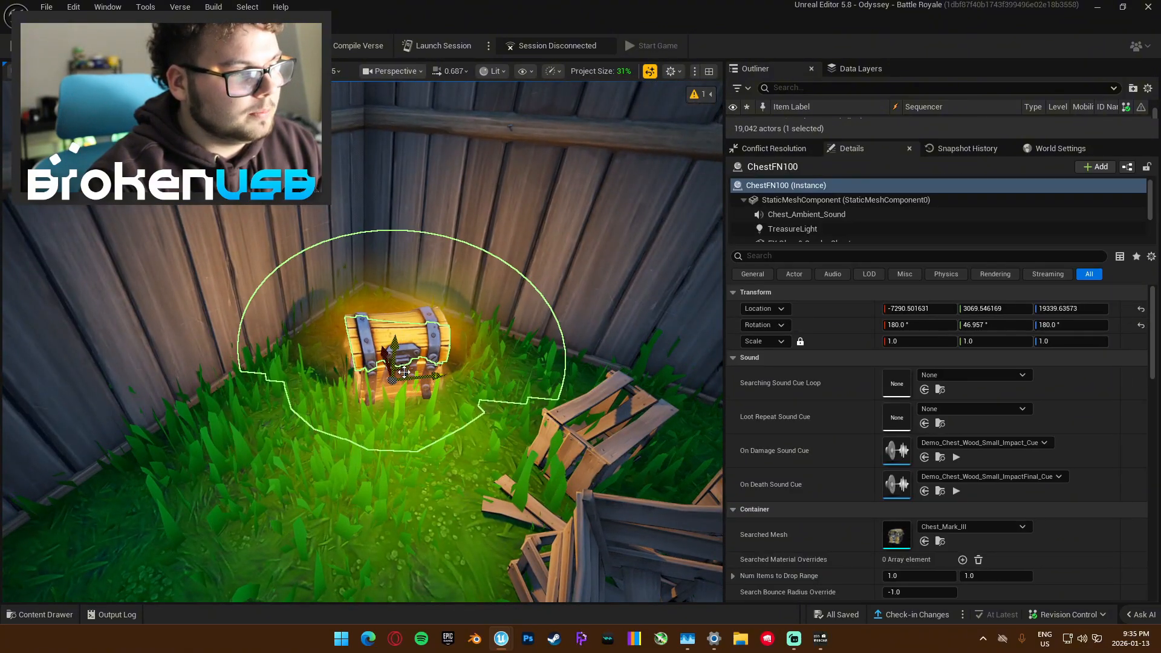
left_click_drag(410, 372, 392, 342)
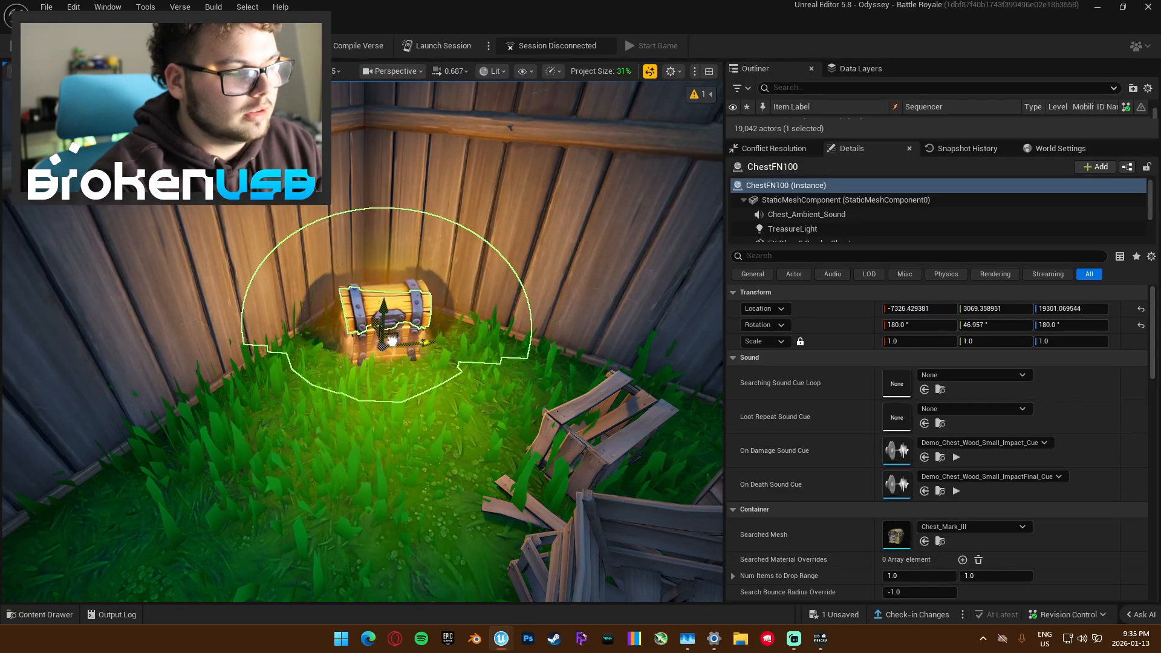
- Clear the ch6 asset search and open the Fortnite Galleries folder to look over its gallery categories
key("g")
right_click_drag(465, 329, 502, 329)
key("ctrl+space")
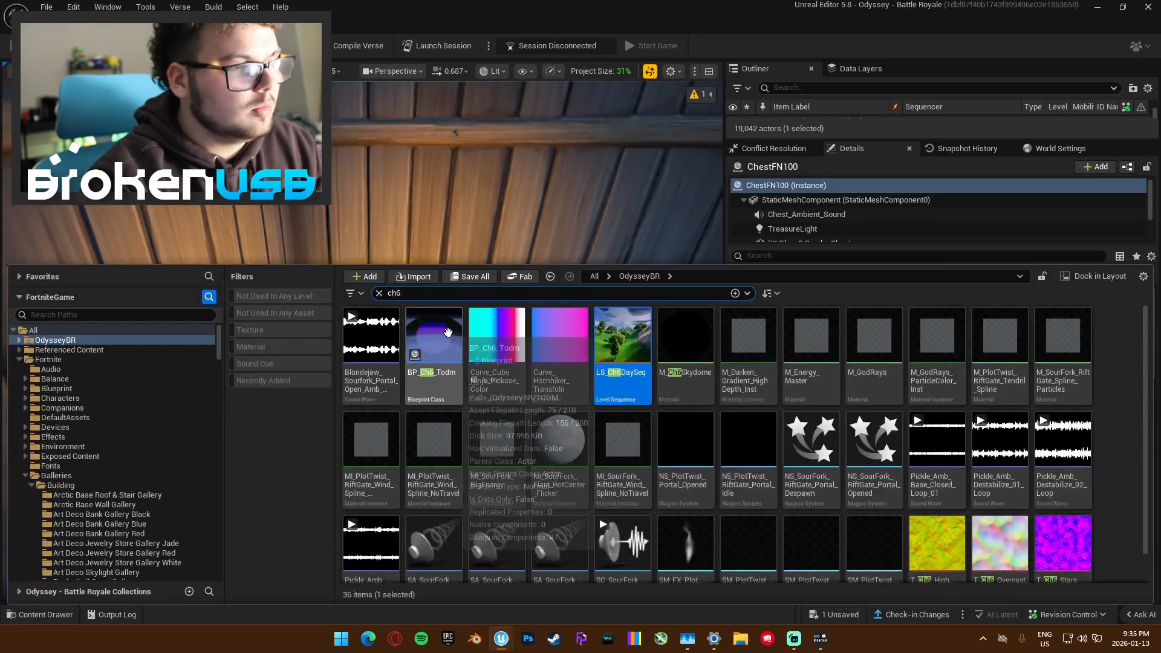
left_click(379, 294)
double_click(60, 476)
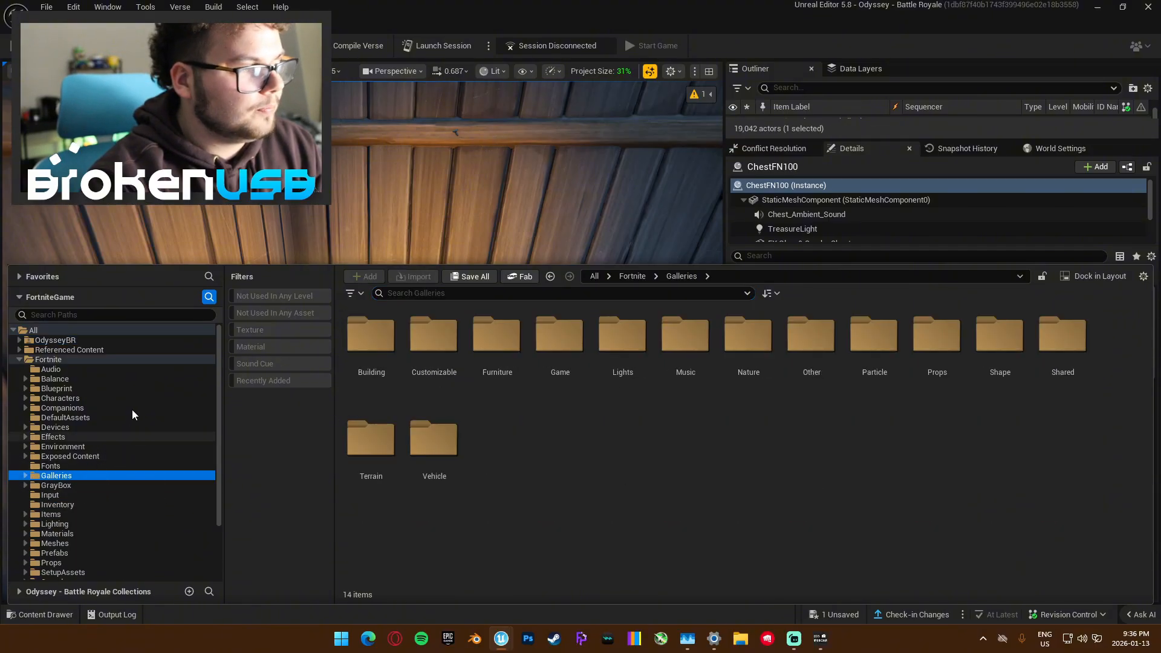
key("ctrl+space")
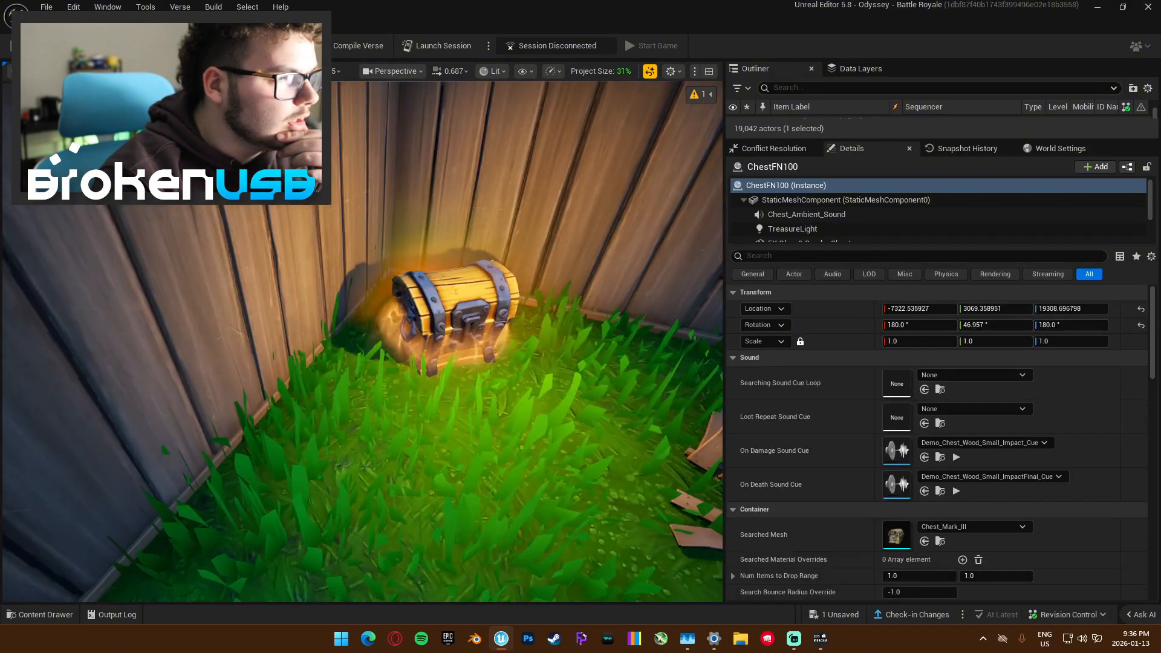
- Examine the selected chest's loot spawn and loot toss settings, and deselect the chest
key("g")
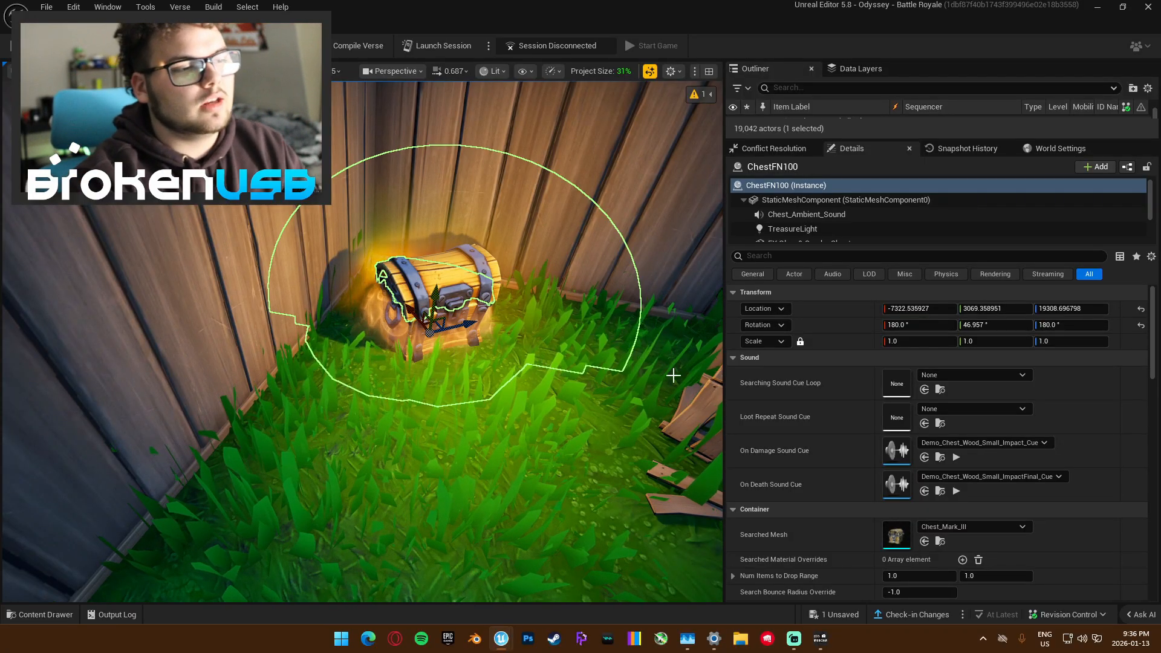
scroll(921, 436, "down", 10)
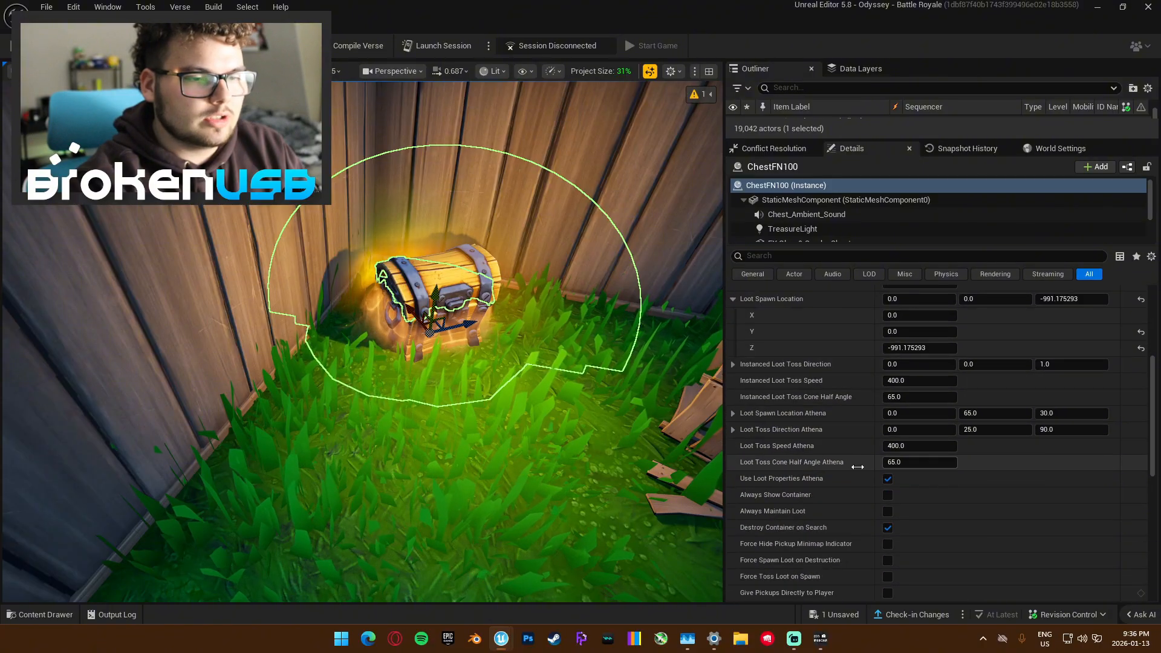
right_click_drag(423, 332, 635, 194)
key("Escape")
- Fly around the farm area and survey the red barns, the hangar interior and the surrounding fields
scroll(544, 242, "up", 3)
scroll(254, 260, "up", 3)
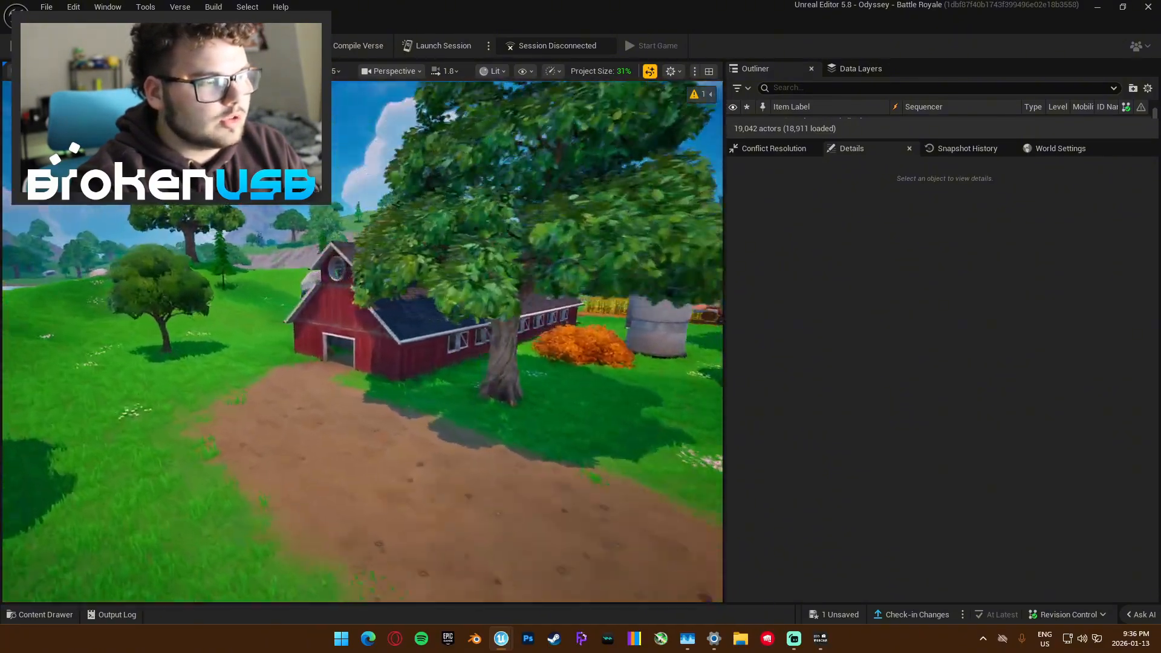
right_click_drag(411, 366, 708, 351)
scroll(386, 371, "up", 3)
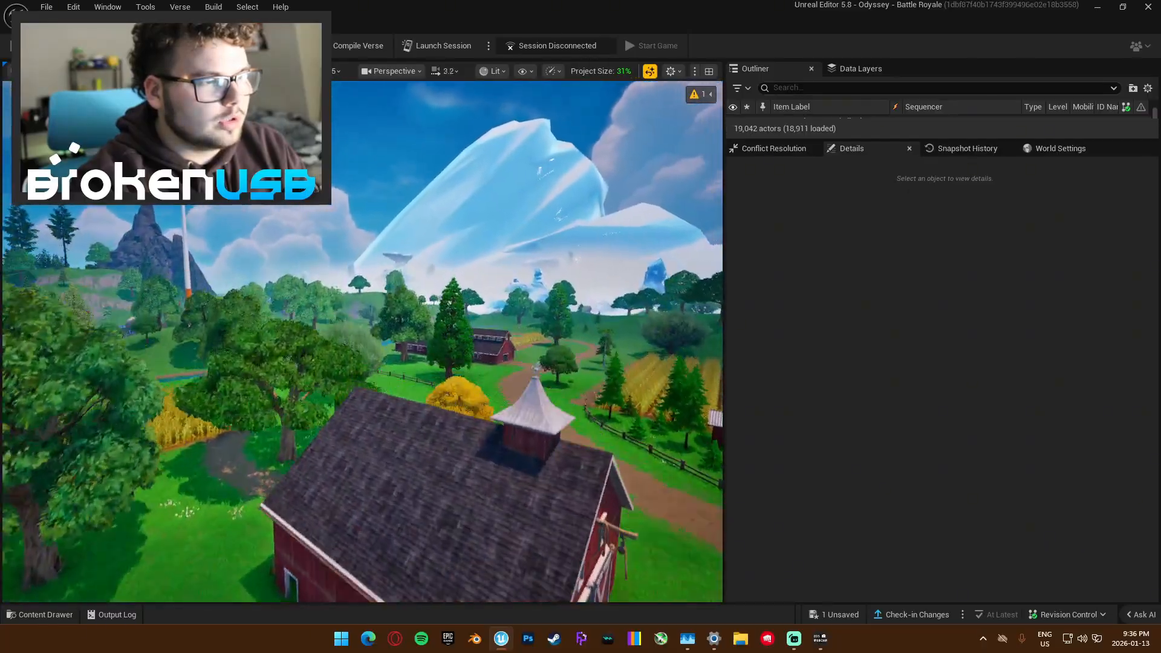
right_click_drag(483, 339, 121, 526)
scroll(363, 341, "up", 5)
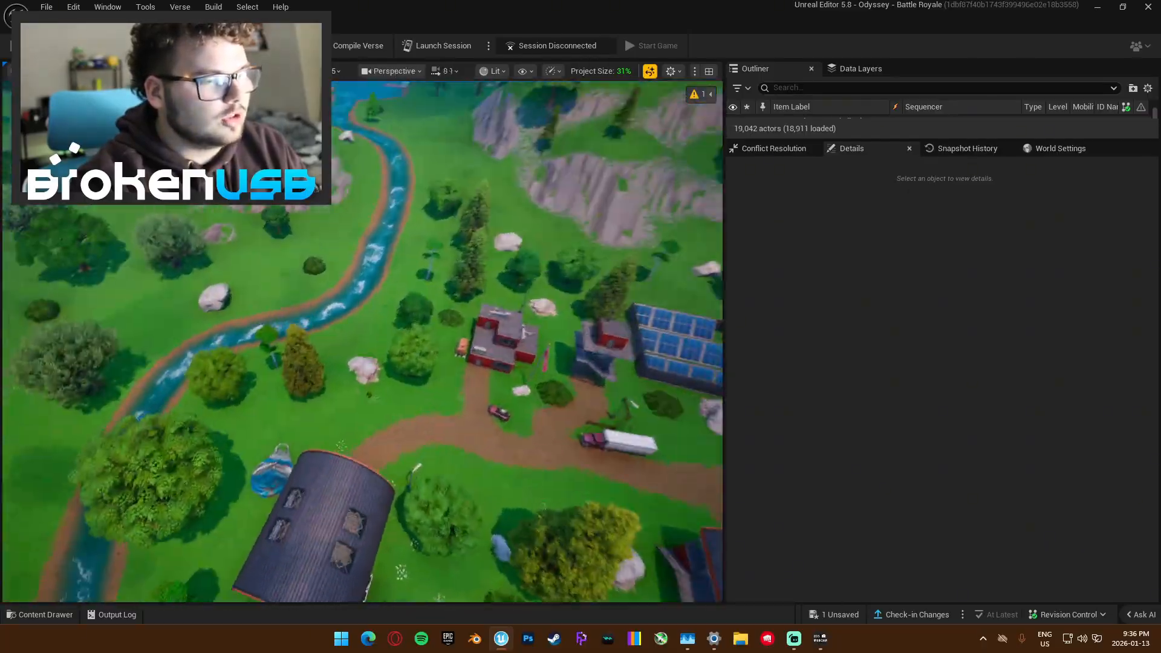
right_click_drag(483, 387, 145, 224)
scroll(363, 342, "down", 7)
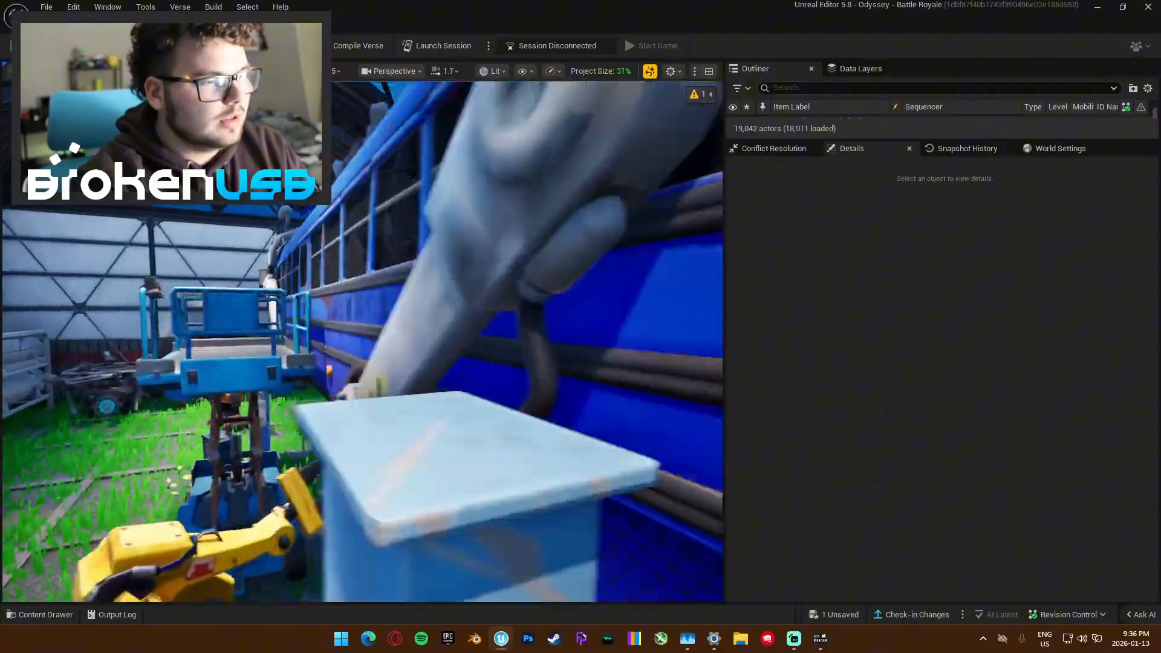
right_click_drag(363, 342, 665, 329)
scroll(362, 341, "up", 3)
scroll(363, 342, "up", 7)
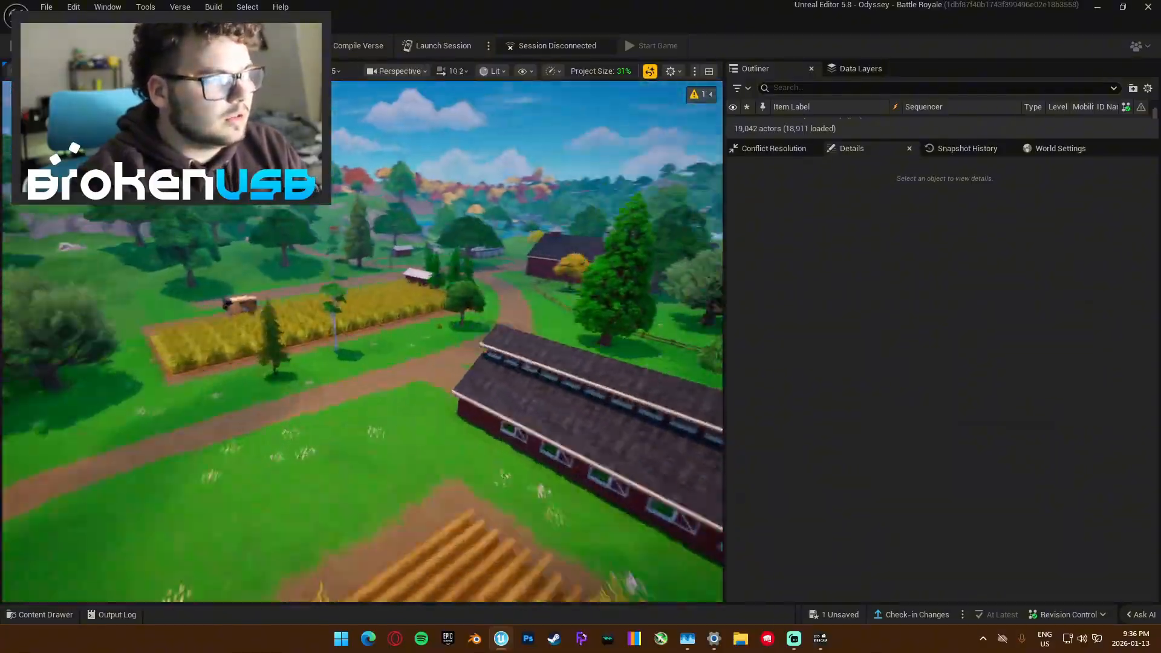
right_click_drag(349, 367, 453, 441)
- Open the OdysseyBR project folder in the content browser to look over its subfolders
key("ctrl+space")
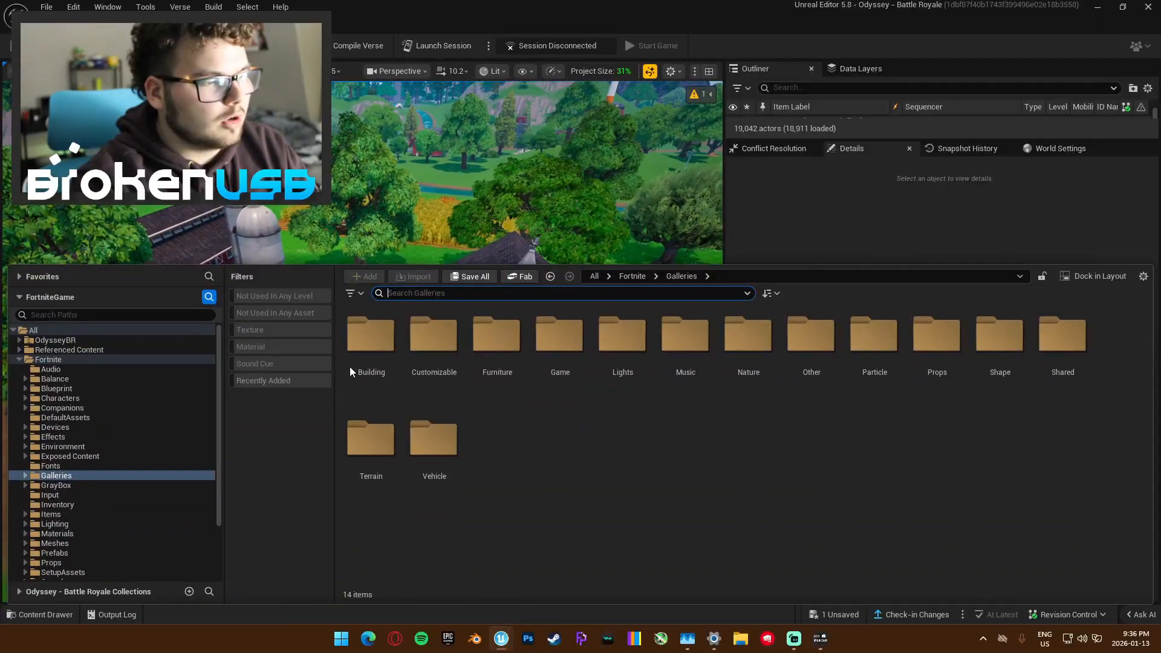
left_click(126, 340)
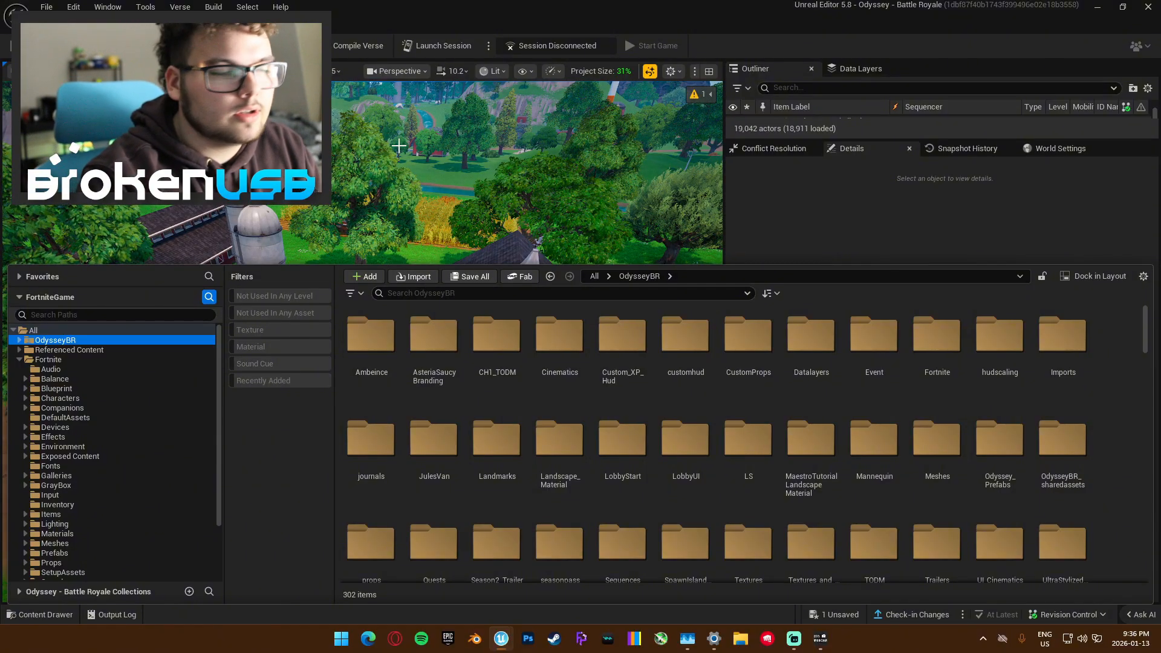
right_click_drag(402, 148, 339, 157)
- Select the river water body beside the road bridge and examine its water heightmap and Dirt layer weightmap settings
scroll(361, 341, "down", 2)
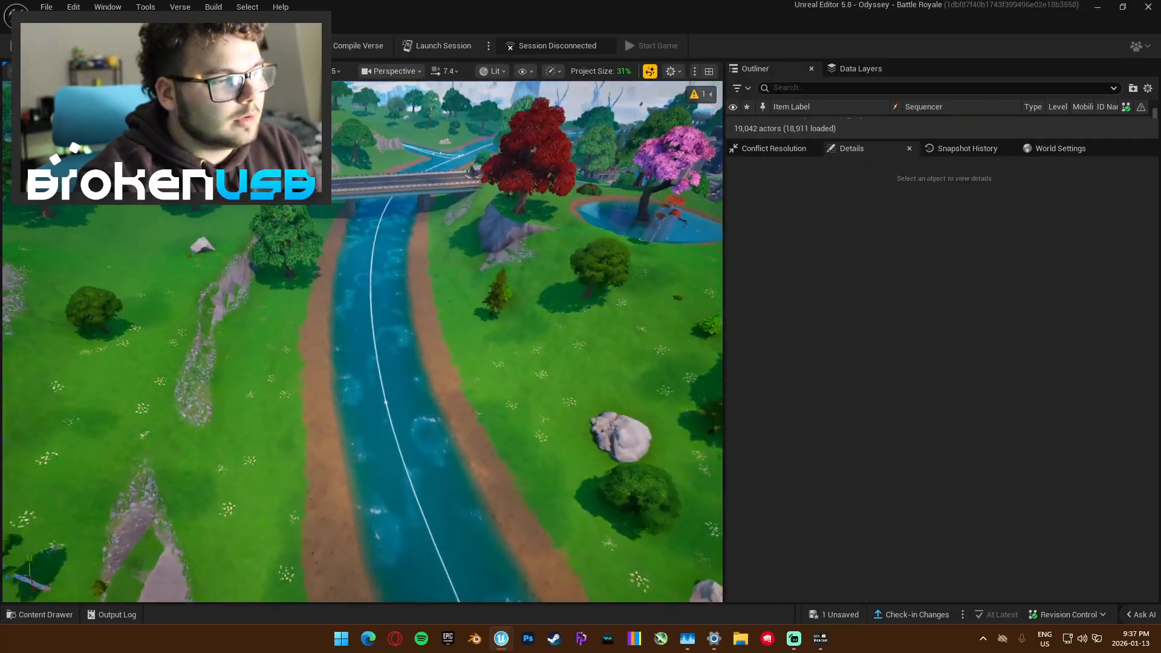
right_click_drag(526, 268, 658, 375)
left_click(467, 280)
right_click_drag(230, 375, 325, 383)
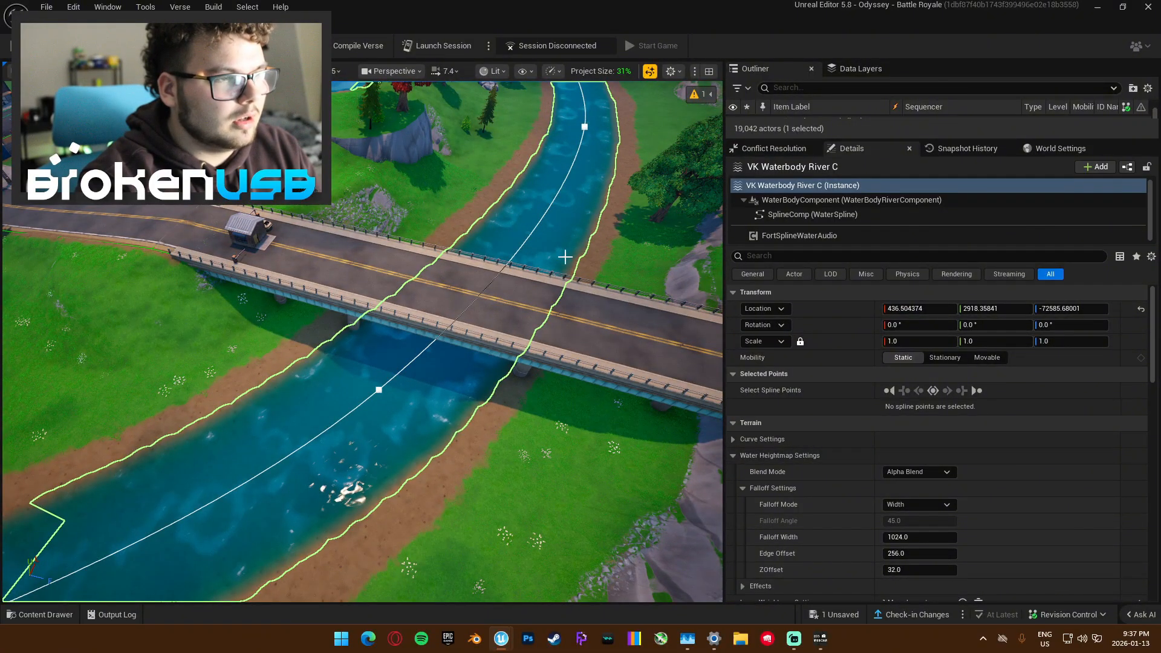
right_click_drag(565, 257, 622, 273)
scroll(901, 520, "down", 5)
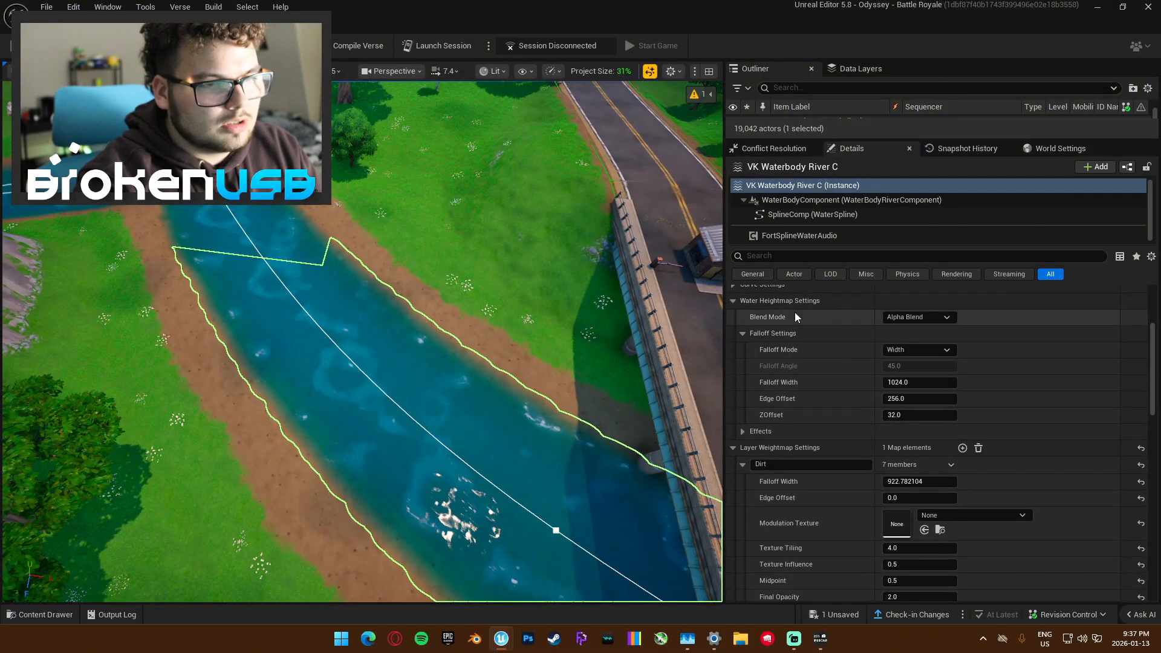
scroll(792, 405, "down", 2)
right_click_drag(597, 360, 495, 340)
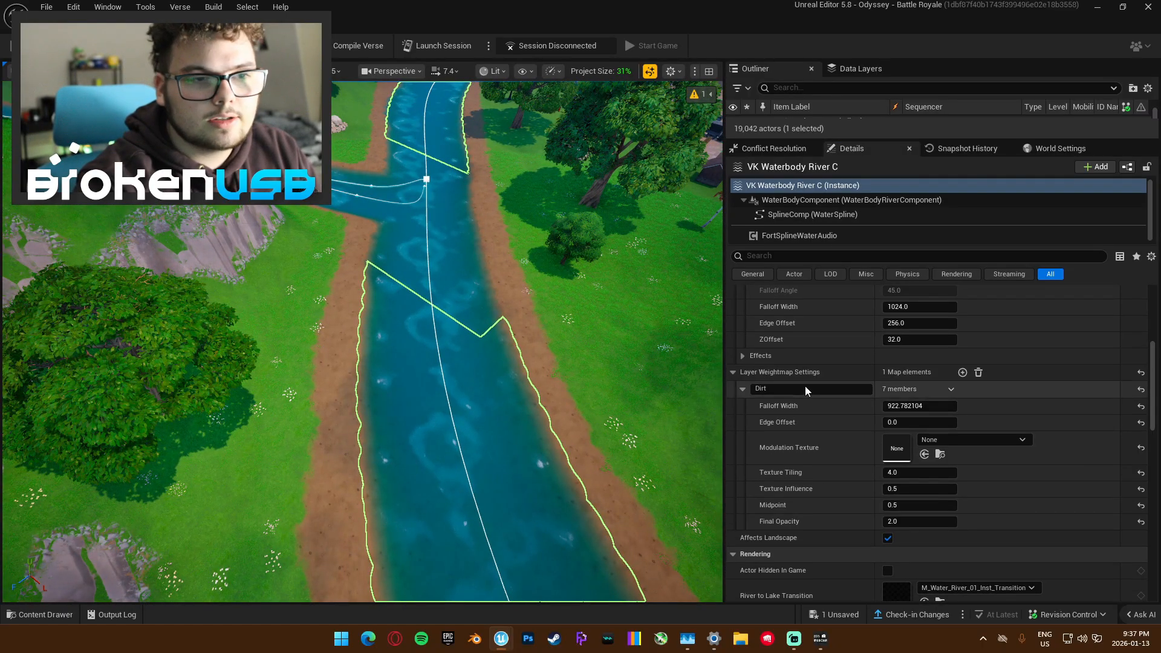
right_click_drag(581, 373, 502, 373)
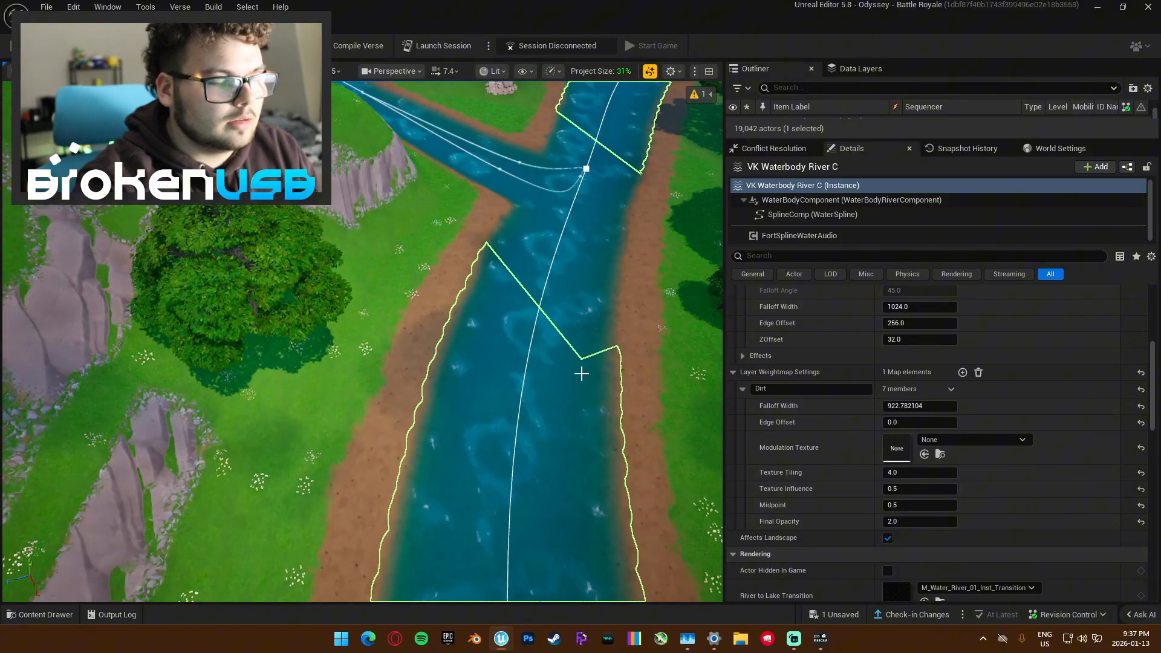
- Hide the editor overlays, inspect the river's dirt banks and fly over the town with the autumn trees
key("g")
right_click_drag(573, 370, 695, 294)
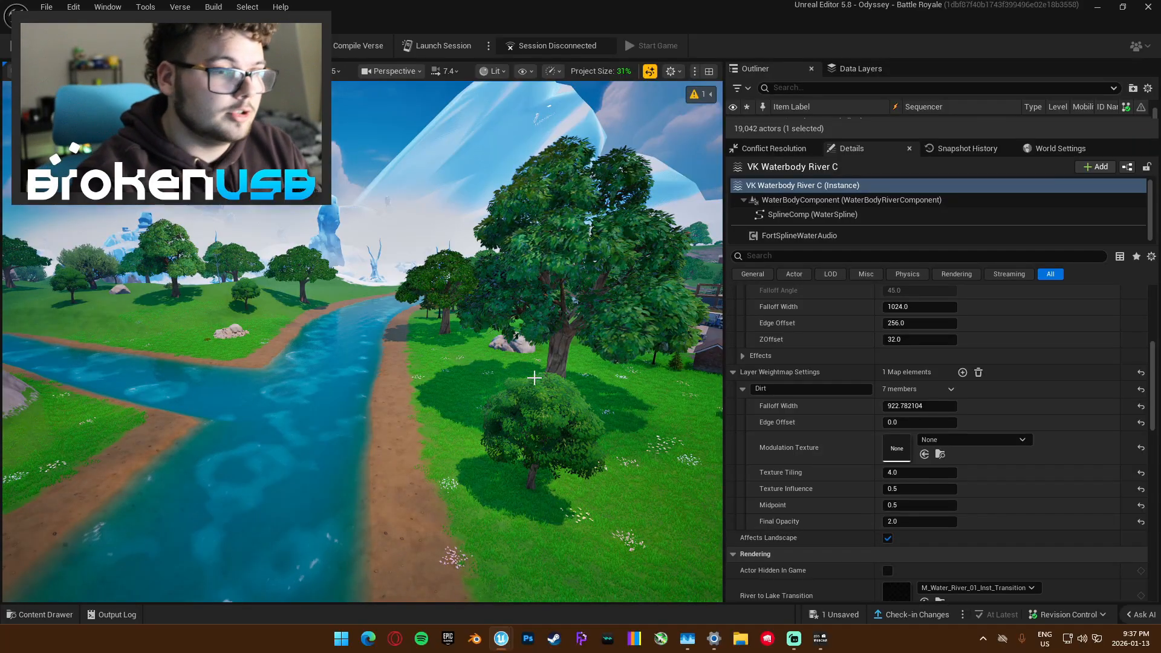
right_click_drag(448, 382, 424, 472)
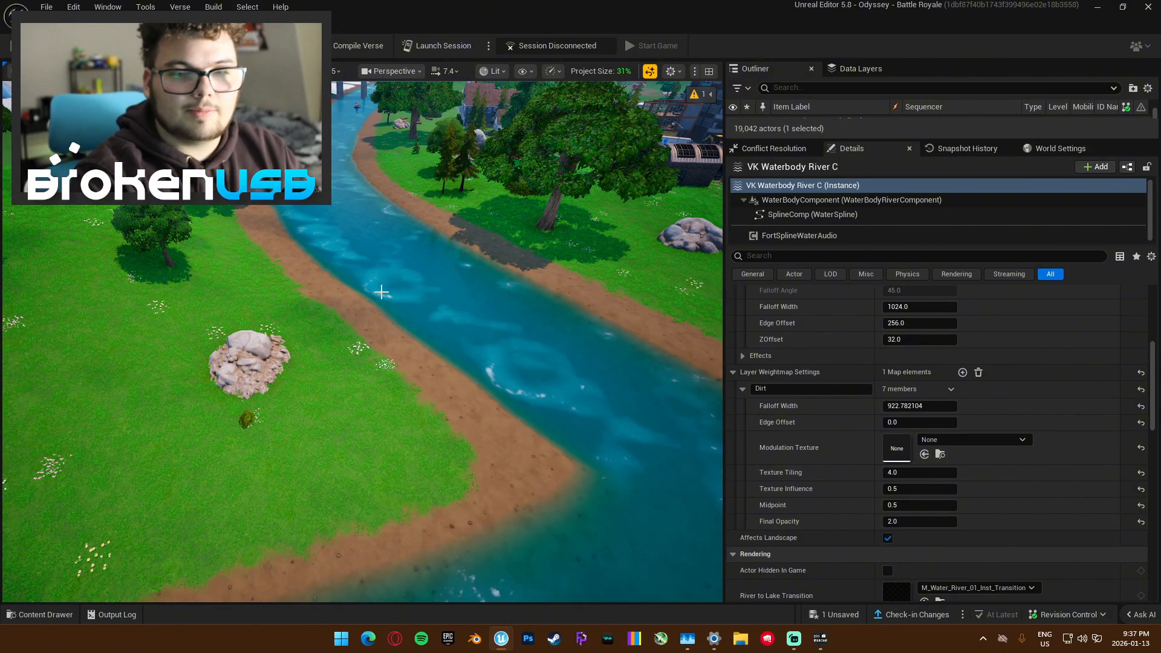
right_click_drag(381, 292, 339, 257)
key("w")
scroll(423, 236, "up", 5)
key("w")
scroll(399, 281, "down", 1)
key("a")
key("w")
scroll(471, 253, "down", 8)
key("s")
key("a")
key("w")
scroll(538, 232, "down", 3)
key("e")
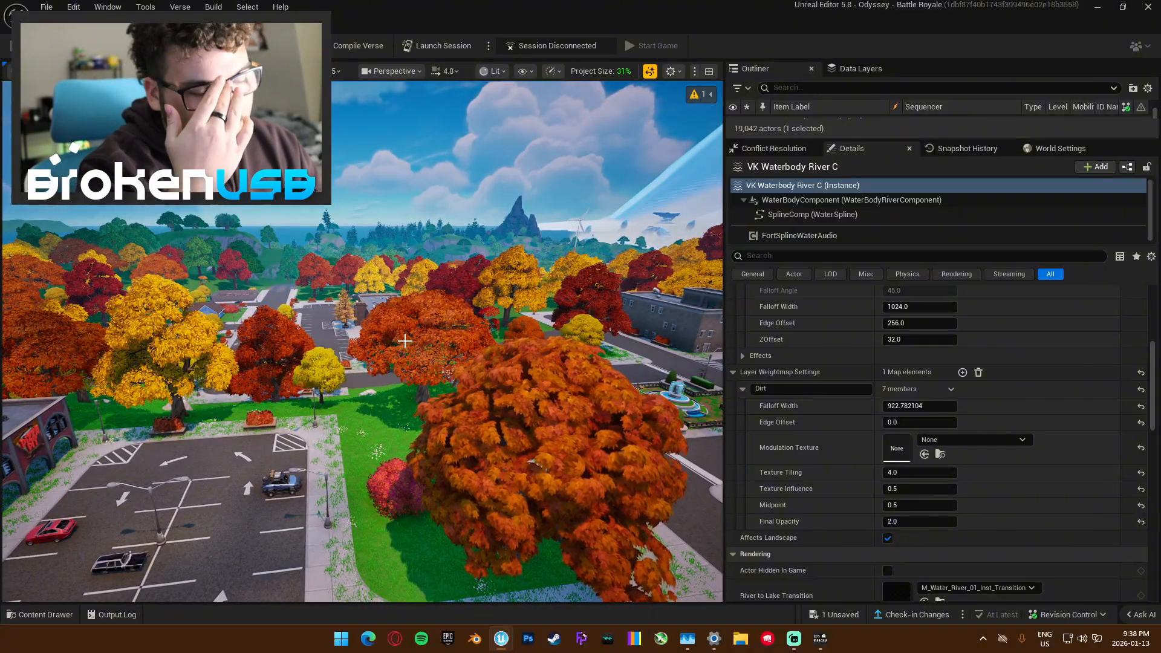
- Fly to the road that ends at the lake and switch to Landscape mode to show its splines
right_click_drag(402, 325, 378, 415)
key("w")
scroll(423, 360, "up", 3)
scroll(338, 338, "up", 3)
scroll(351, 423, "down", 4)
scroll(348, 423, "down", 2)
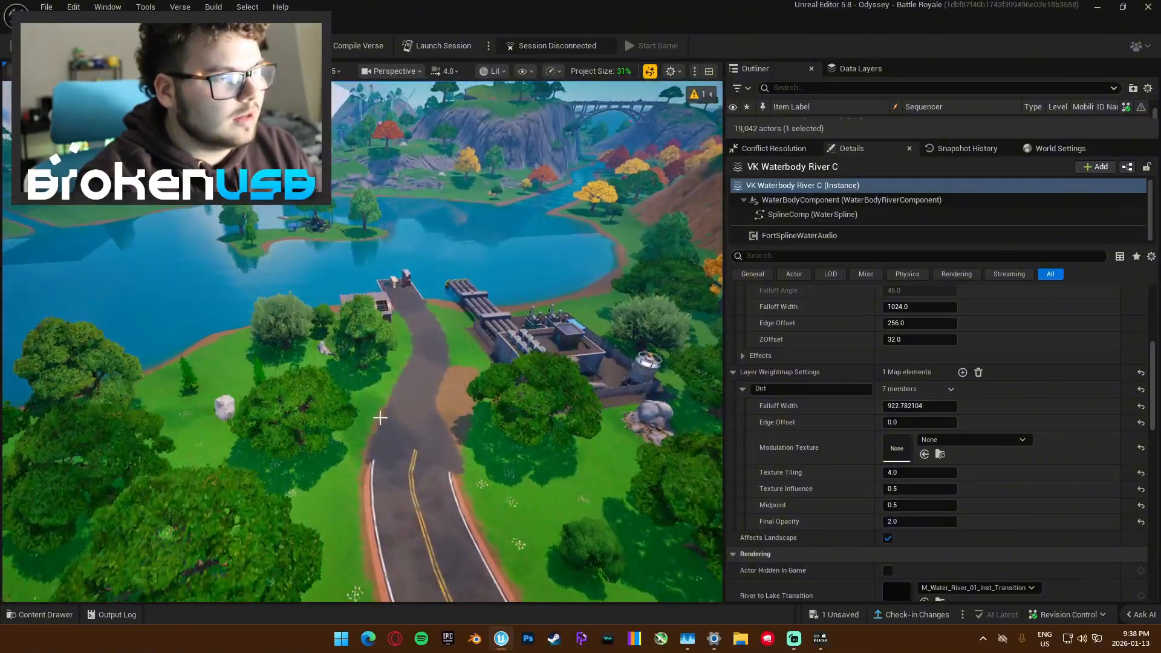
key("shift+2")
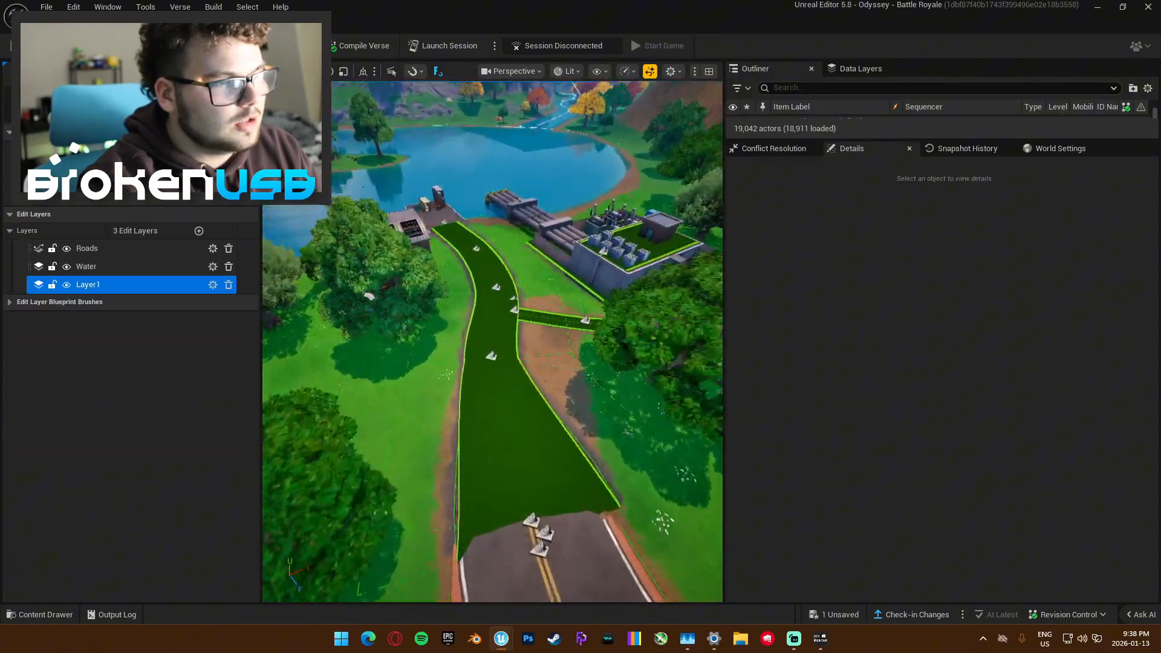
- Select the lakeside road's spline control point at the bend and branch a new segment onto the grass
scroll(549, 352, "up", 3)
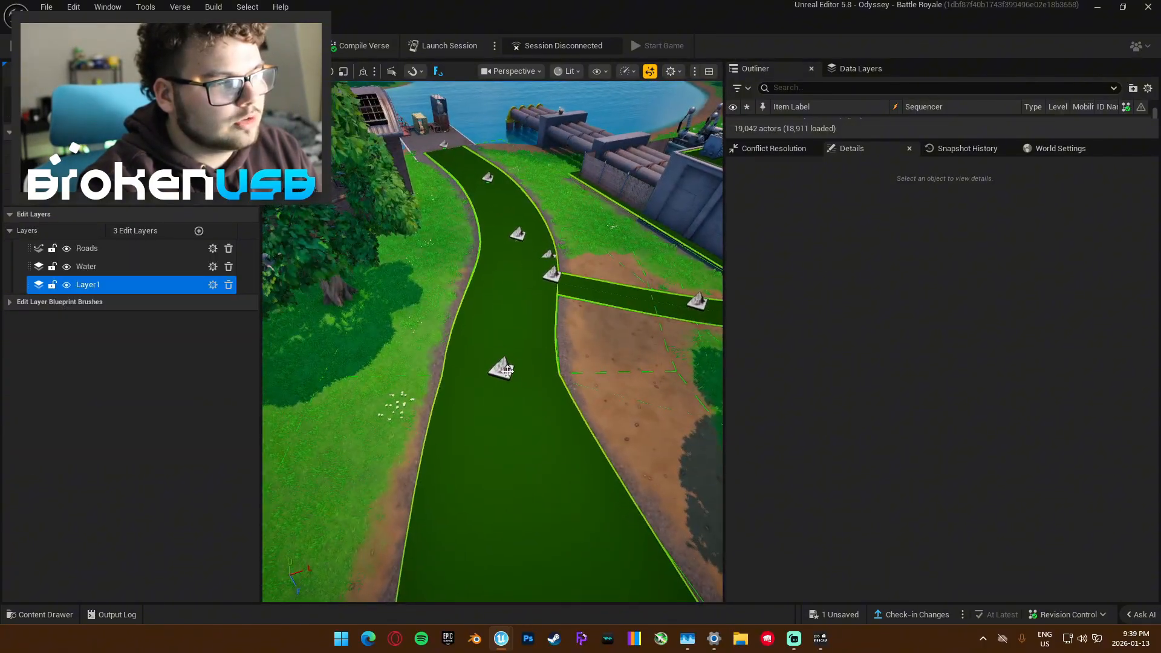
left_click(502, 369)
right_click_drag(502, 369, 363, 374)
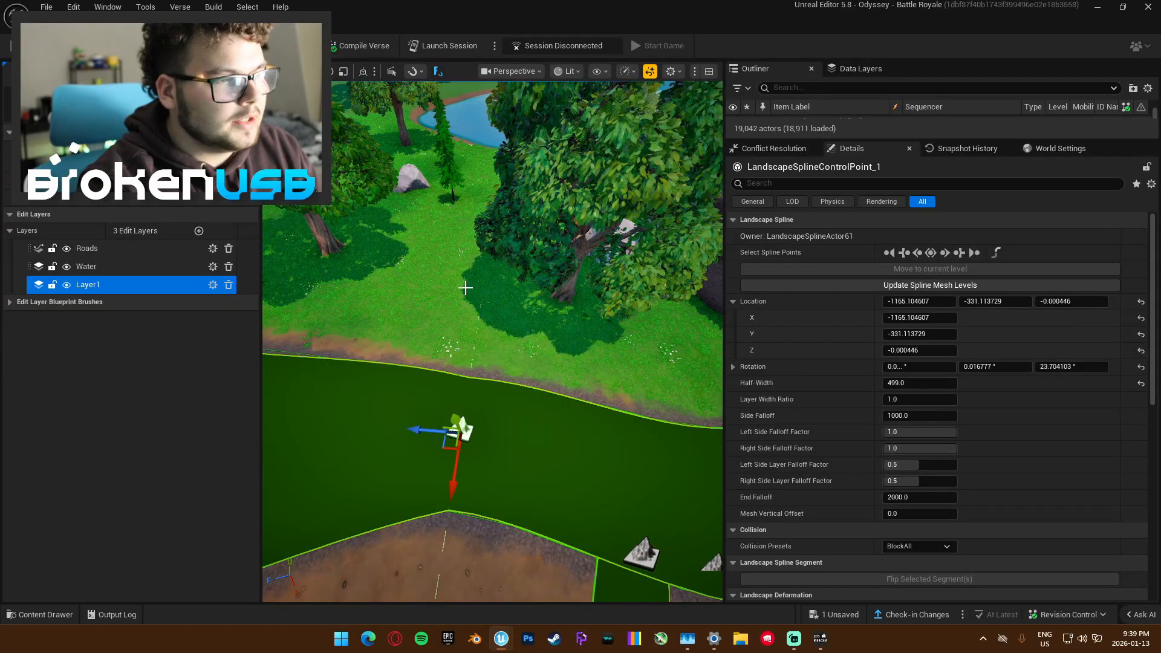
left_click(465, 288, "ctrl")
right_click_drag(465, 288, 546, 313)
key("g")
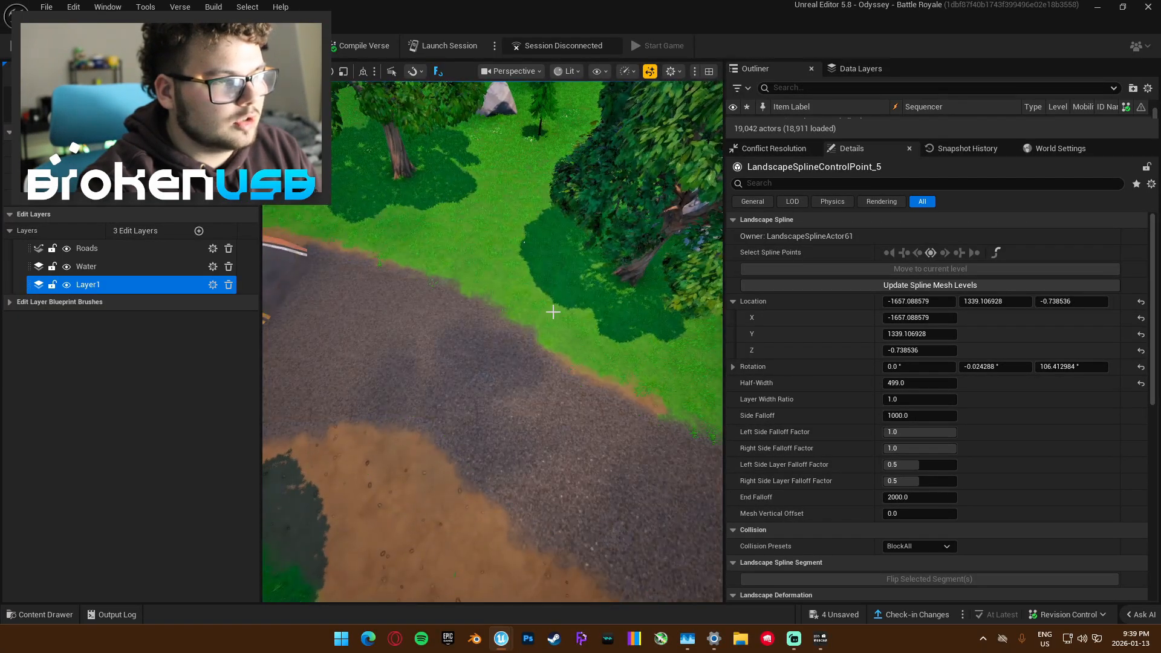
- Set the new branch control point's End Falloff to 0 and inspect the road end without overlays
key("g")
left_click(918, 497)
type("0")
key("Return")
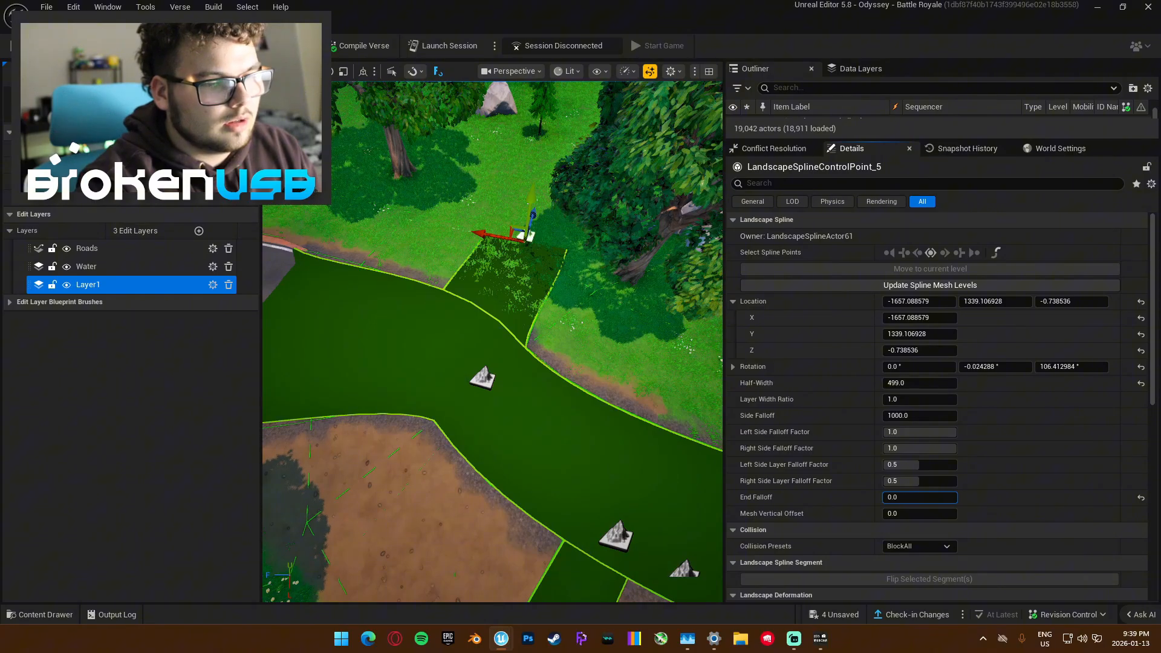
right_click_drag(570, 288, 532, 285)
key("g")
right_click_drag(465, 225, 502, 164)
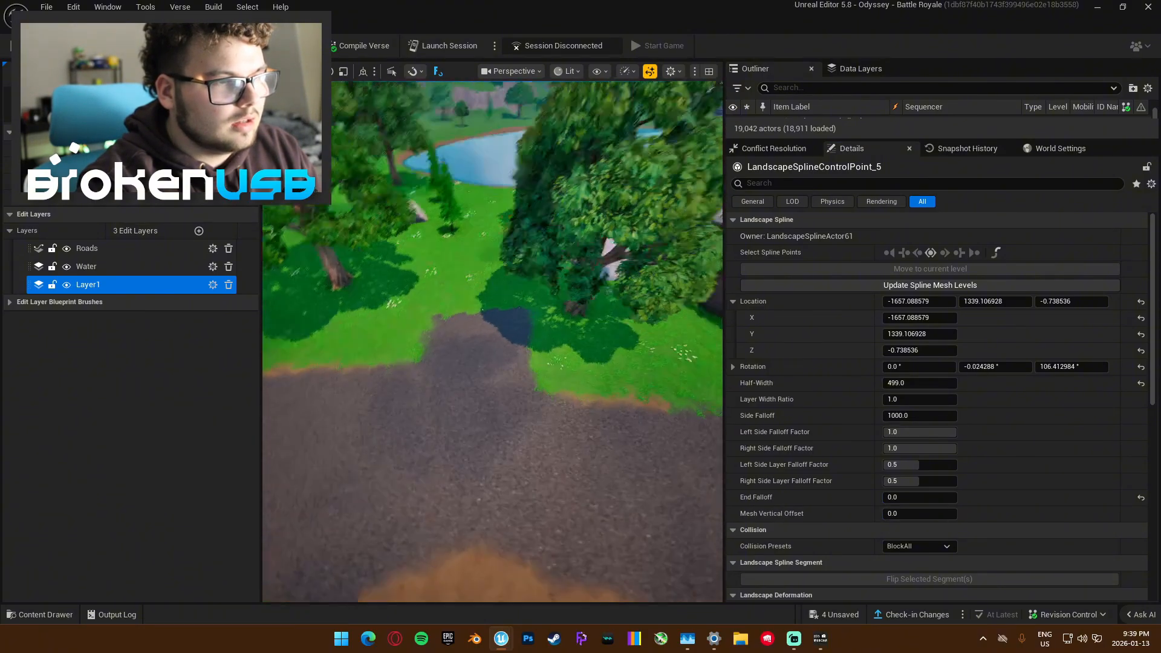
key("g")
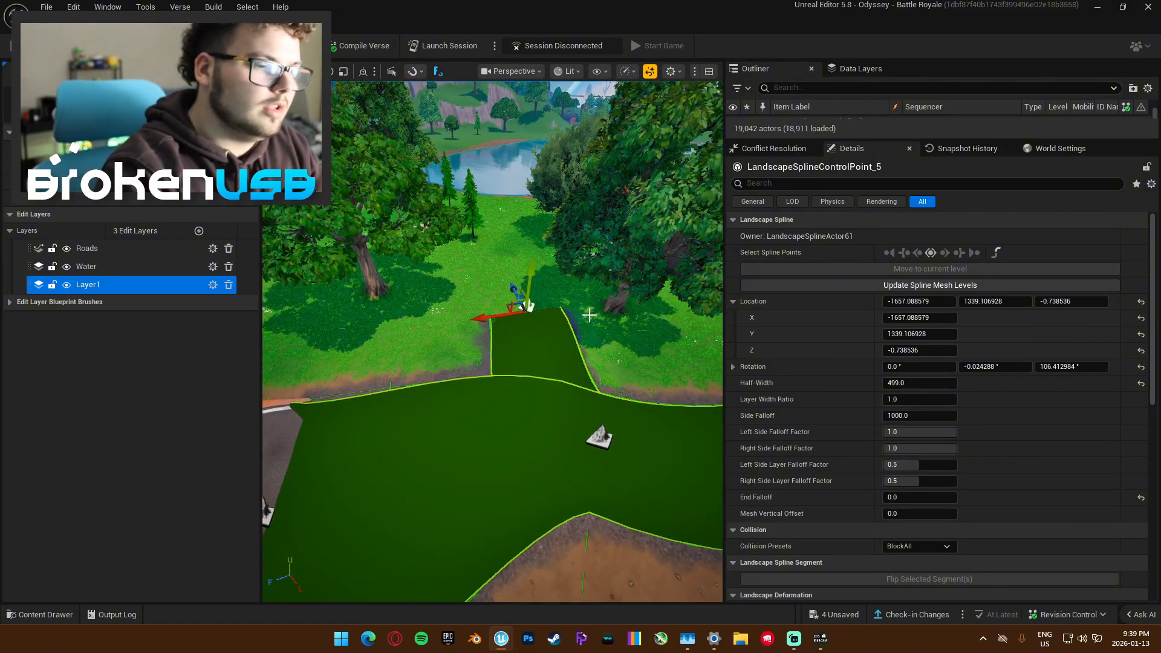
- Delete the added branch control point from the lakeside road and return to Selection mode
key("Delete")
right_click_drag(591, 310, 665, 307)
key("shift+1")
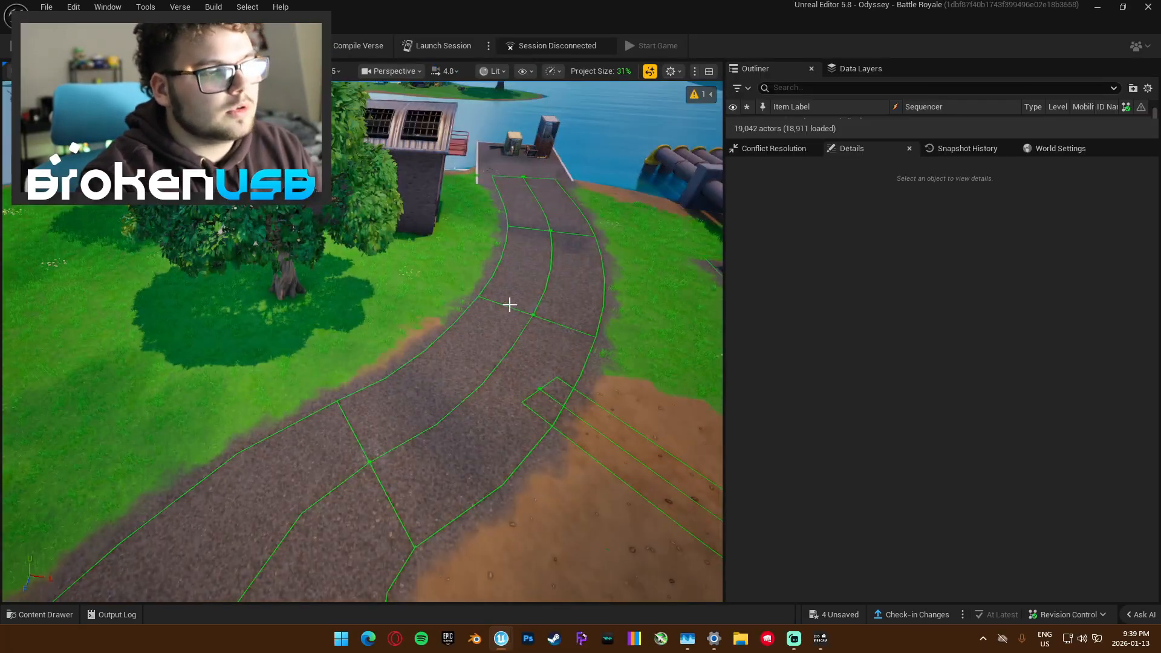
- Hide the spline overlays and fly from the lakeside road across the island to survey its landscape
right_click_drag(507, 306, 426, 339)
key("g")
scroll(501, 306, "up", 1)
key("w")
key("w")
key("e")
scroll(614, 335, "up", 6)
key("w")
key("w")
scroll(665, 329, "up", 1)
key("w")
key("w")
scroll(665, 417, "down", 7)
key("w")
key("w")
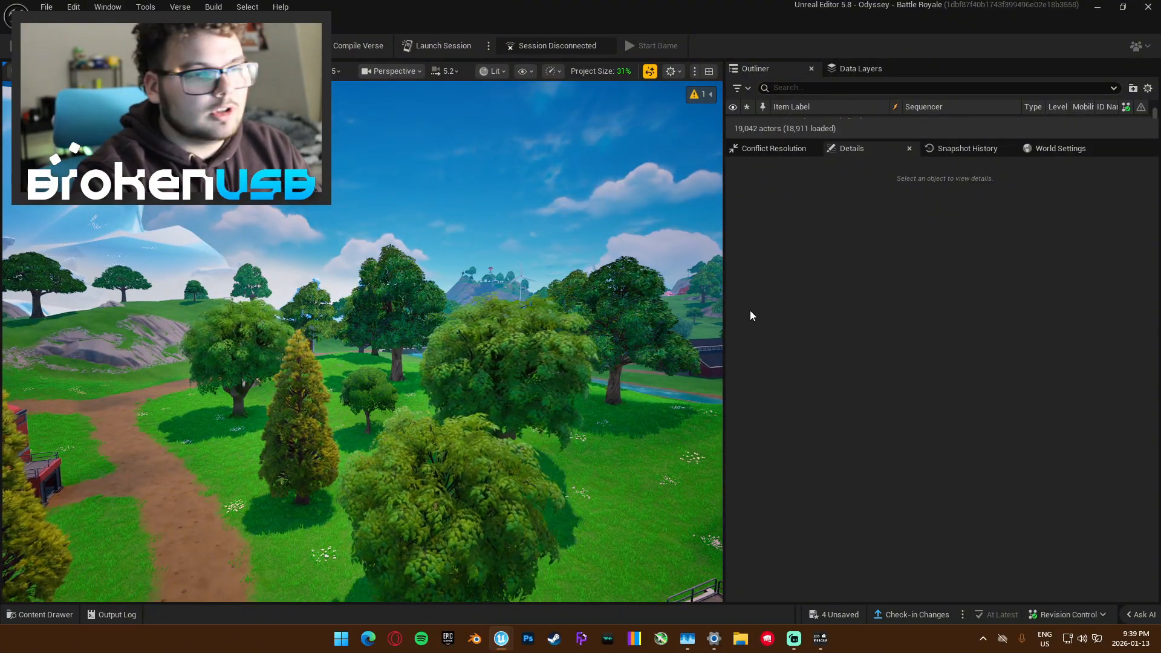
- Widen the viewport and make the Outliner's actor list taller above the Details area
left_click_drag(725, 308, 997, 311)
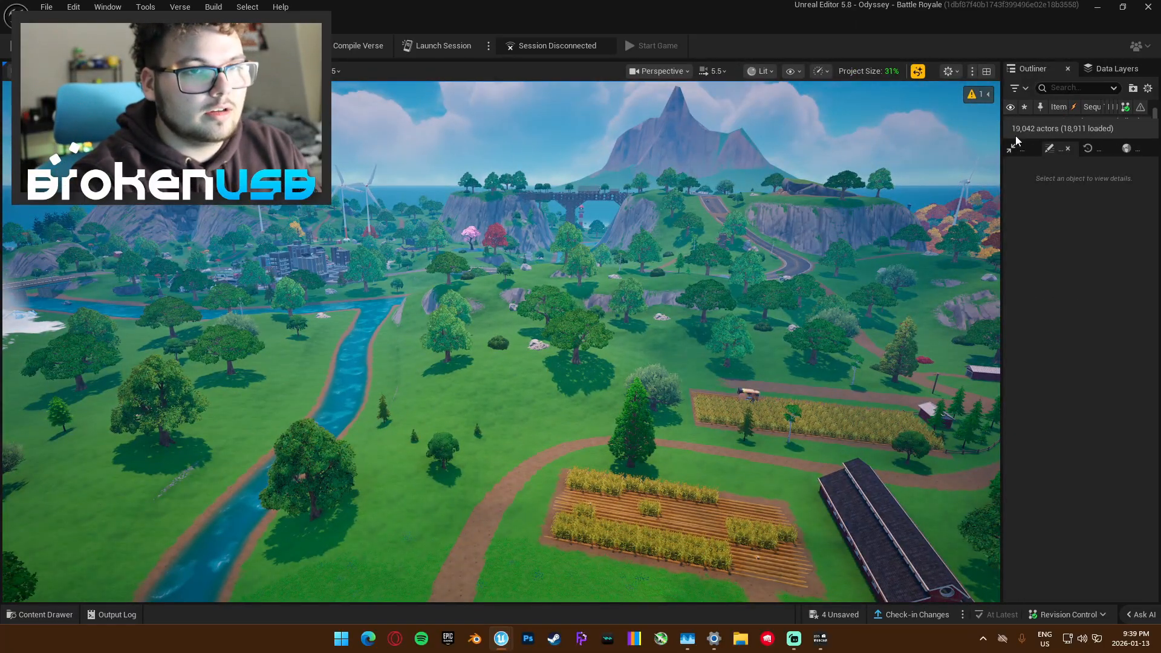
left_click_drag(1015, 139, 1015, 361)
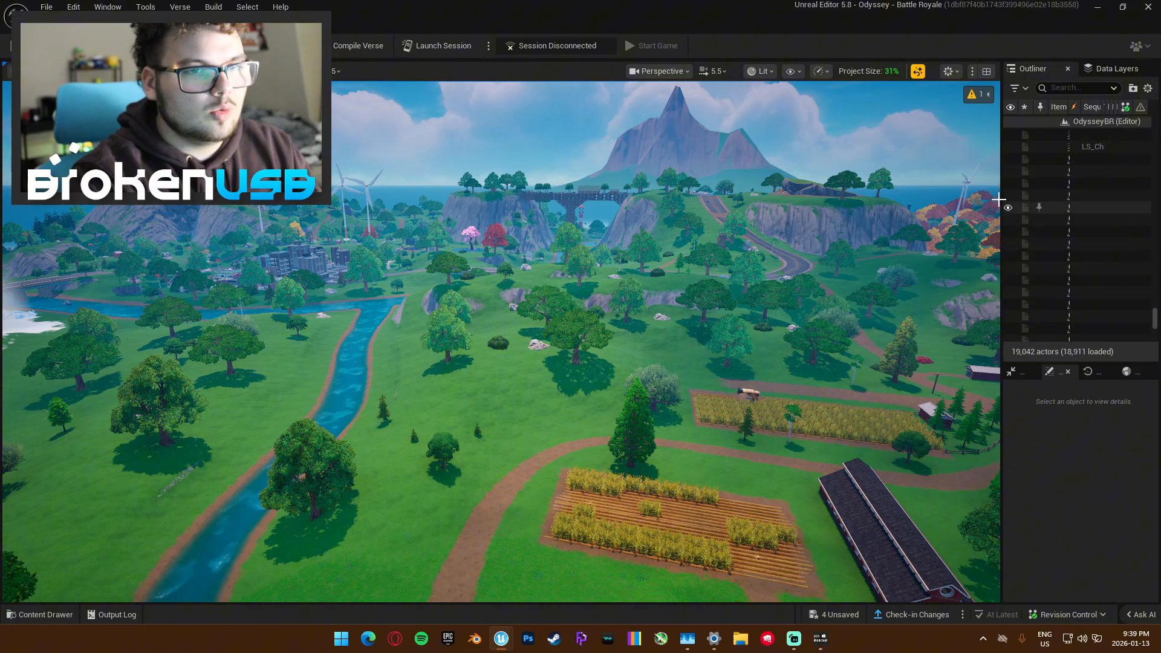
left_click_drag(998, 199, 863, 191)
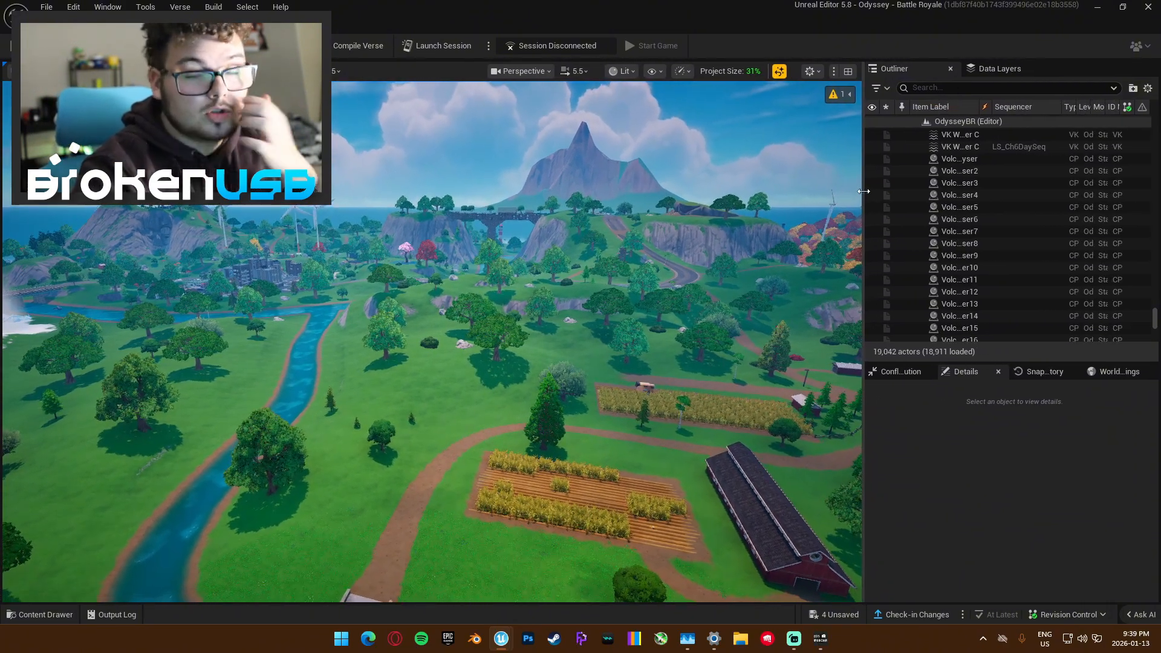
- Fly to the dirt construction site near the brick building and select the yellow loader prop on the path
right_click_drag(609, 243, 595, 212)
key("g")
key("g")
key("w")
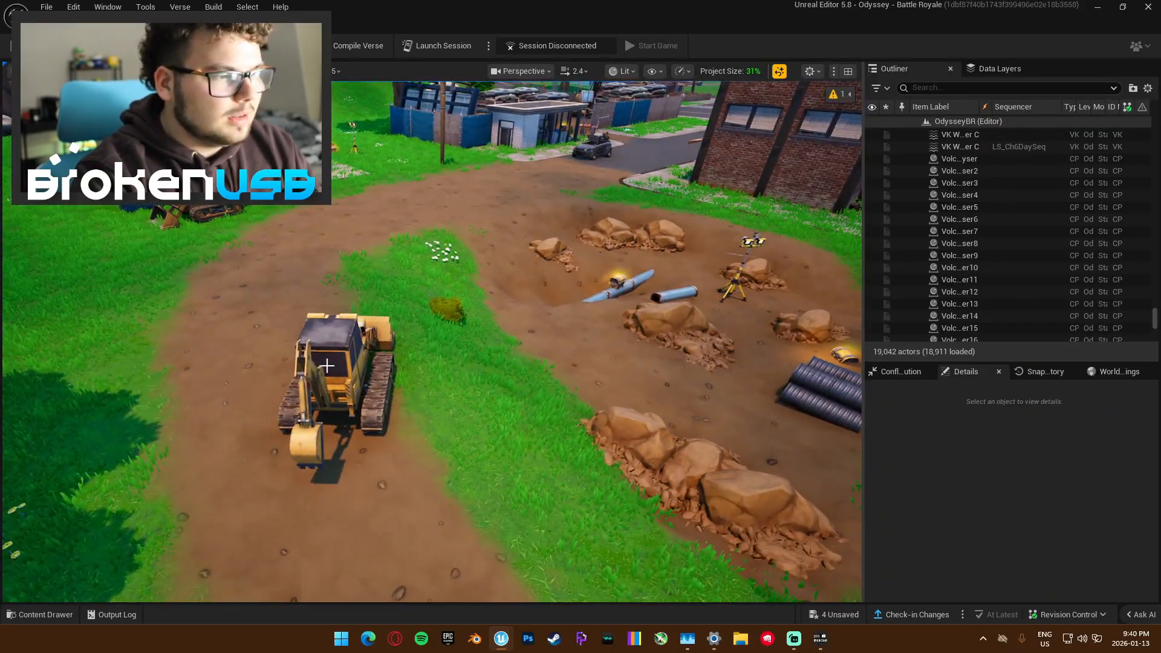
left_click(327, 365)
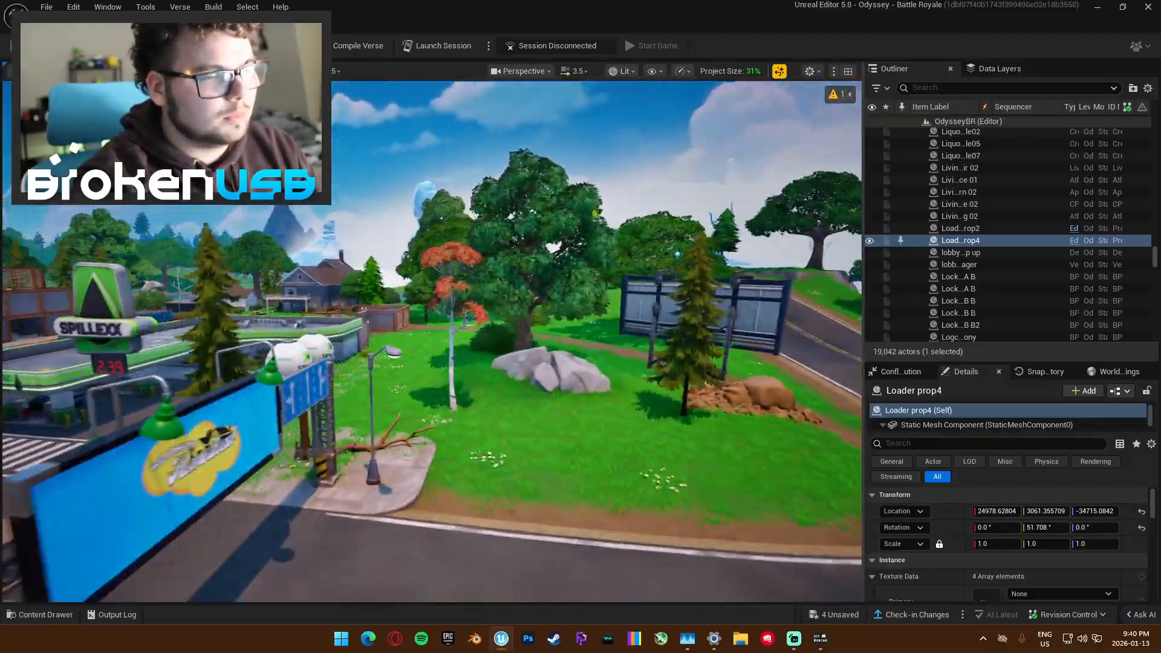
- Fly past the gas station, river bridge, wooden boardwalk and town apartment blocks to examine how the areas are laid out
right_click_drag(432, 341, 254, 387)
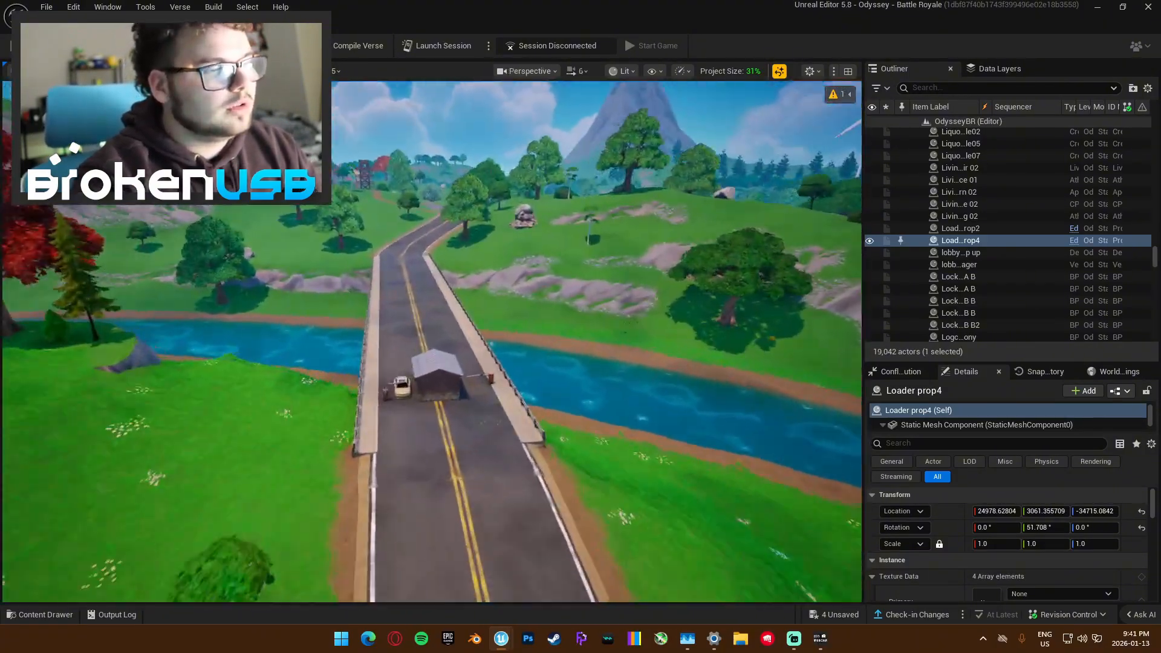
right_click_drag(432, 341, 200, 327)
scroll(432, 341, "up", 4)
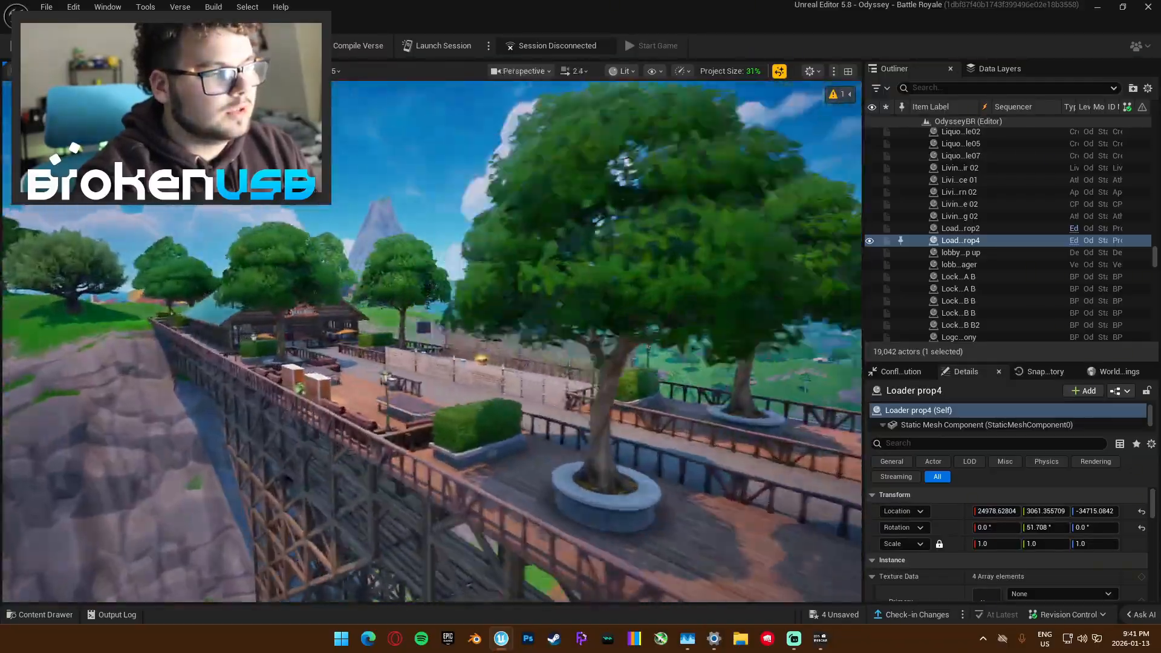
right_click_drag(431, 341, 490, 354)
key("w")
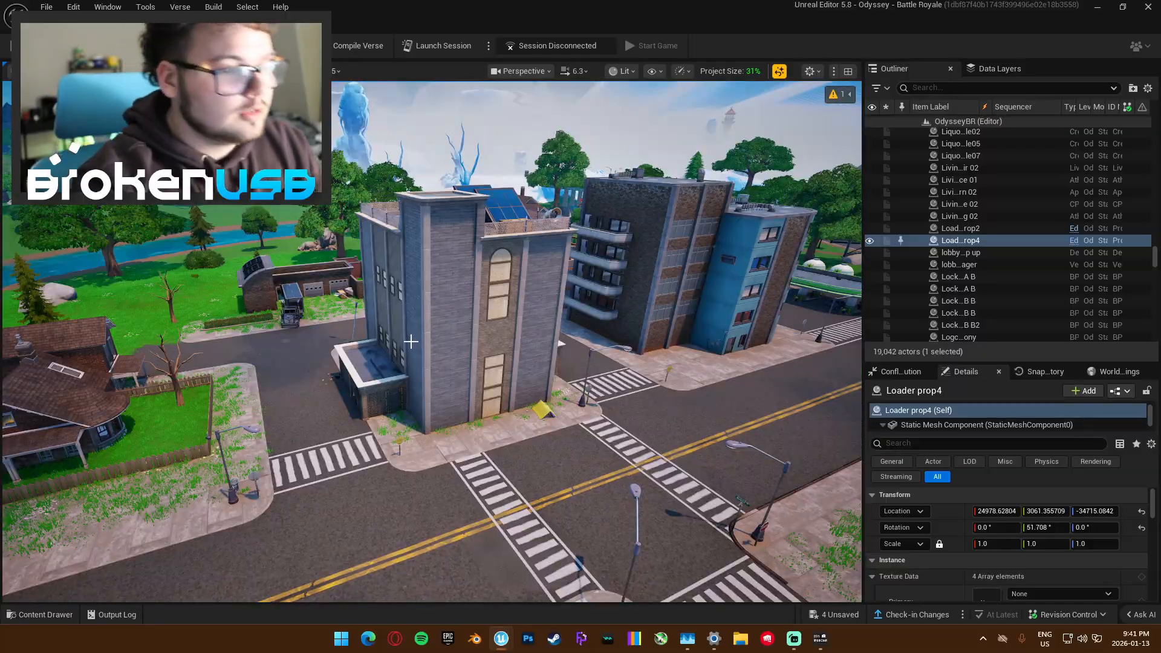
right_click_drag(411, 341, 508, 329)
key("d")
key("q")
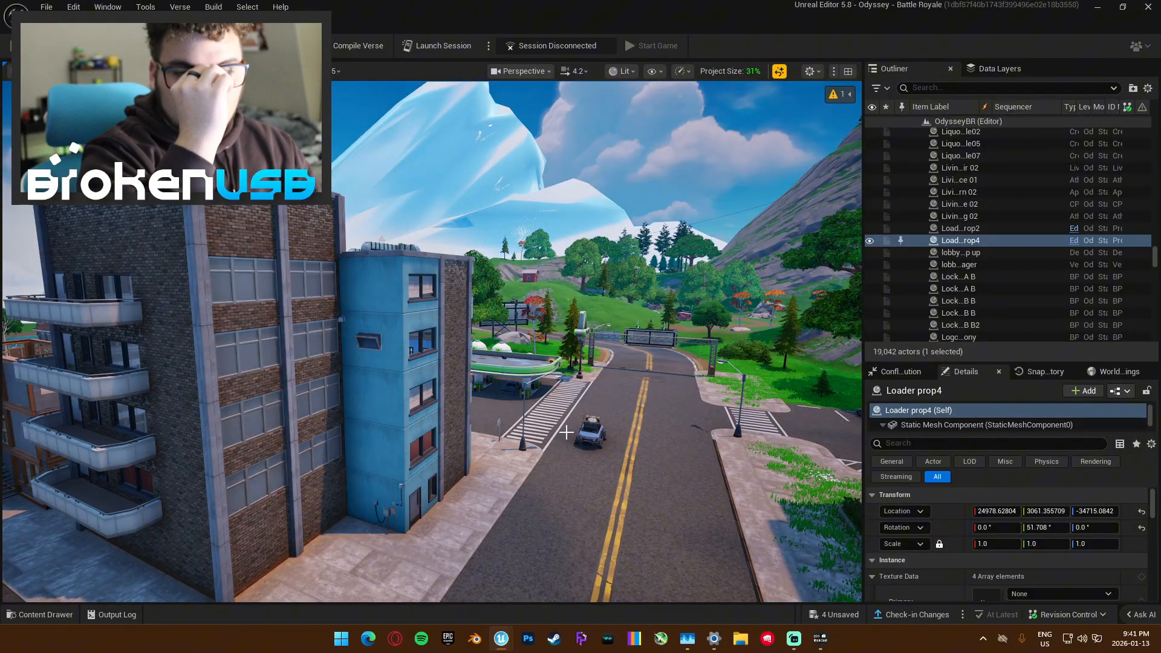
- Bring up the OdysseyBR content folders beside the town's brick building, then collapse them to free the viewport
right_click_drag(566, 432, 523, 327)
key("ctrl+space")
right_click_drag(518, 256, 424, 272)
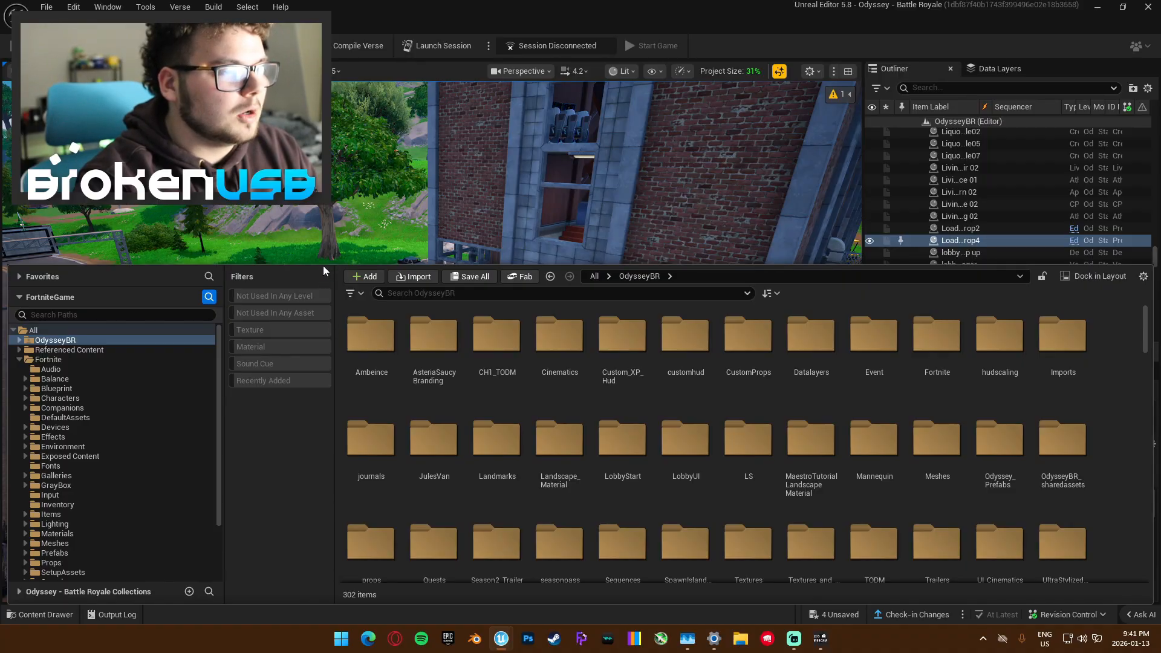
left_click_drag(325, 264, 480, 590)
- Fly from the town's buildings across the island to examine its river, hills, trees and snowy biome
right_click_drag(567, 409, 568, 309)
key("w")
scroll(567, 408, "down", 2)
key("w")
scroll(531, 423, "up", 2)
key("w")
key("w")
key("w")
key("w")
scroll(544, 375, "down", 3)
key("w")
key("e")
scroll(560, 311, "up", 4)
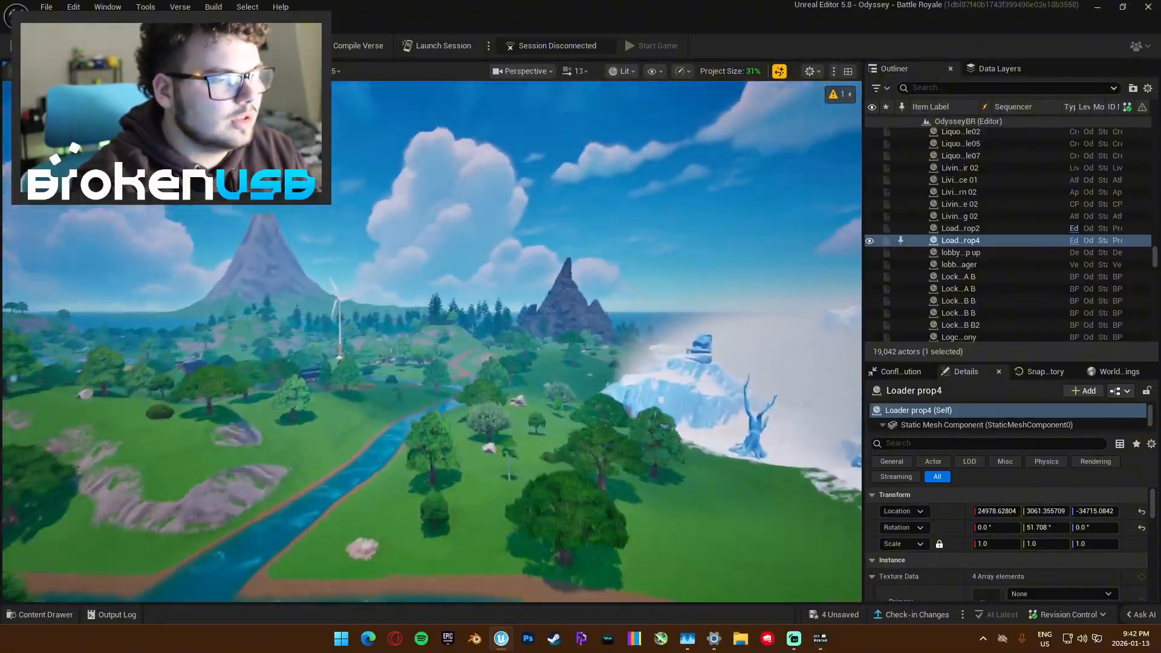
- Pull back far over the sea to examine the whole island and its surrounding backdrop mountains from a distance
key("w")
right_click_drag(431, 341, 111, 335)
scroll(432, 342, "up", 5)
key("s")
scroll(432, 342, "down", 2)
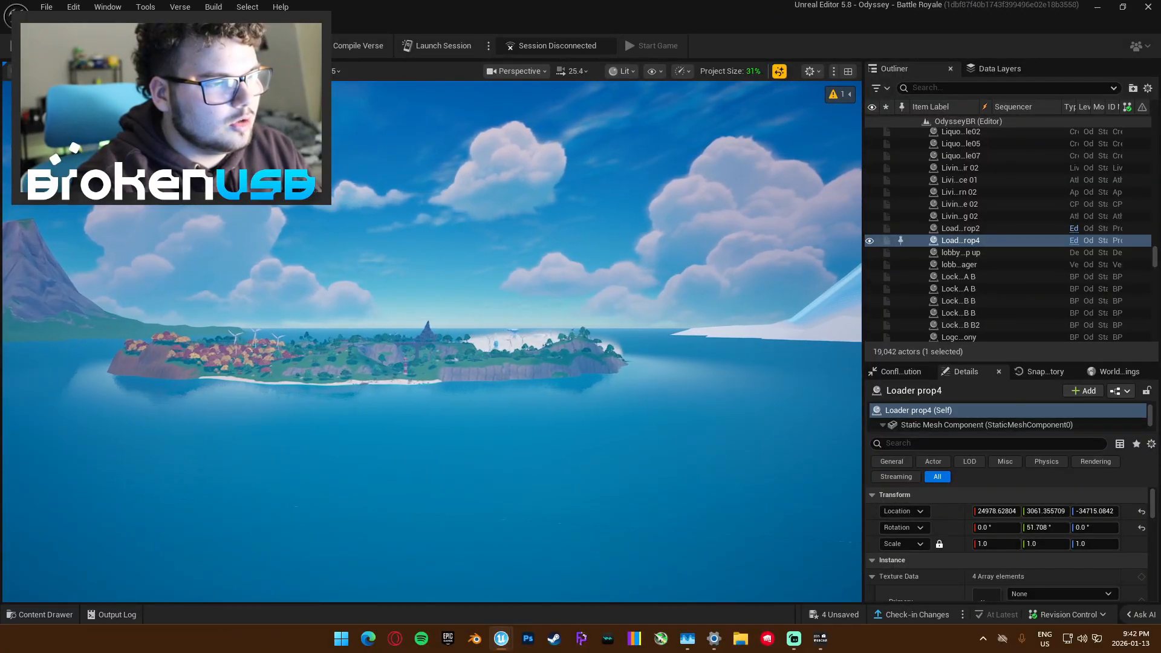
- Return to a high view over the town to examine the bridge road, river and rooftops
right_click_drag(431, 342, 353, 305)
key("w")
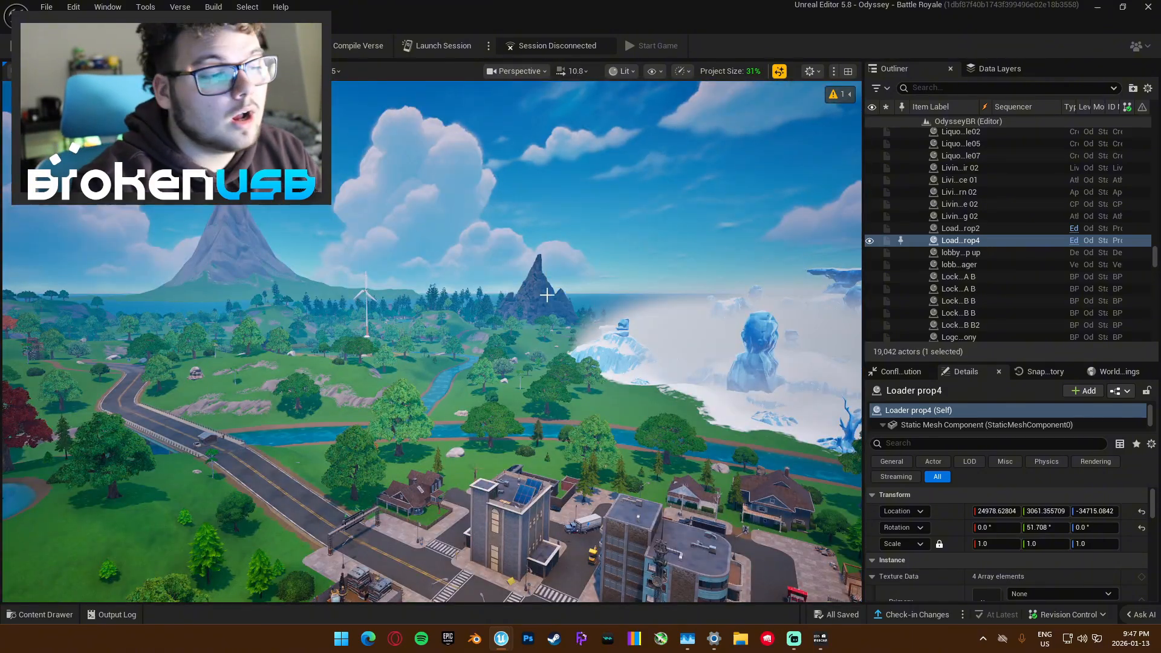
key("w")
mouse_move(557, 291)
right_mouse_down()
mouse_move(466, 316)
mouse_move(513, 320)
mouse_move(567, 305)
right_mouse_up()
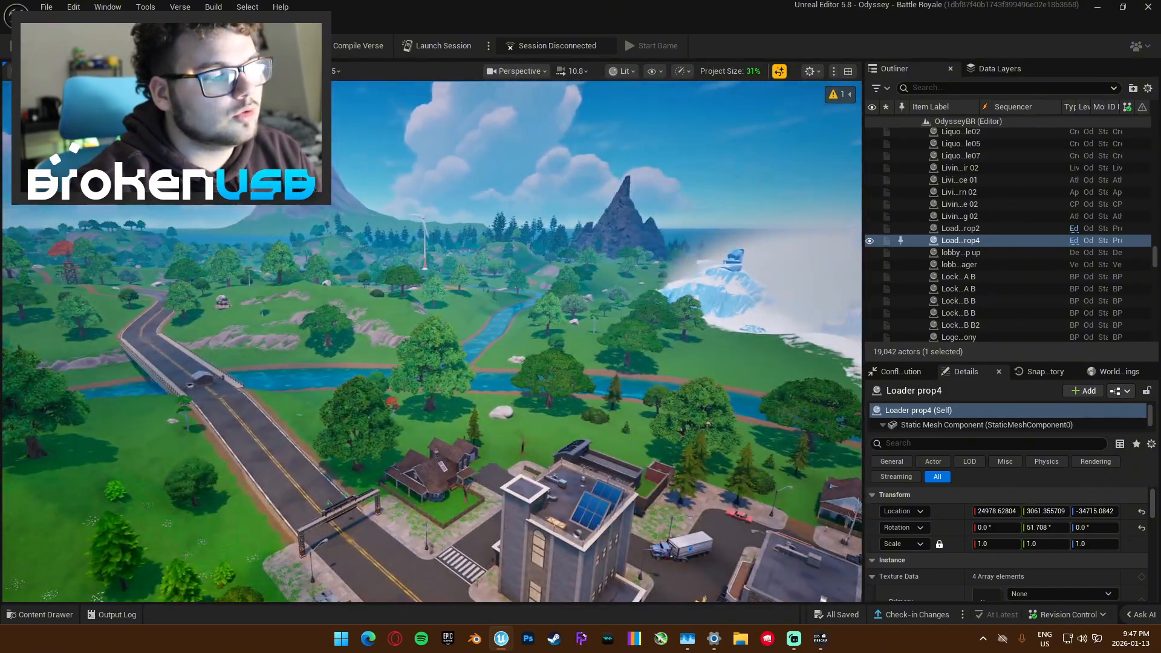